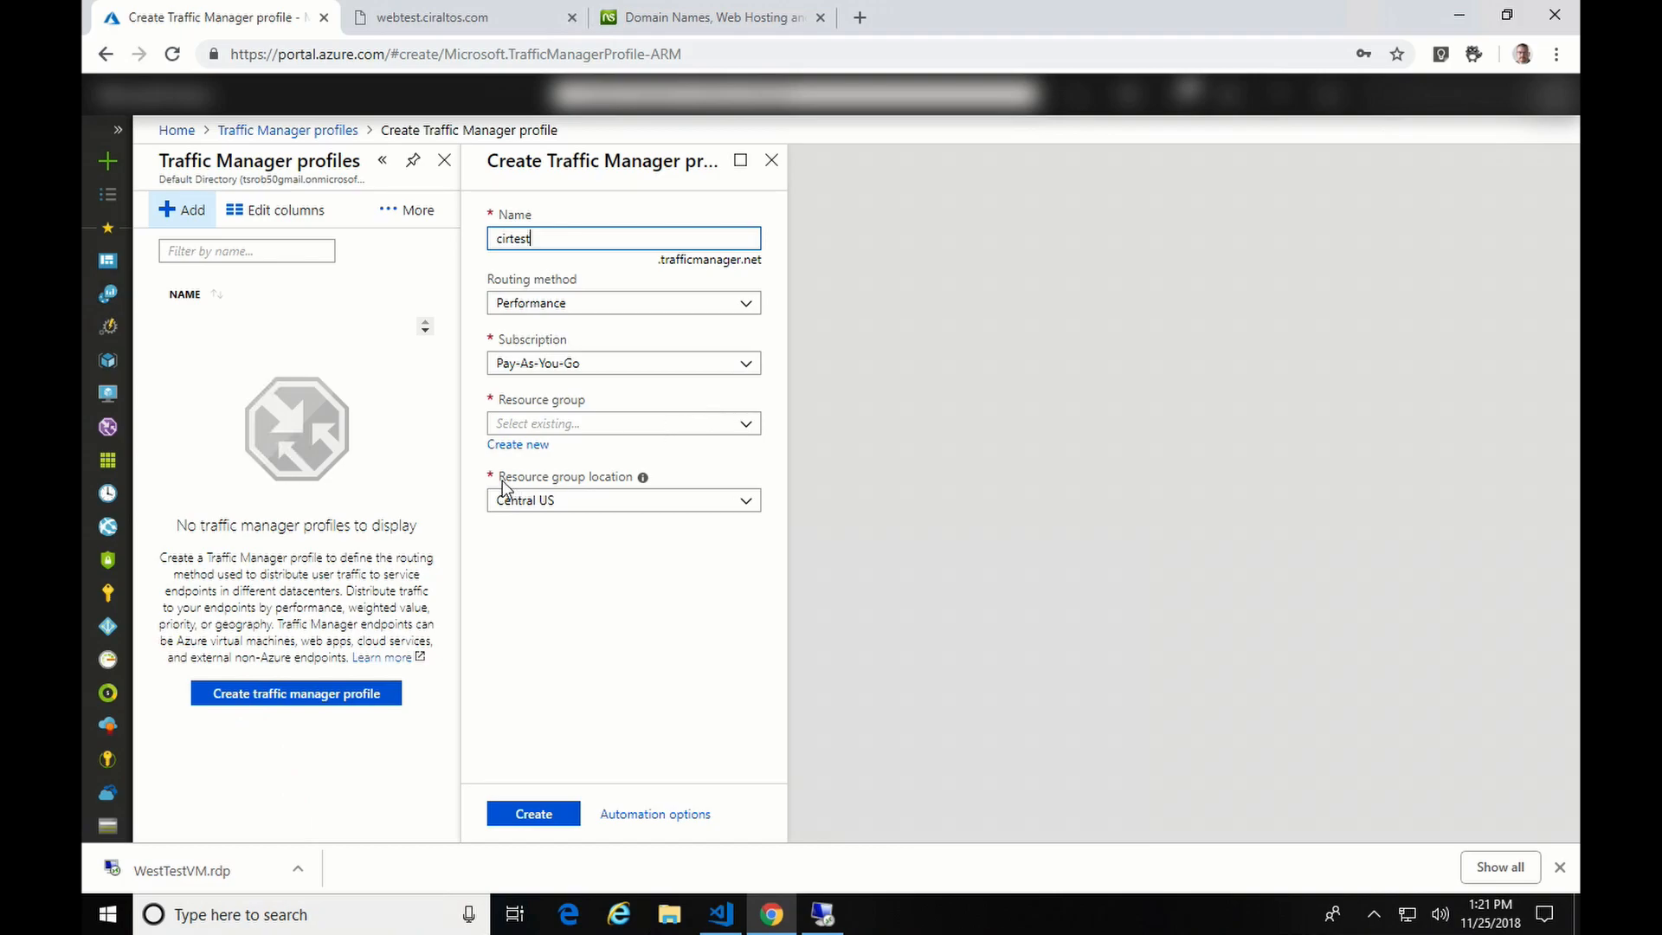
- Place the cirtest profile in a new resource group 'cirtestrg' and submit its creation
{"action": "left_click", "coordinate": [531, 446]}
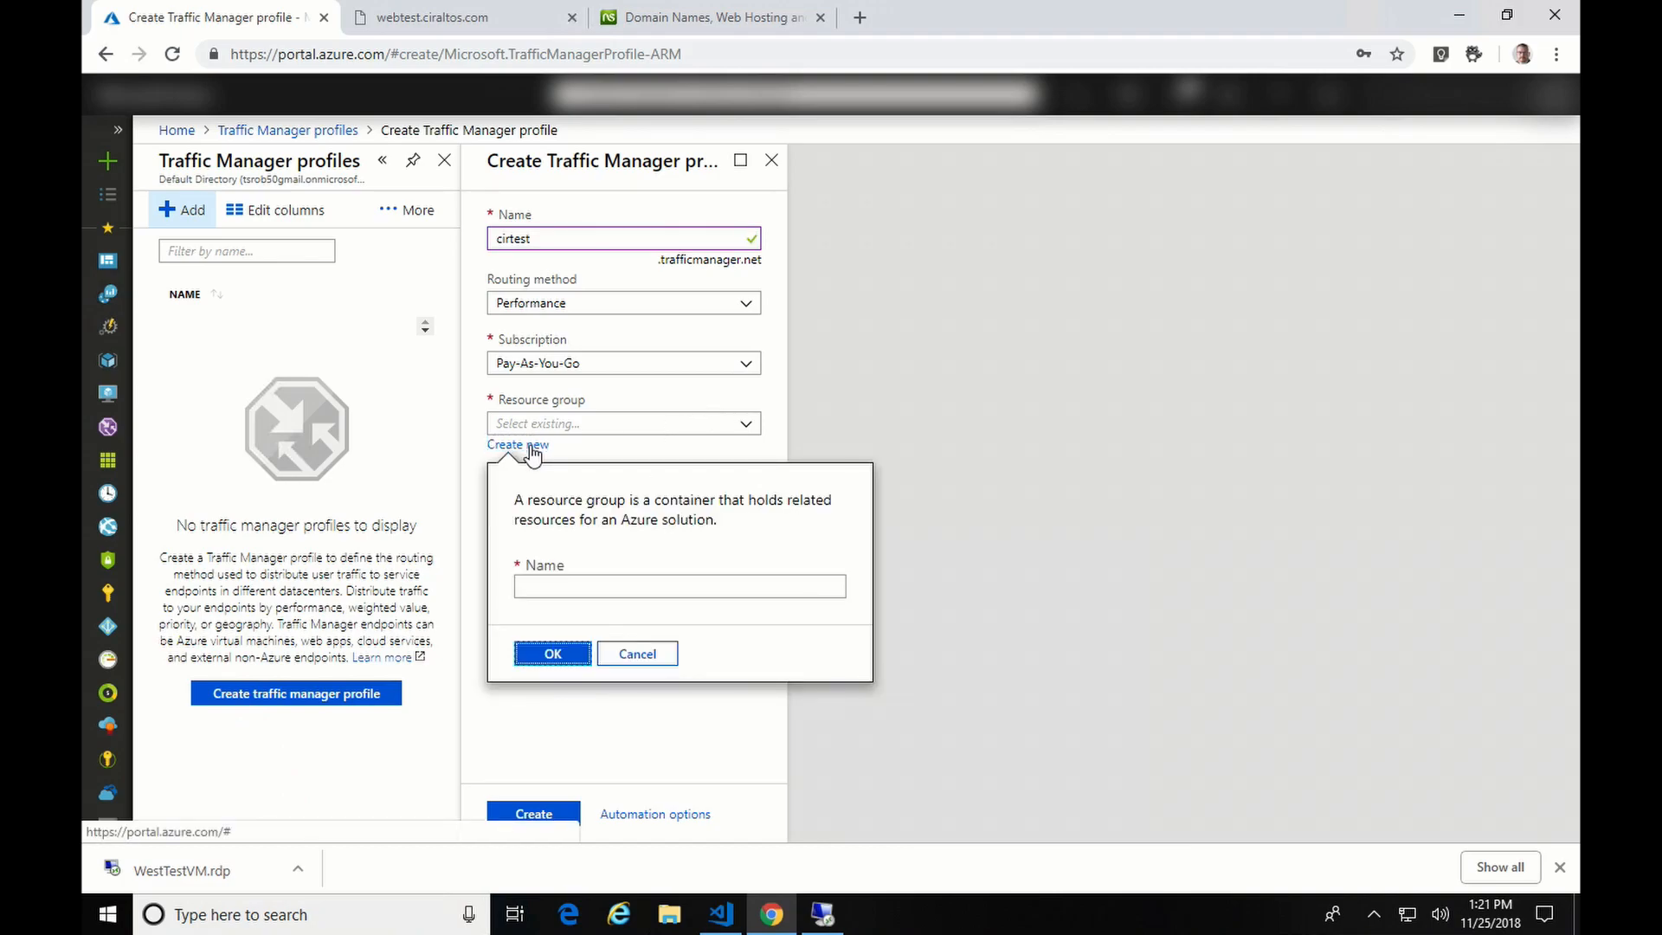
{"action": "left_click", "coordinate": [633, 588]}
{"action": "type", "text": "cirtestrg"}
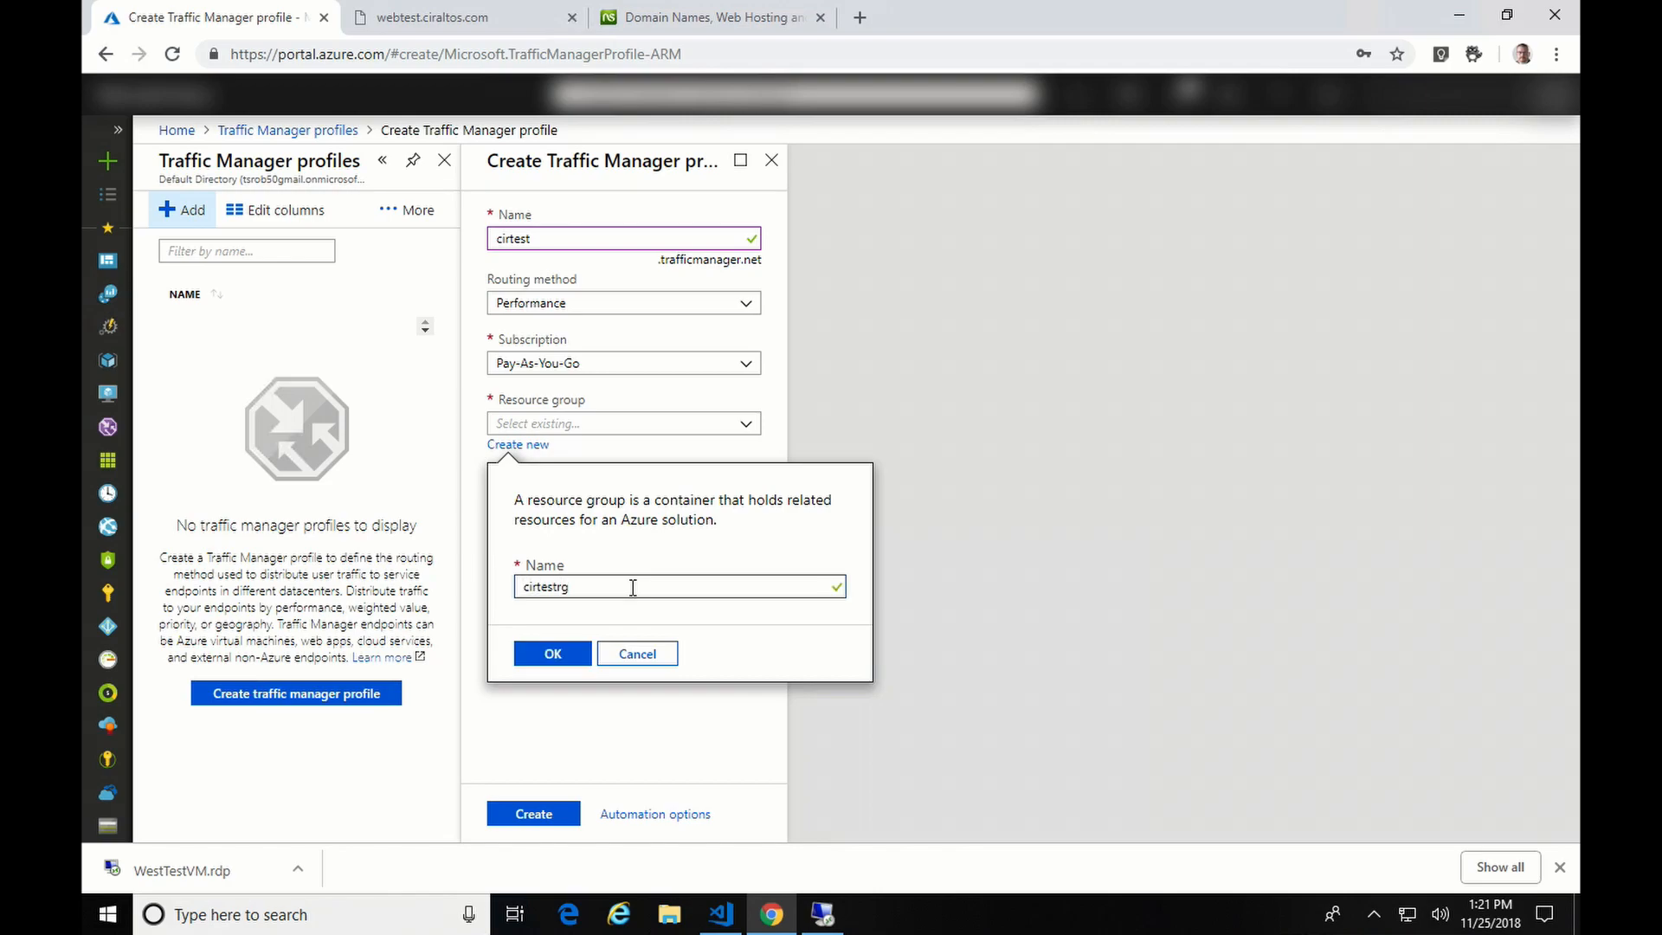
{"action": "left_click", "coordinate": [558, 655]}
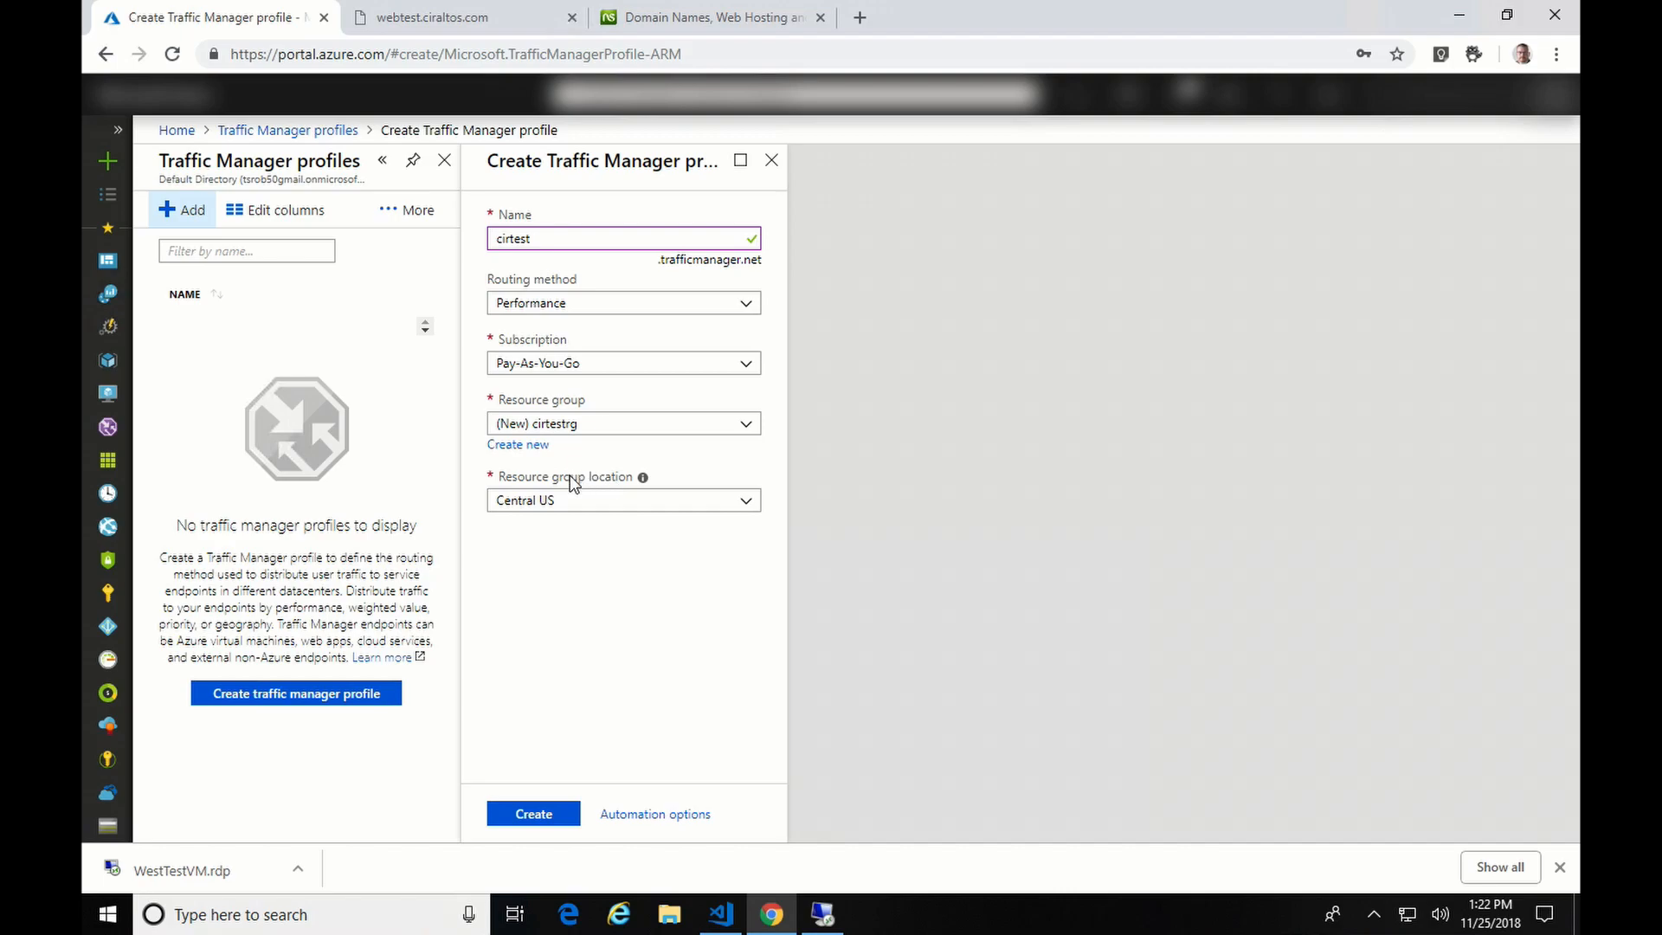
{"action": "left_click", "coordinate": [544, 817]}
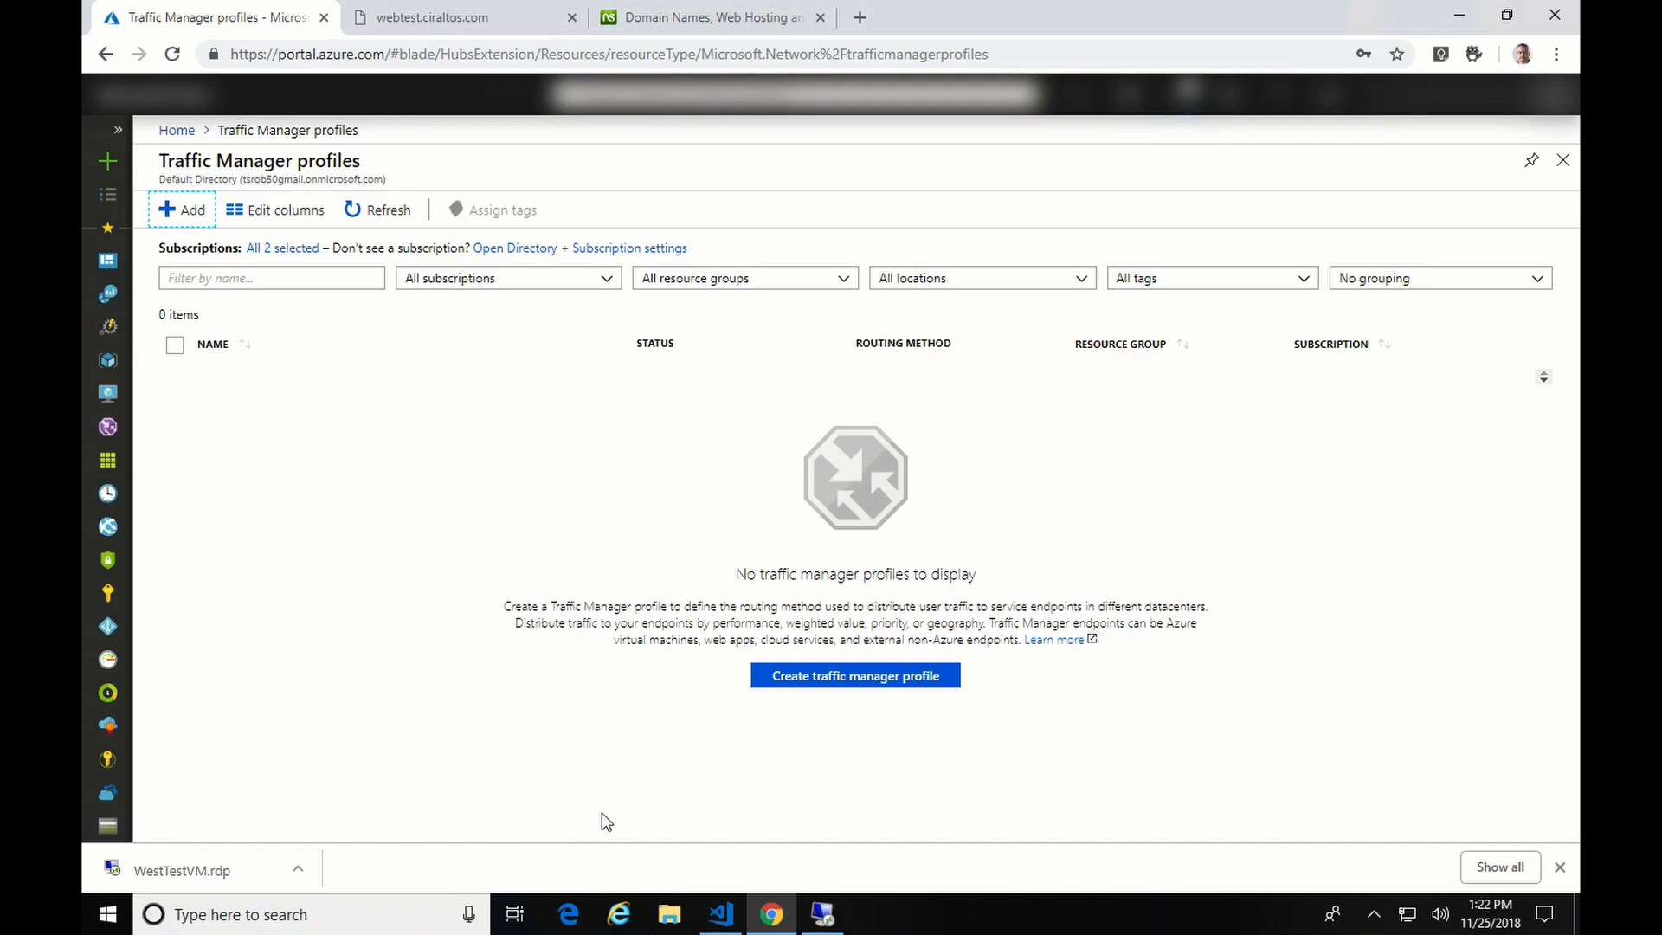
- Refresh the Traffic Manager profiles list and open the new cirtest profile
{"action": "left_click", "coordinate": [373, 213]}
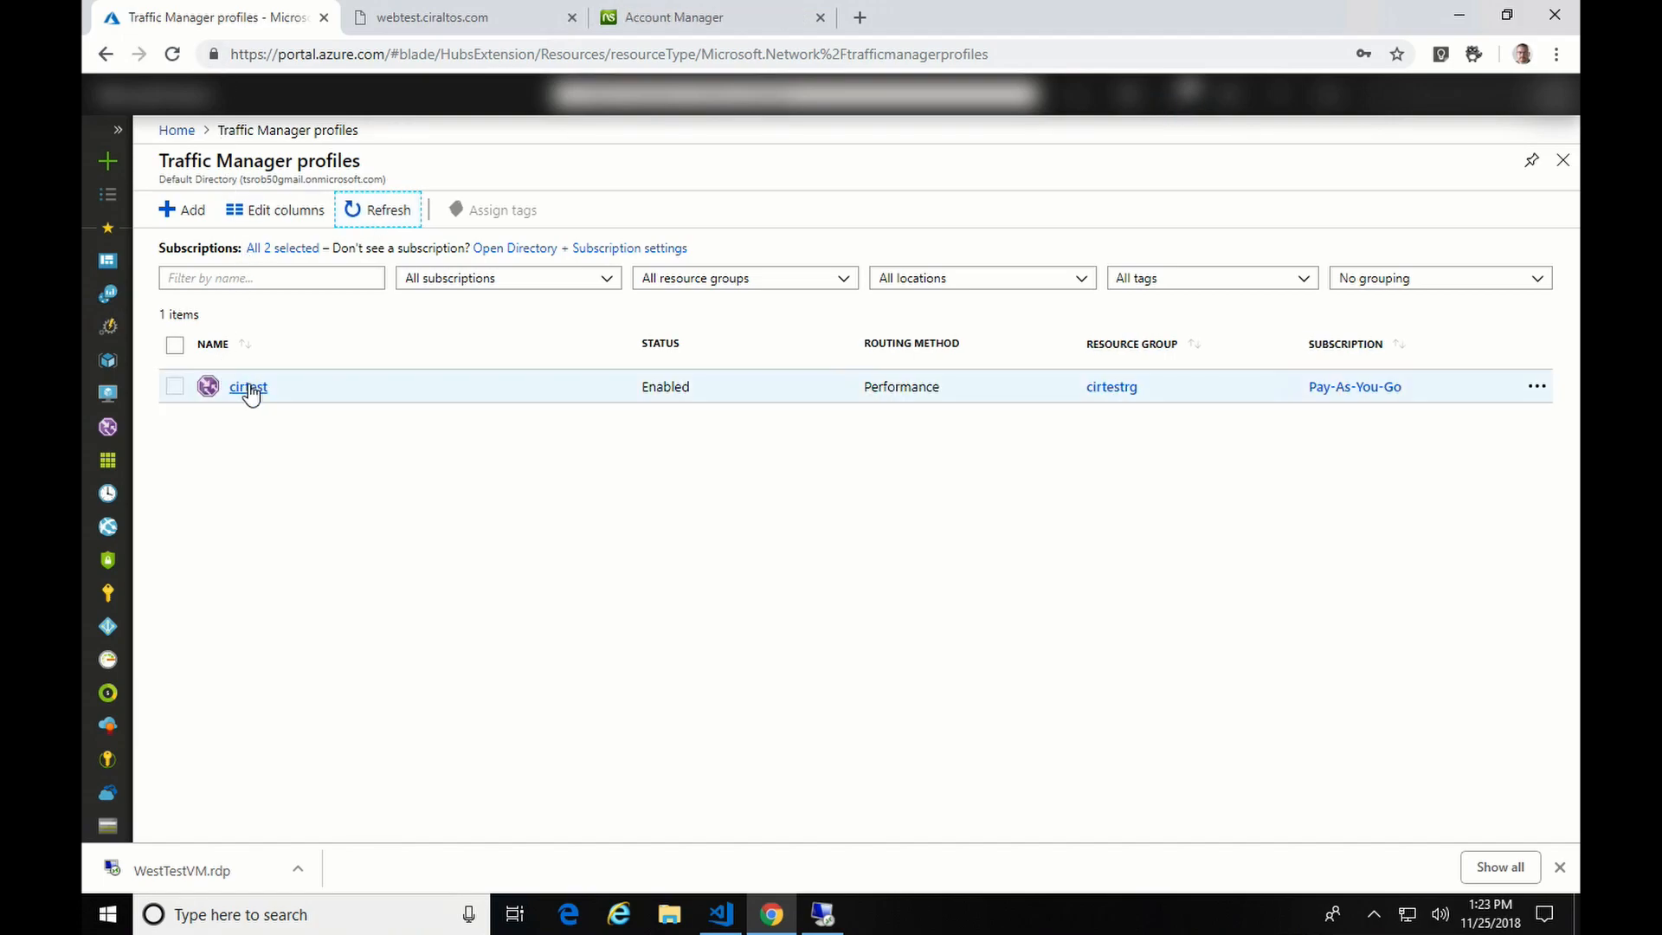
{"action": "left_click", "coordinate": [246, 386]}
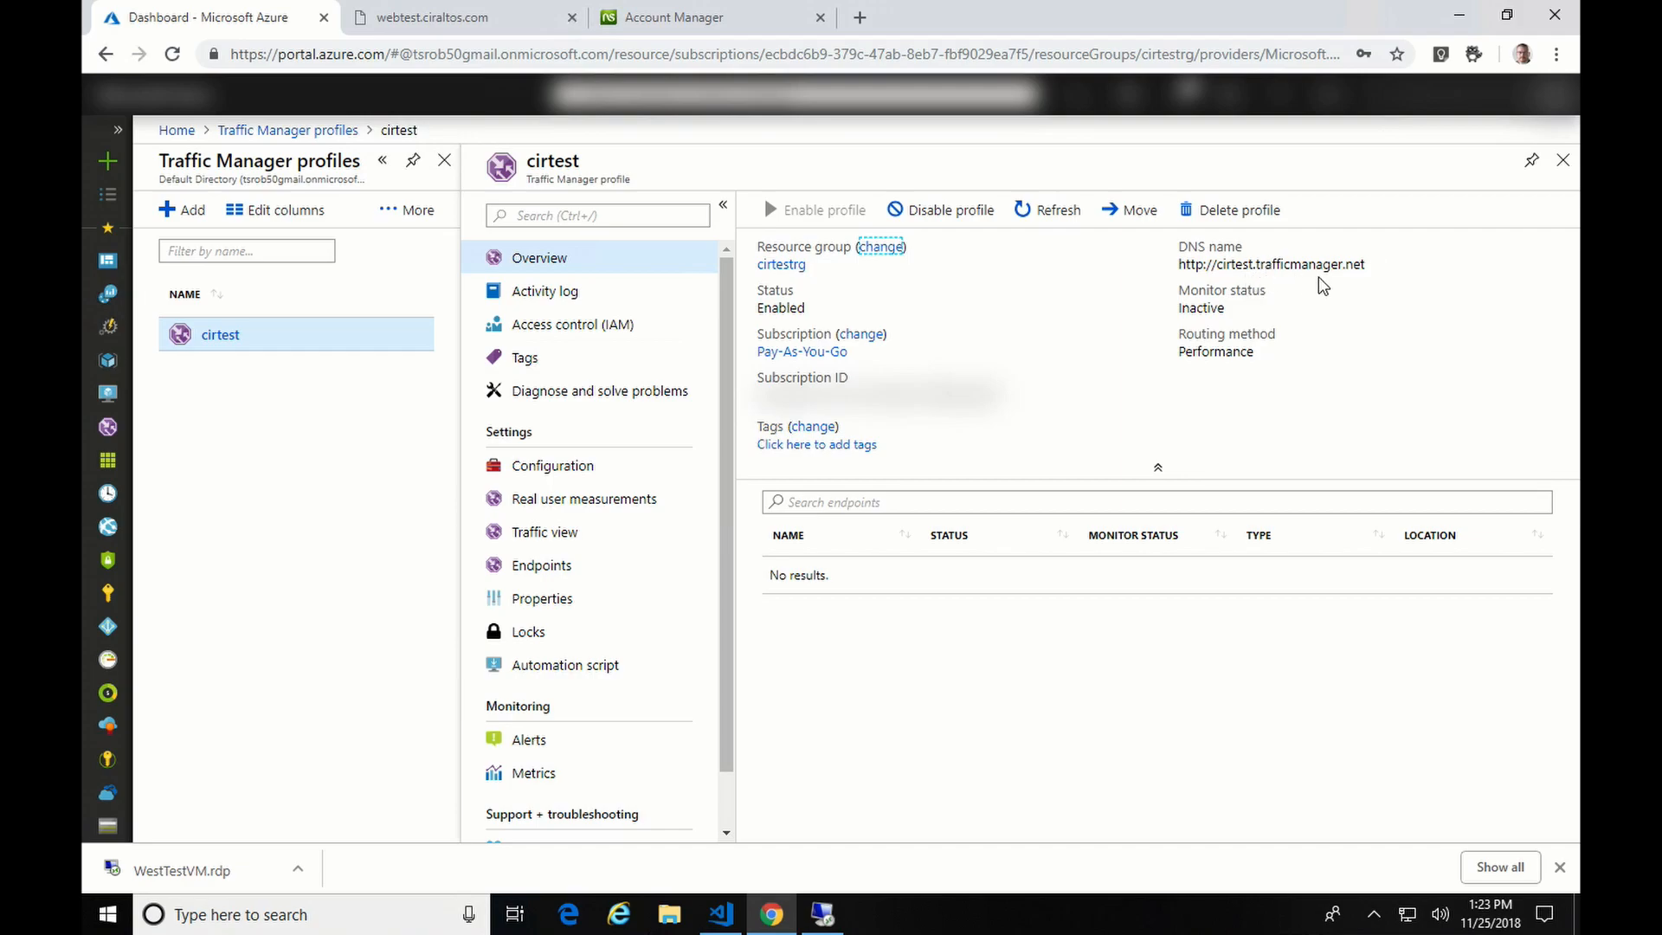
{"action": "left_click", "coordinate": [662, 18]}
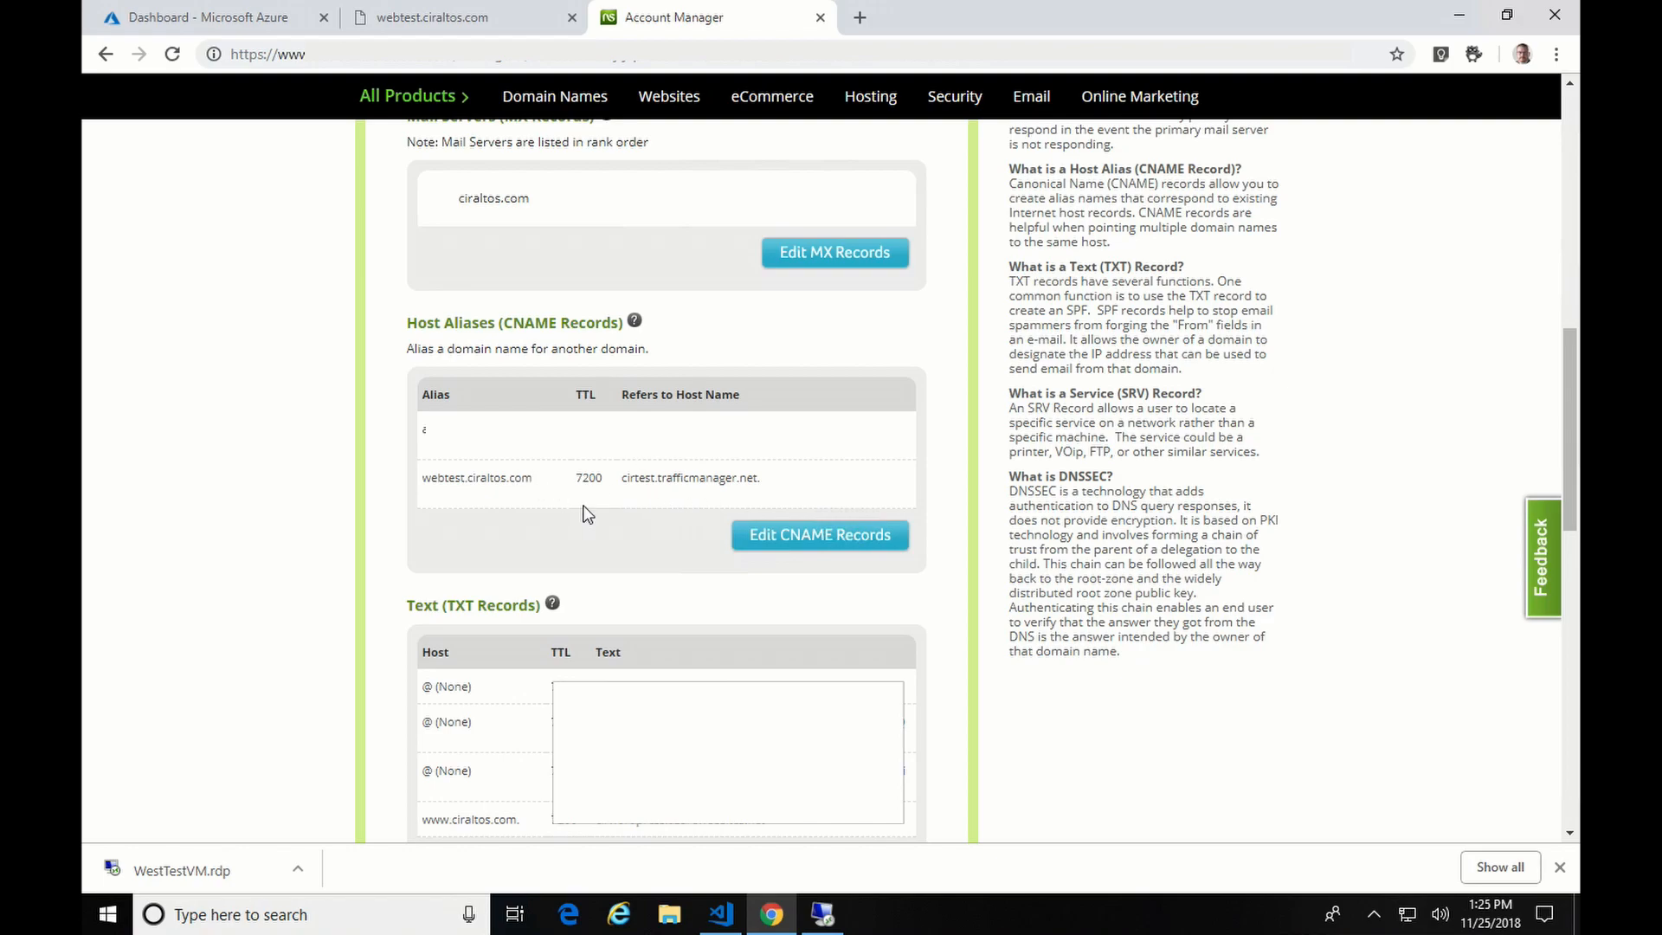
{"action": "left_click", "coordinate": [310, 21]}
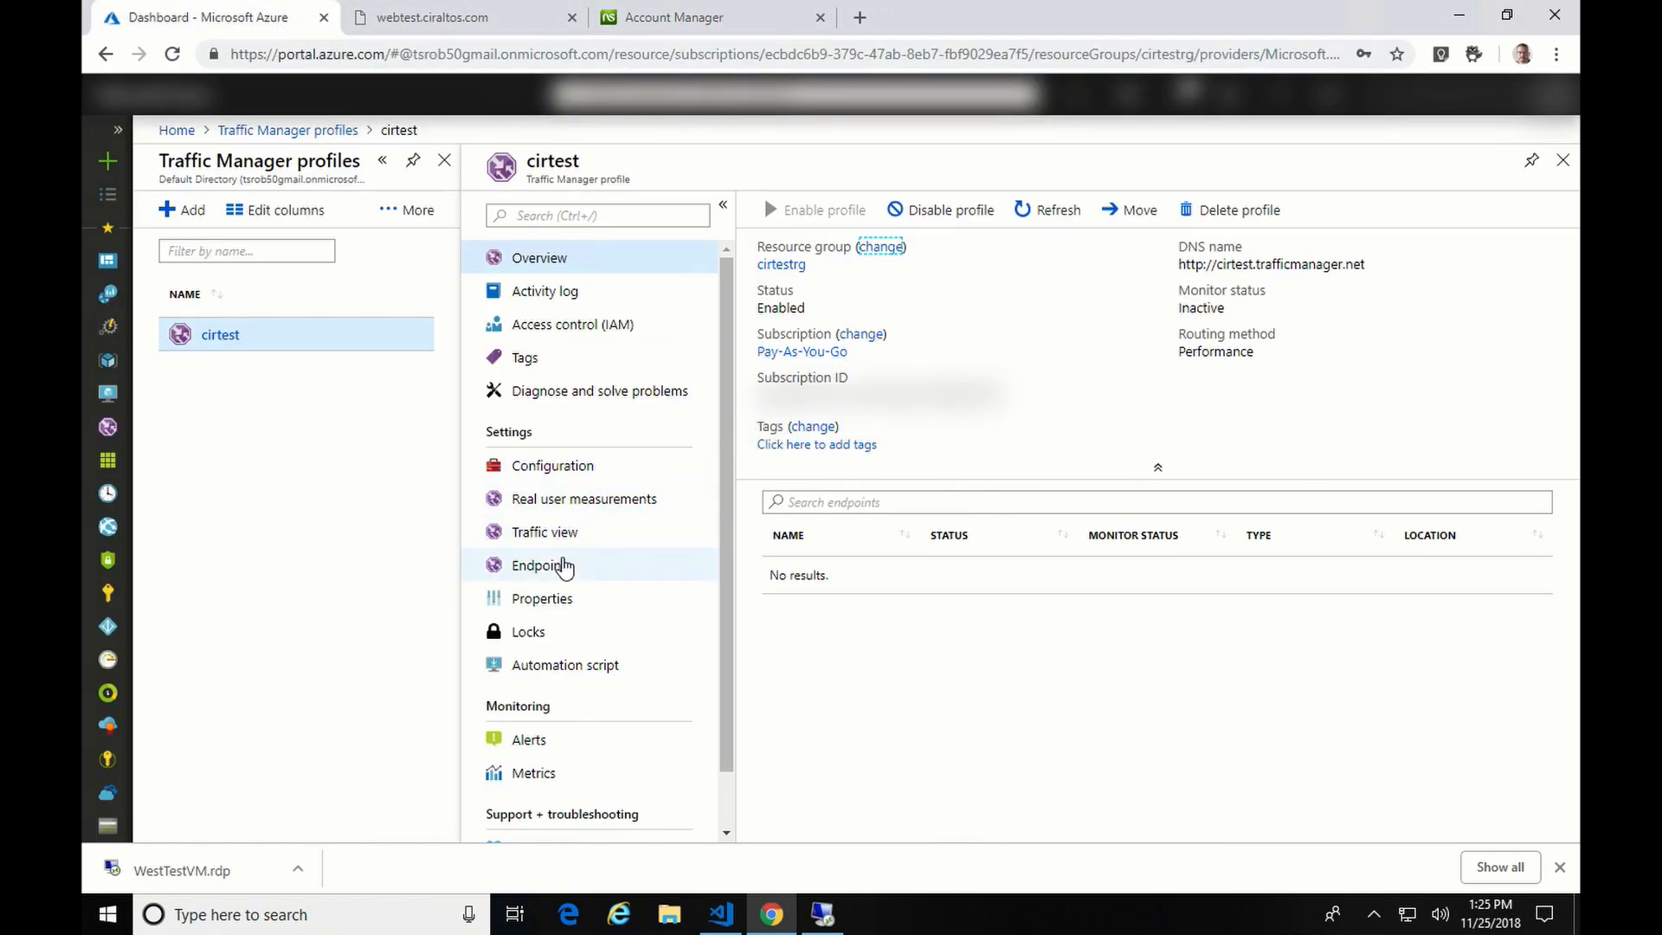
- Start a new endpoint for cirtest, settling on the Azure endpoint type
{"action": "left_click", "coordinate": [564, 571]}
{"action": "left_click", "coordinate": [783, 211]}
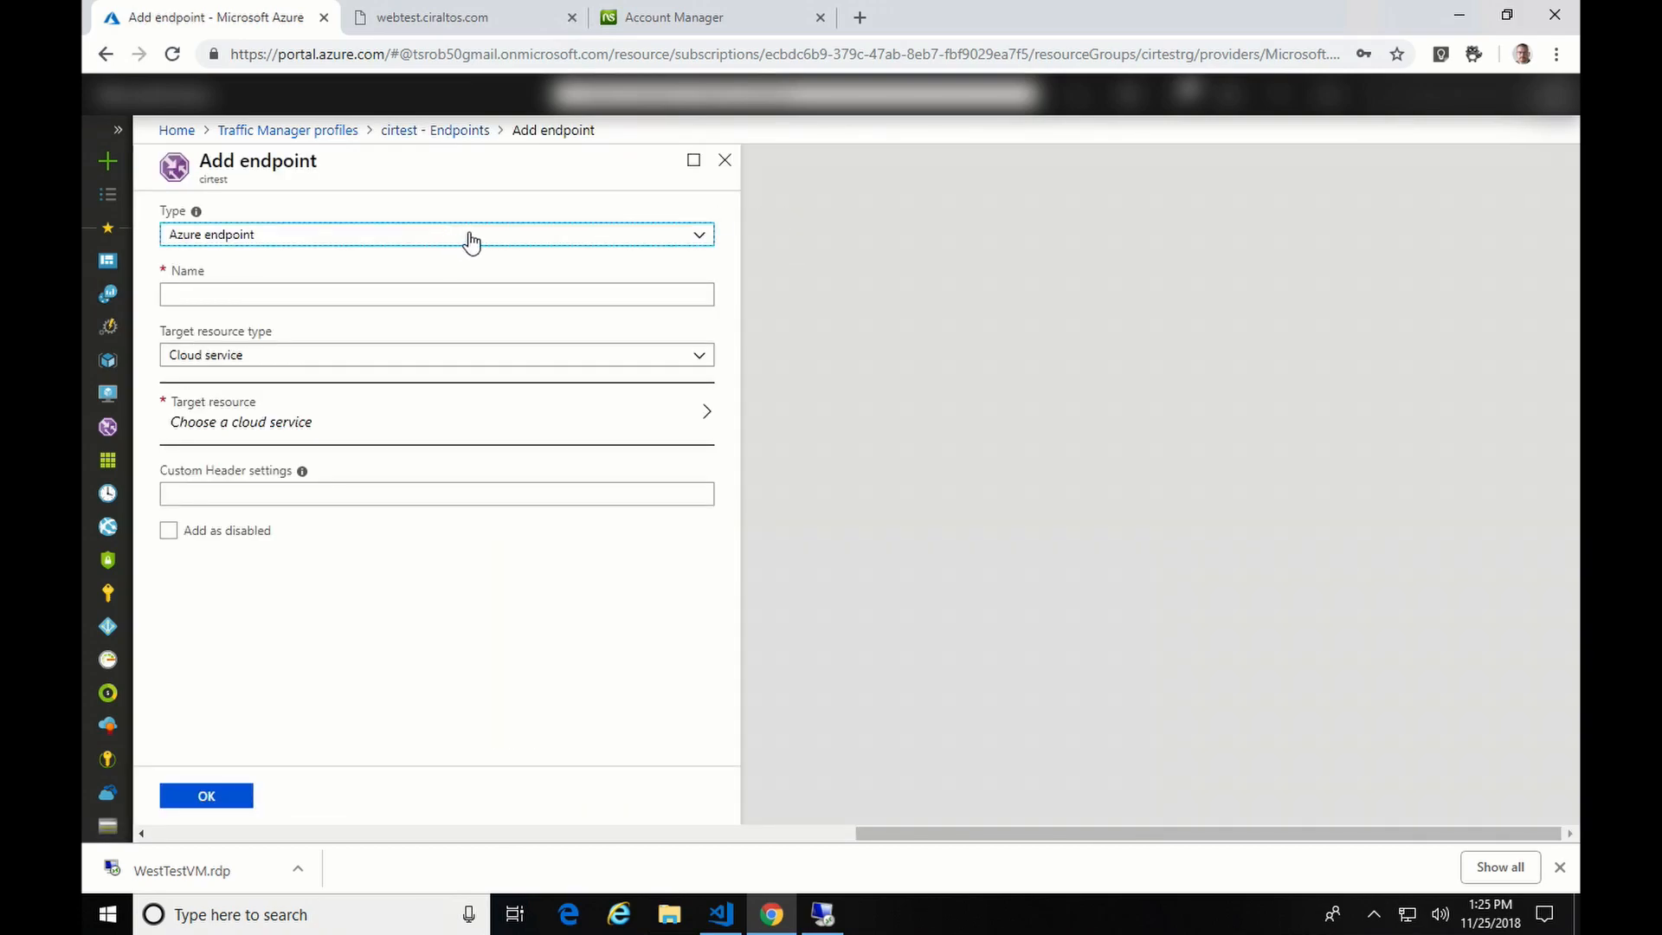
{"action": "left_click", "coordinate": [470, 237]}
{"action": "left_click", "coordinate": [422, 284]}
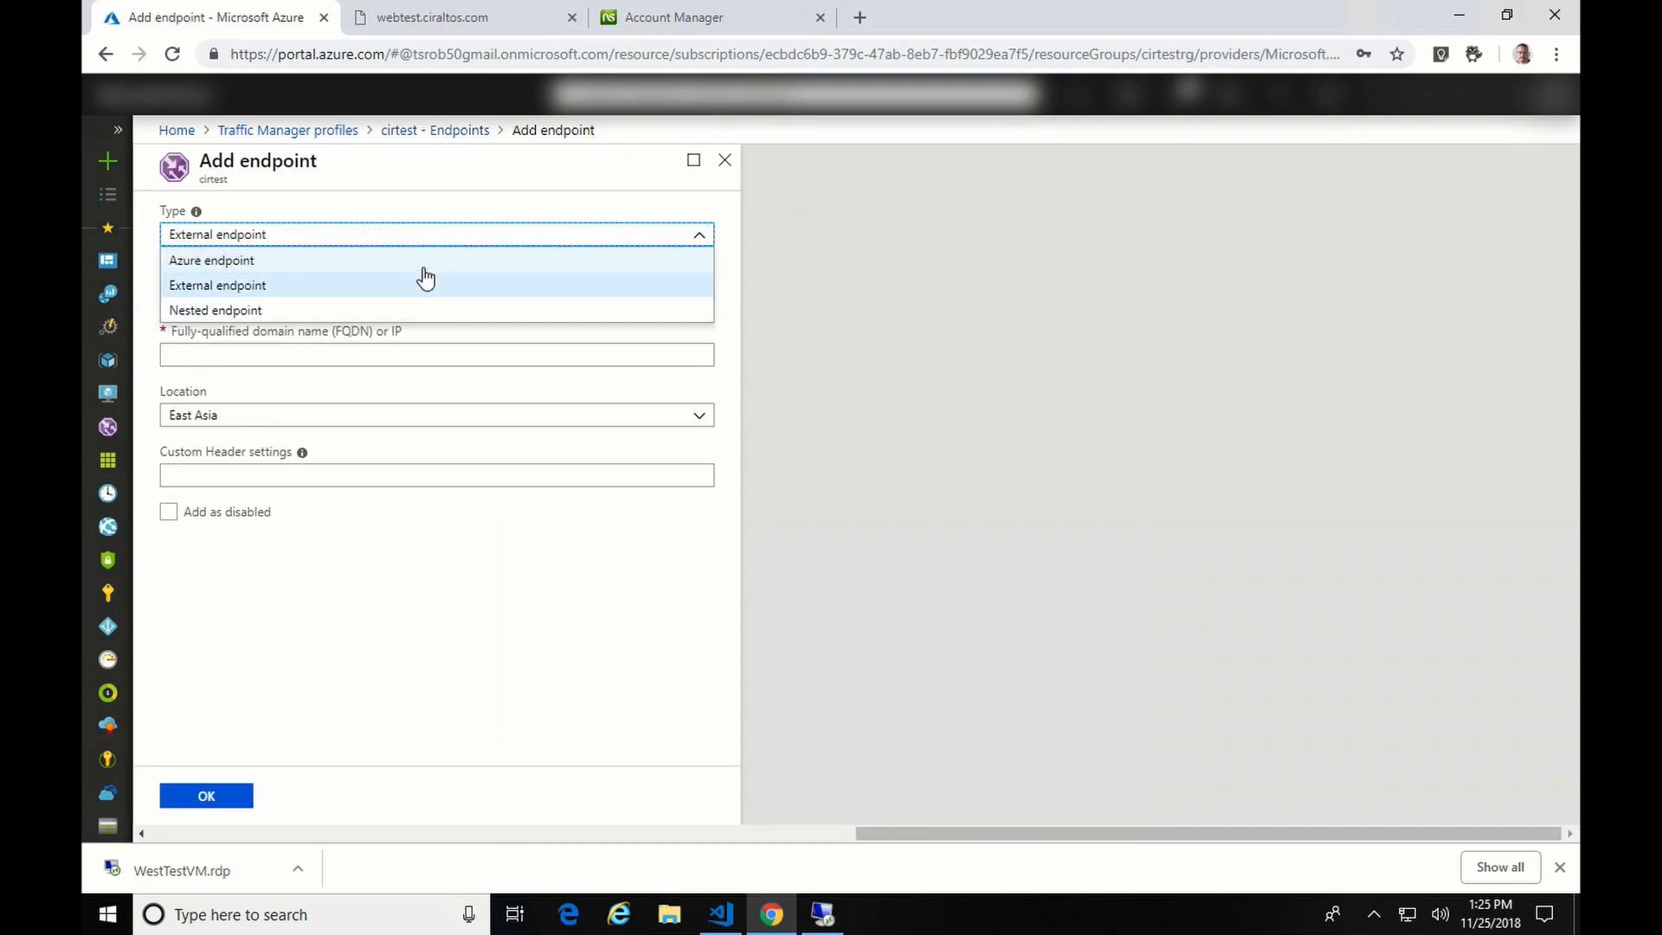
{"action": "left_click", "coordinate": [424, 285]}
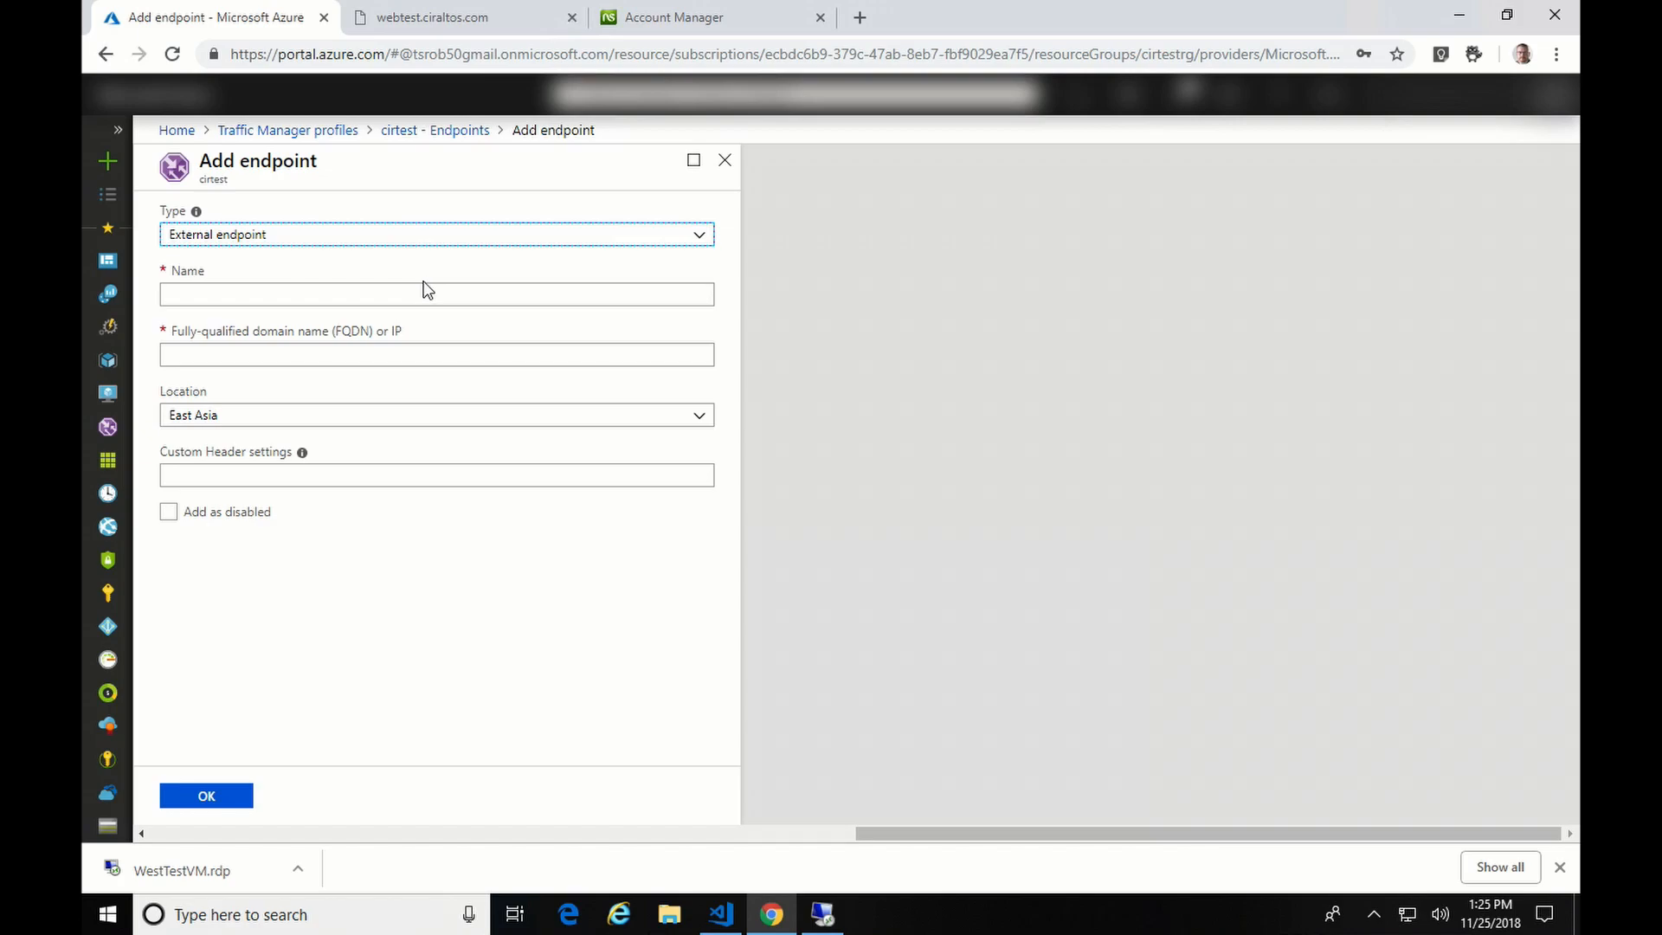
{"action": "left_click", "coordinate": [452, 237]}
{"action": "left_click", "coordinate": [424, 261]}
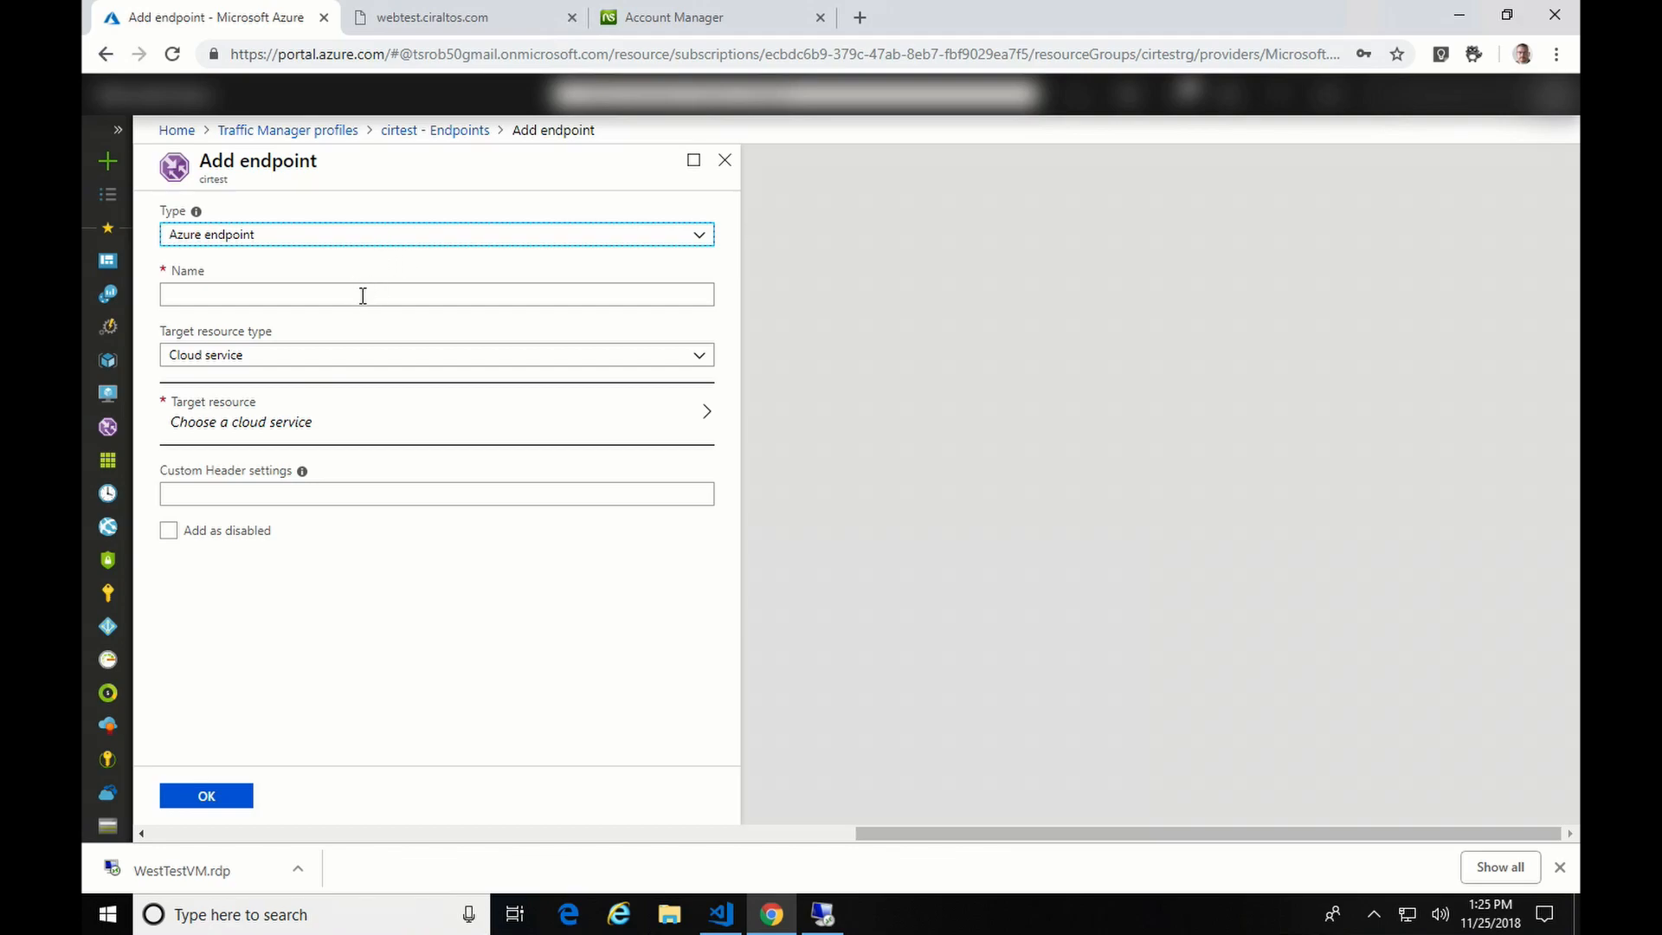
- Name it westtest targeting the WestWebApp App Service, add it and refresh the list
{"action": "left_click", "coordinate": [400, 299]}
{"action": "type", "text": "westtest"}
{"action": "left_click", "coordinate": [667, 356]}
{"action": "left_click", "coordinate": [613, 406]}
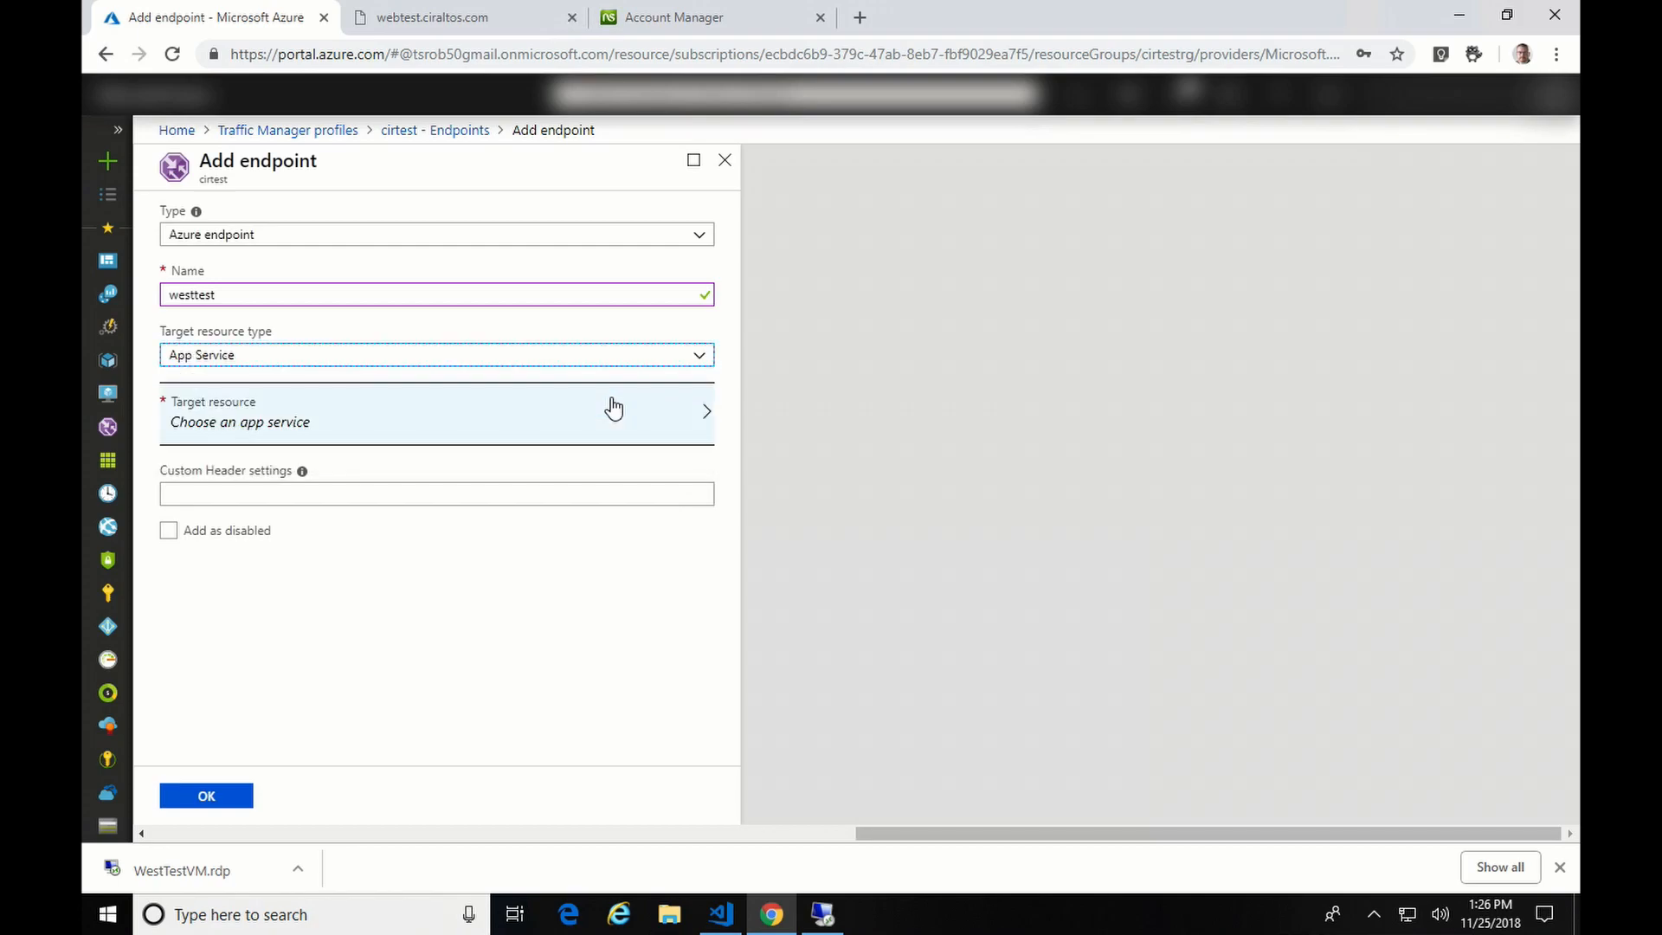
{"action": "left_click", "coordinate": [594, 420]}
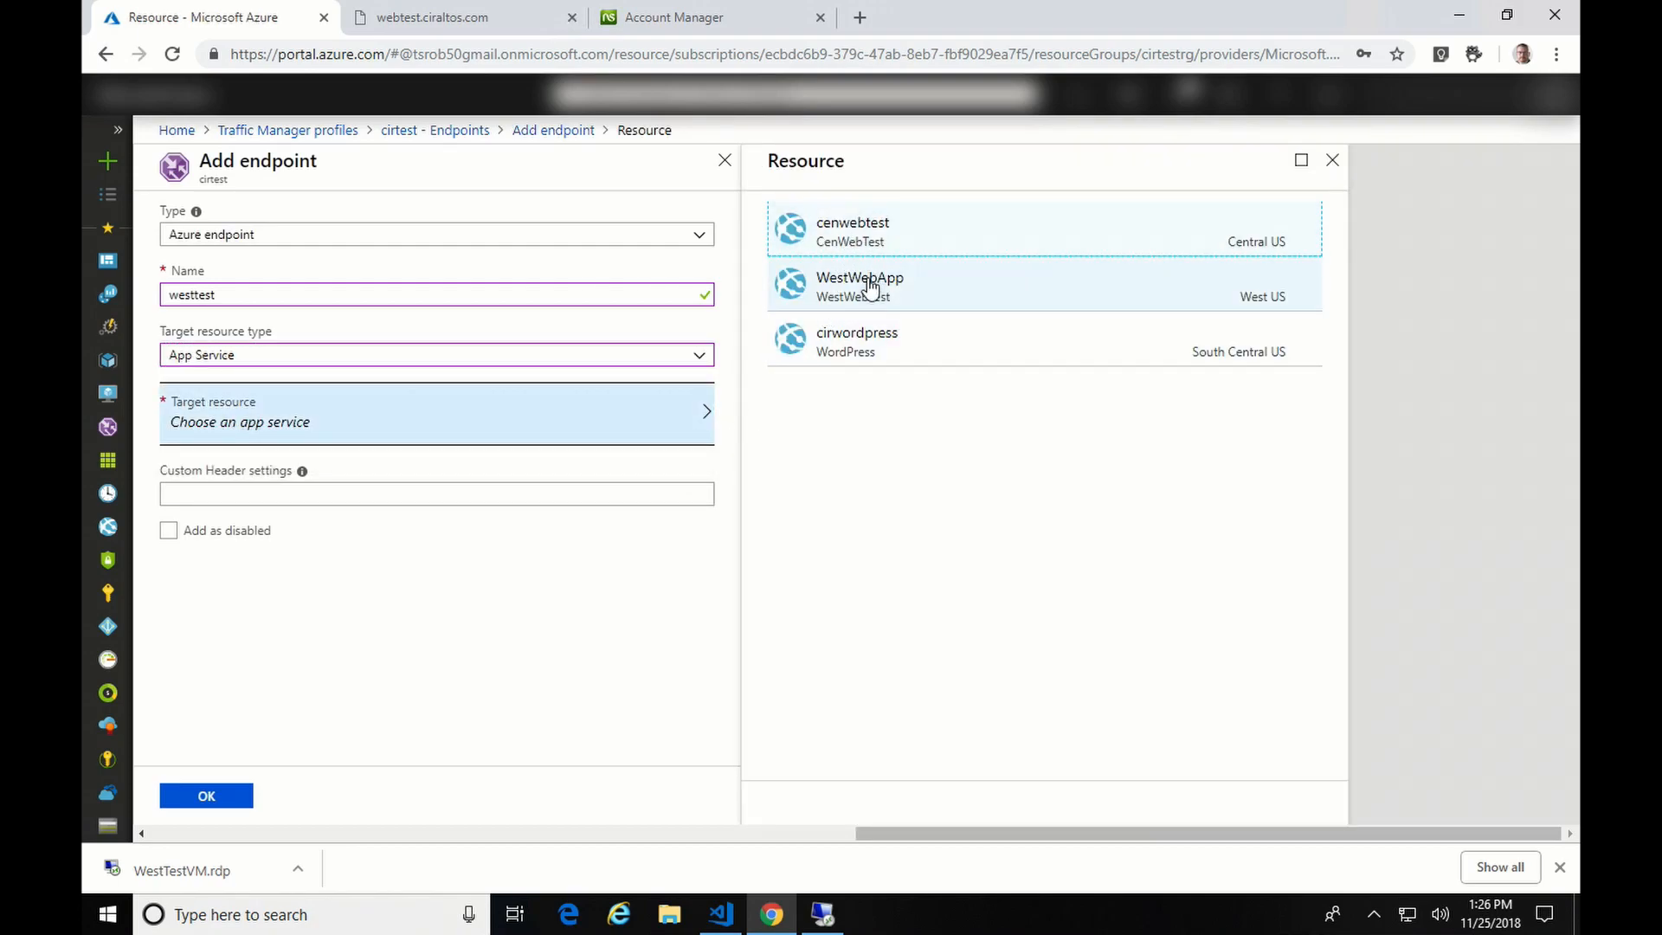
{"action": "left_click", "coordinate": [870, 287]}
{"action": "left_click", "coordinate": [206, 795]}
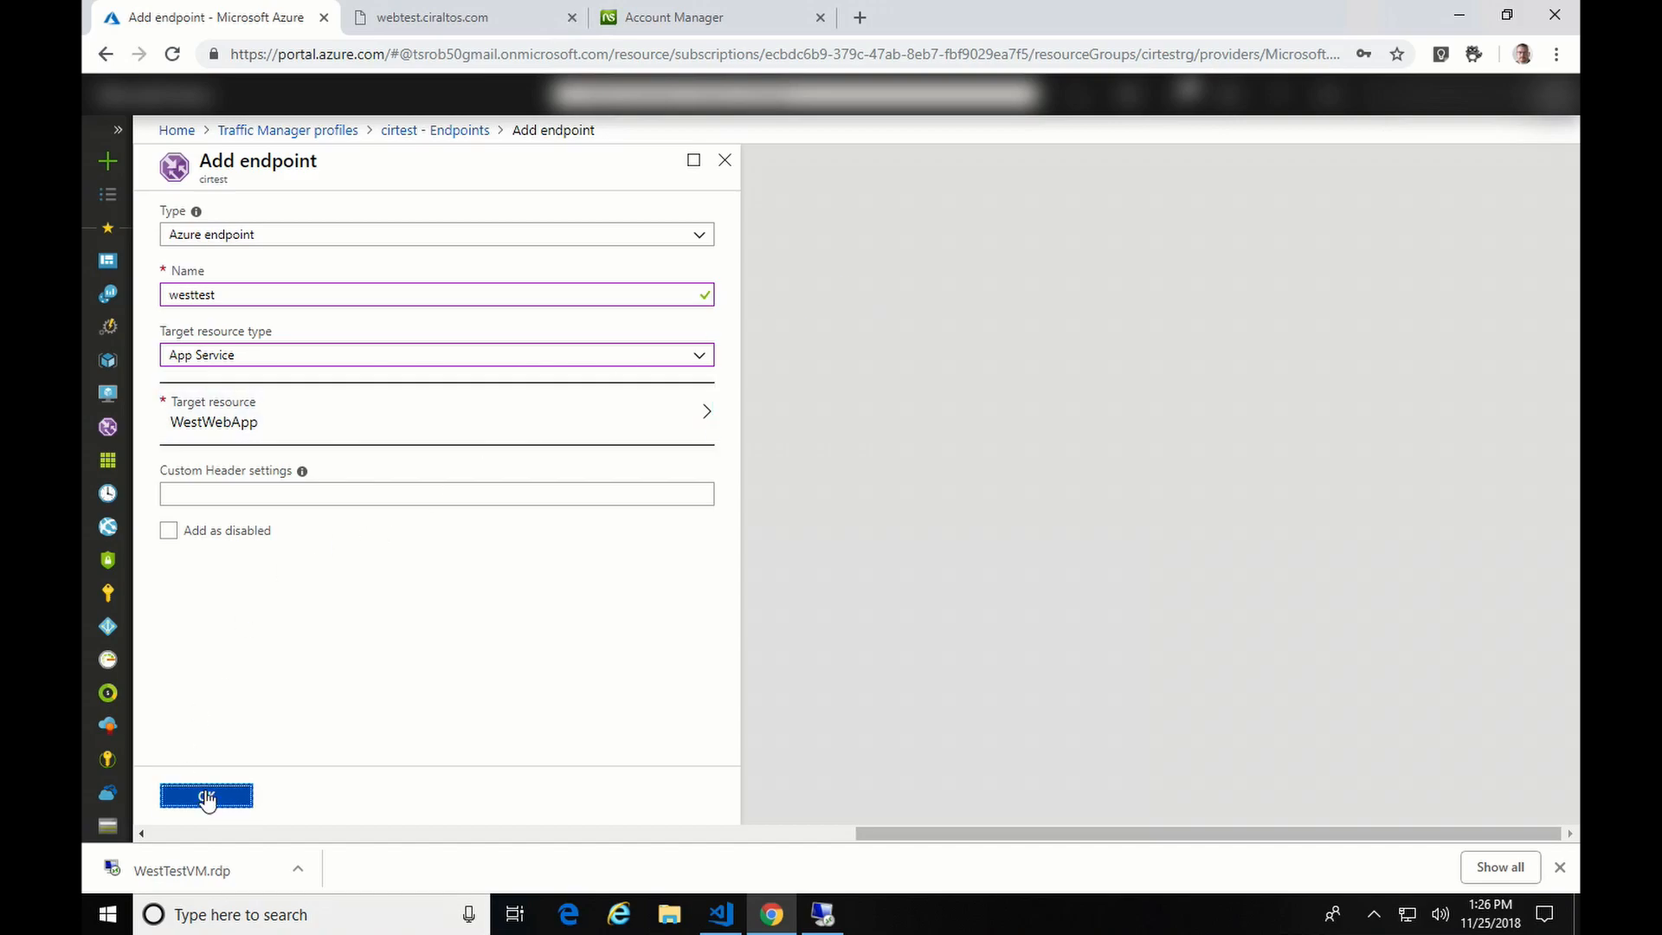
{"action": "left_click", "coordinate": [861, 216]}
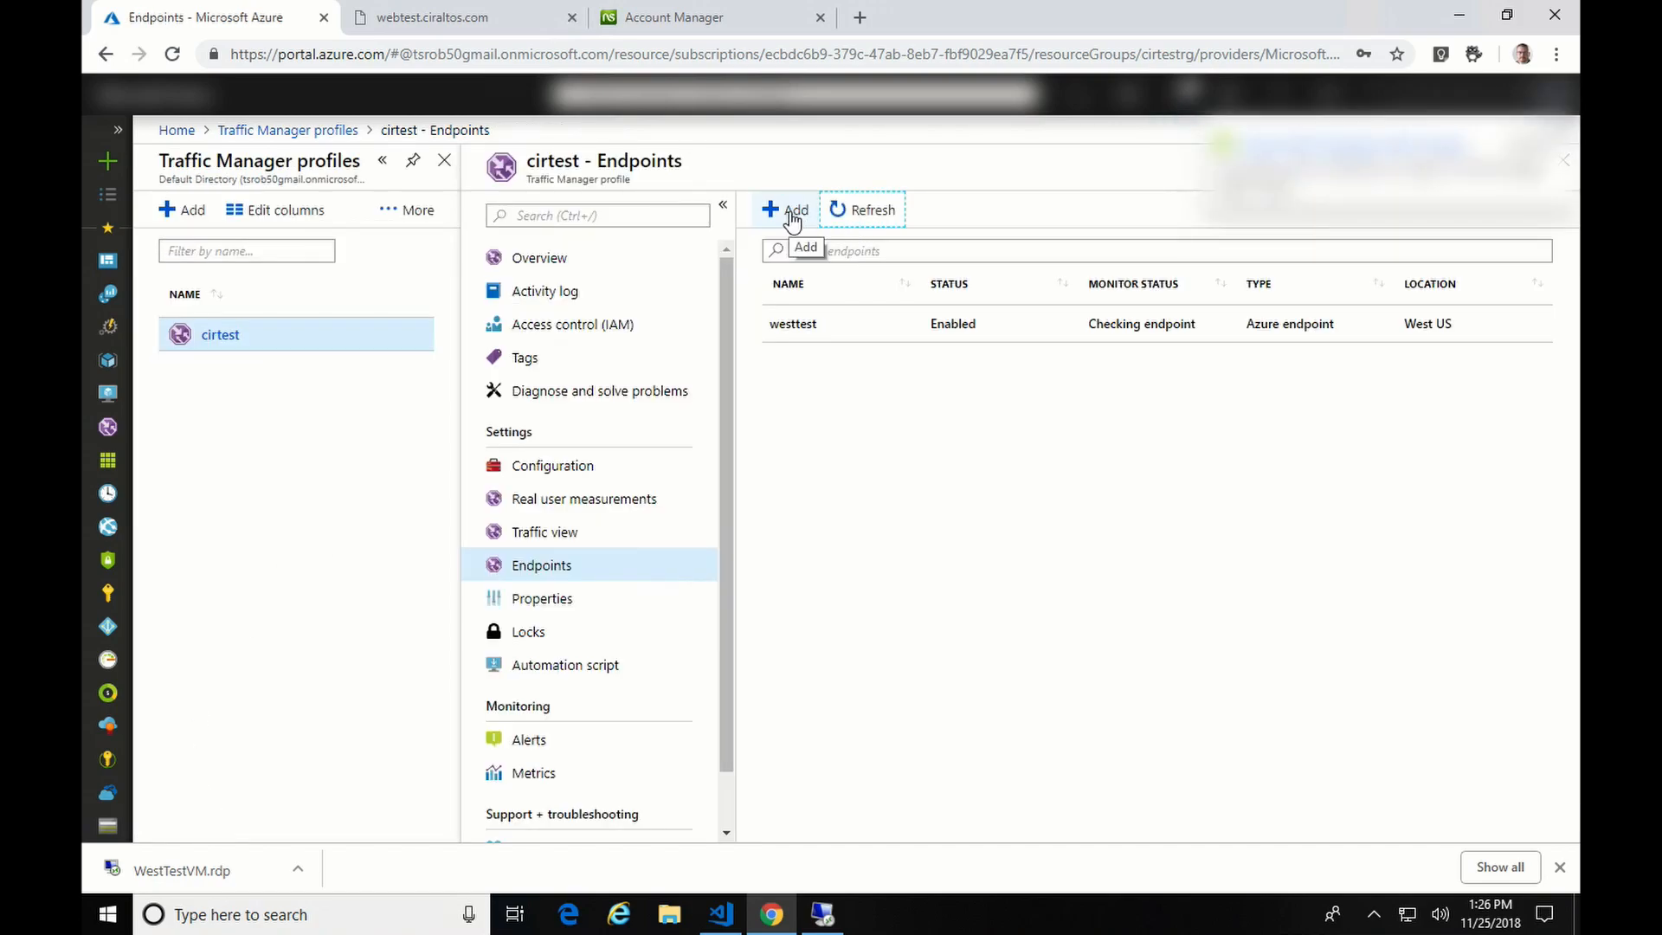
- Start a second Azure endpoint named centest
{"action": "left_click", "coordinate": [786, 212]}
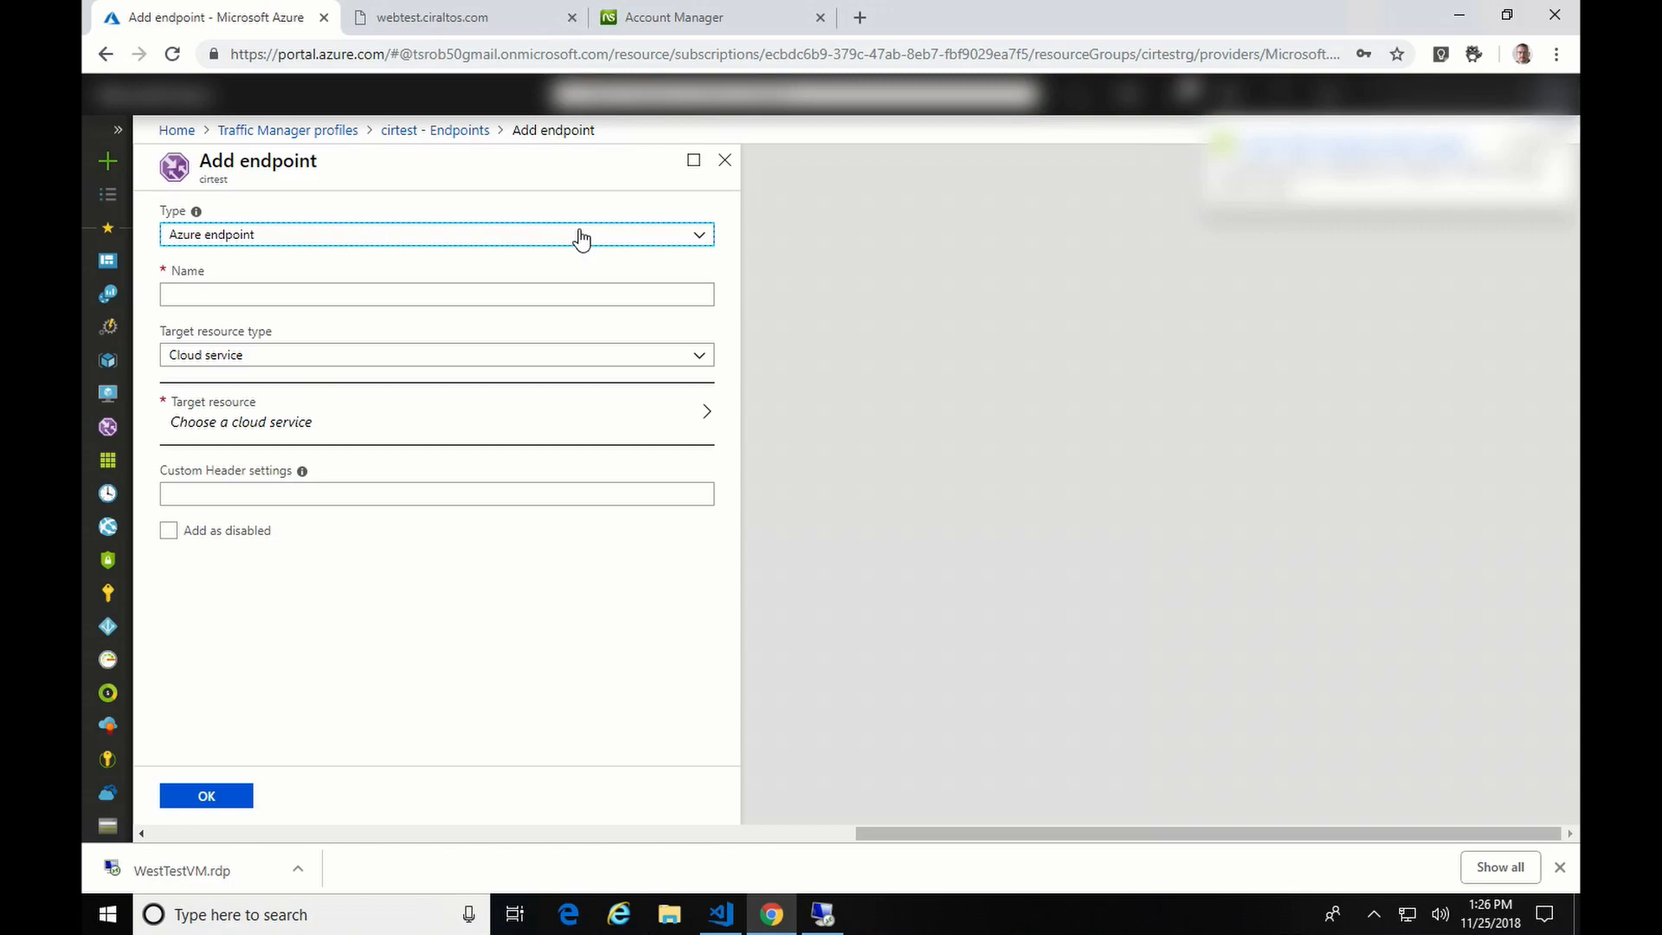
{"action": "left_click", "coordinate": [580, 238]}
{"action": "left_click", "coordinate": [433, 258]}
{"action": "left_click", "coordinate": [363, 296]}
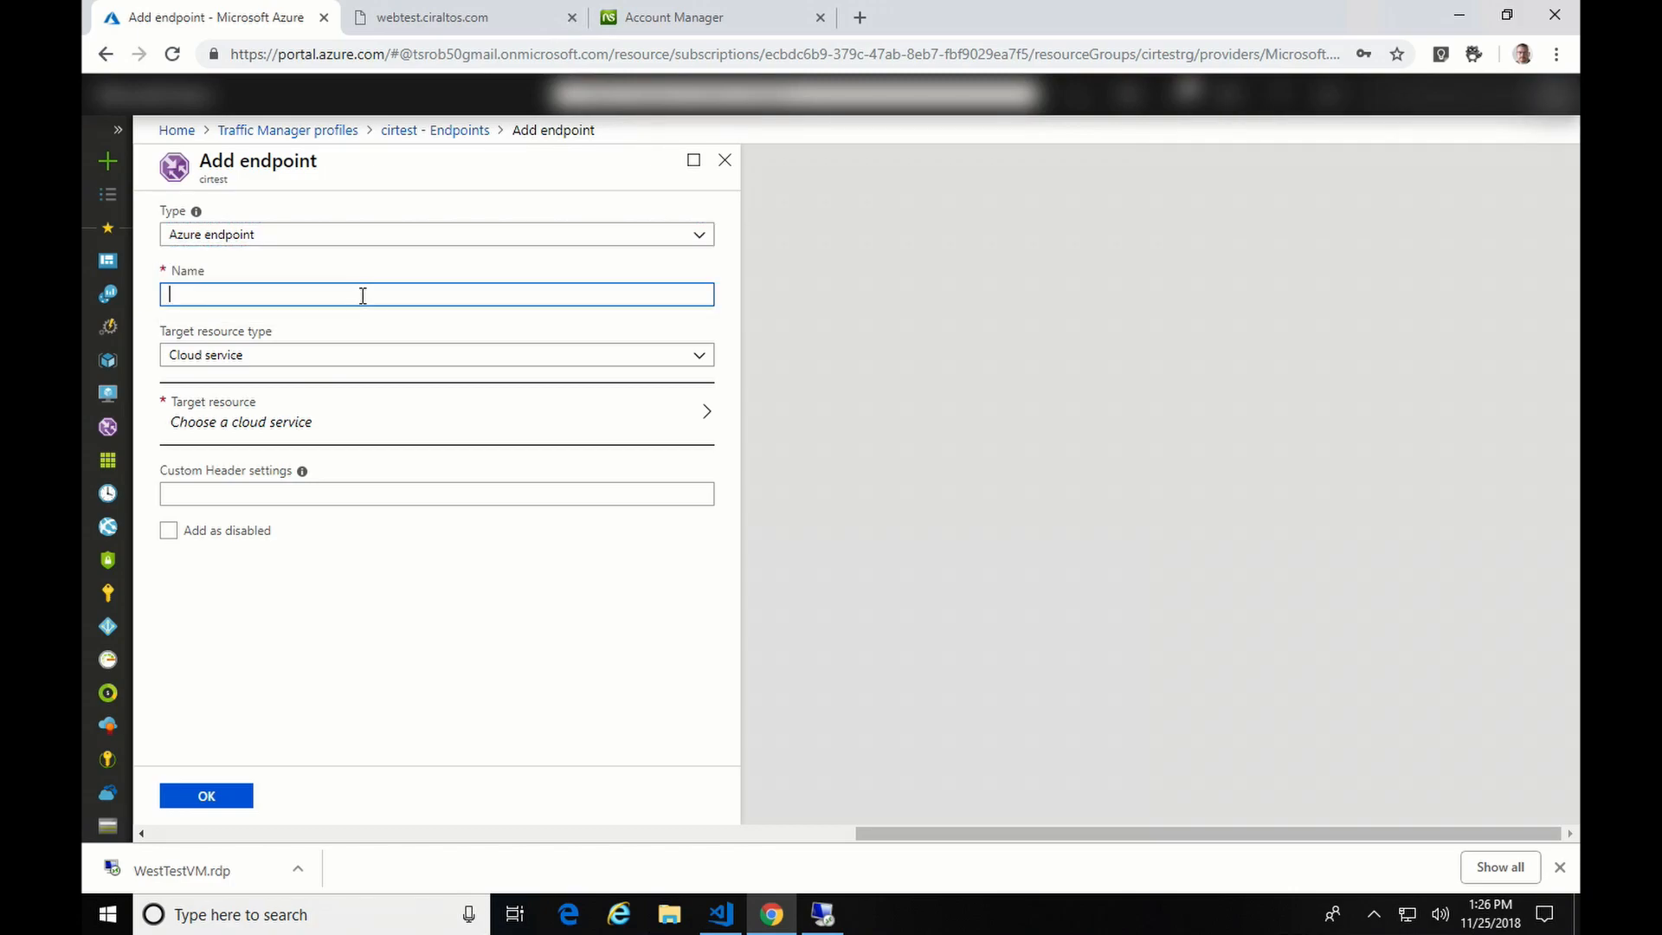
{"action": "type", "text": "centest"}
- Target the cenwebtest App Service, add it, and refresh until both endpoints show Online
{"action": "left_click", "coordinate": [429, 355]}
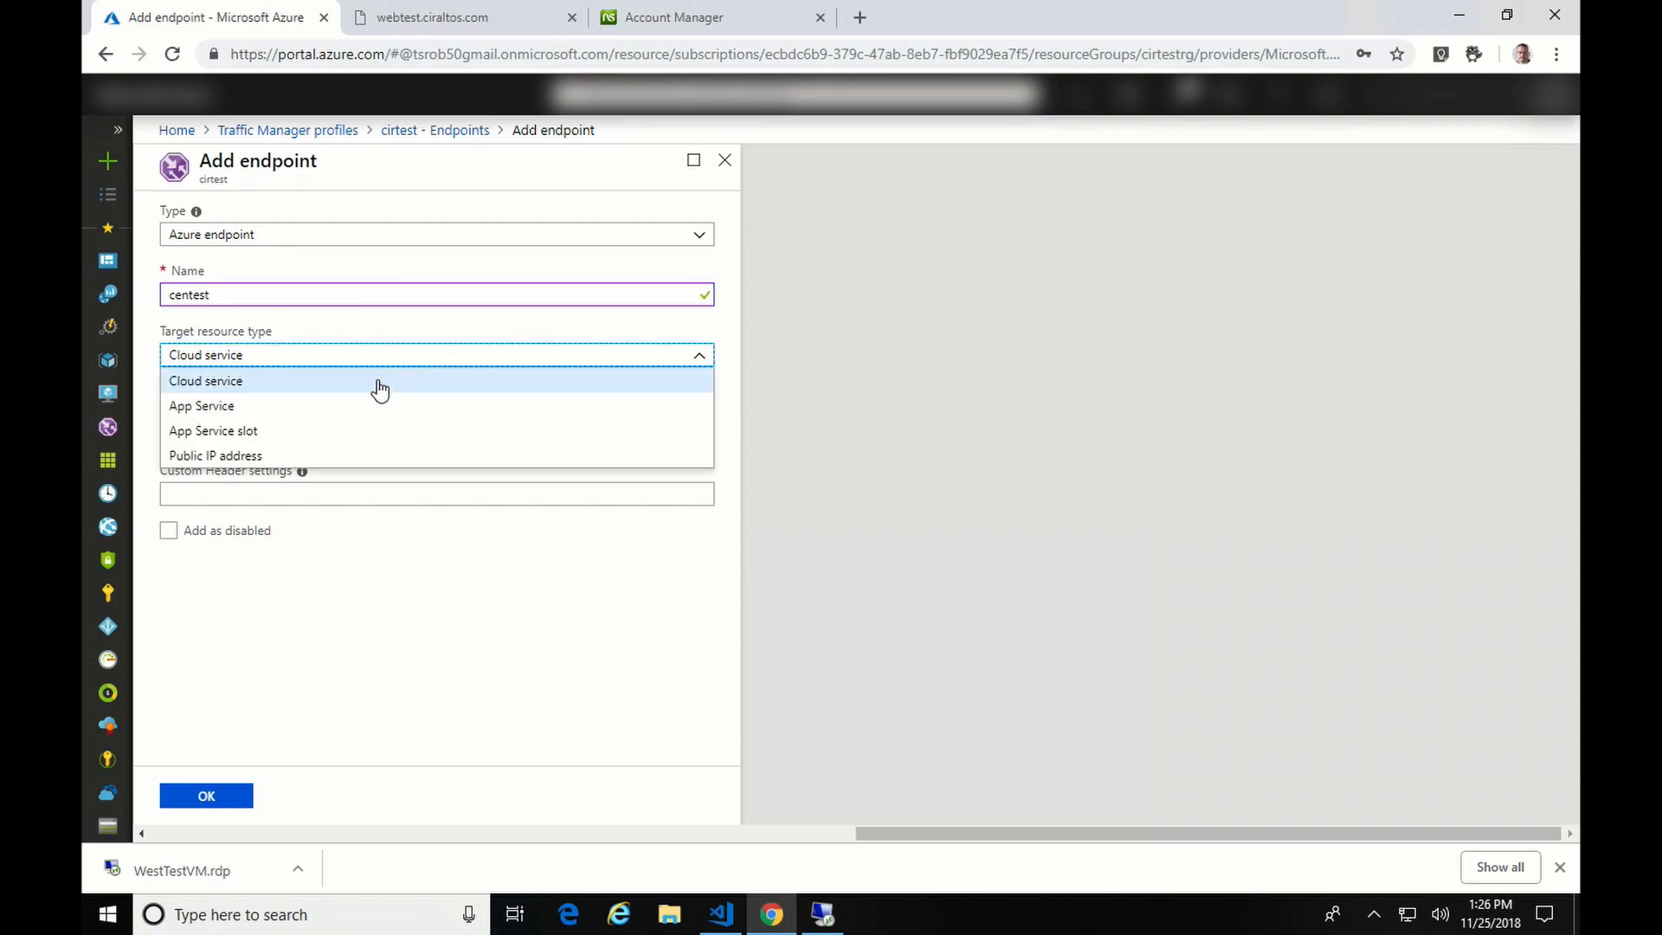
{"action": "left_click", "coordinate": [320, 413]}
{"action": "left_click", "coordinate": [327, 419]}
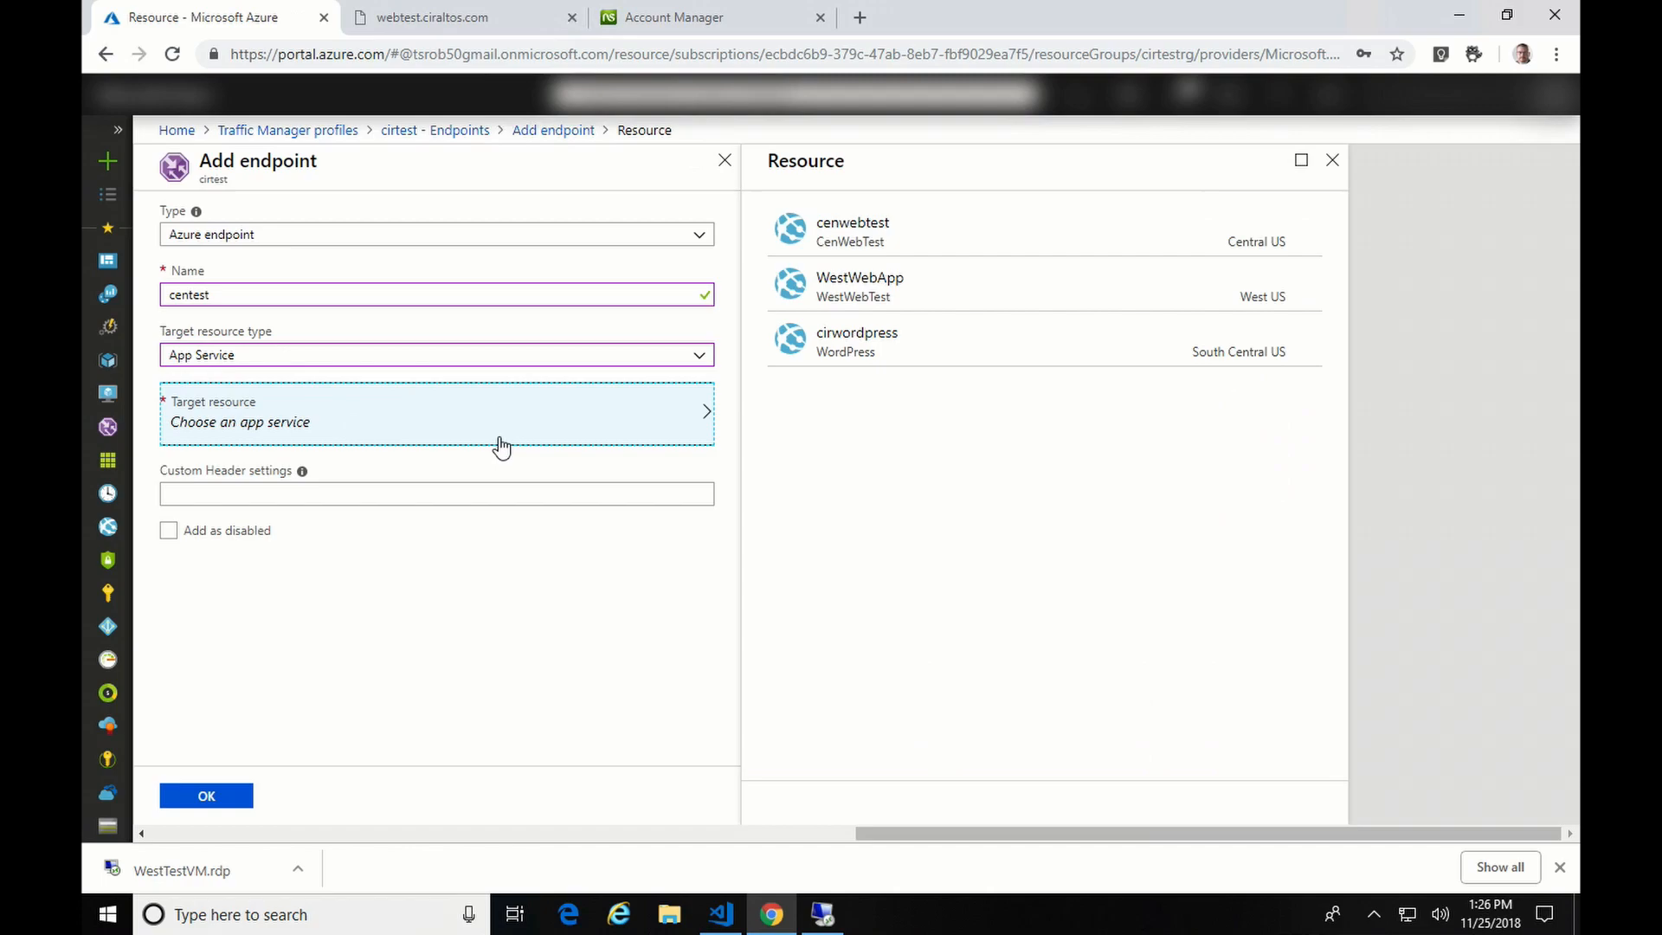
{"action": "left_click", "coordinate": [833, 246]}
{"action": "left_click", "coordinate": [206, 795]}
{"action": "left_click", "coordinate": [861, 210]}
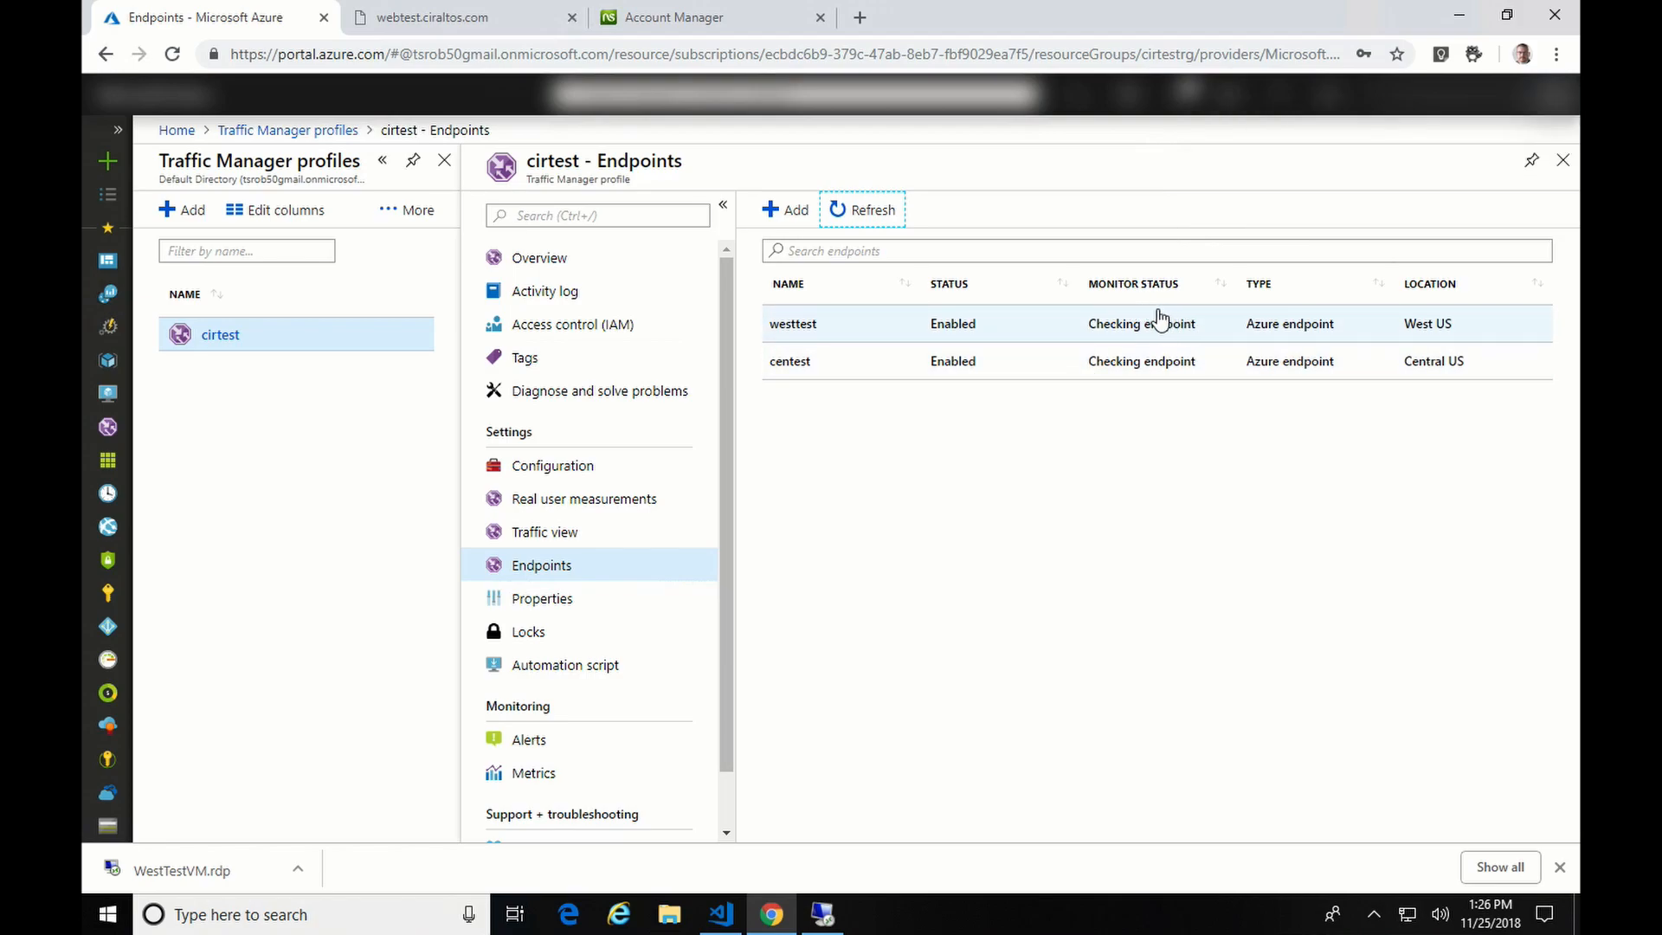
{"action": "left_click", "coordinate": [873, 210]}
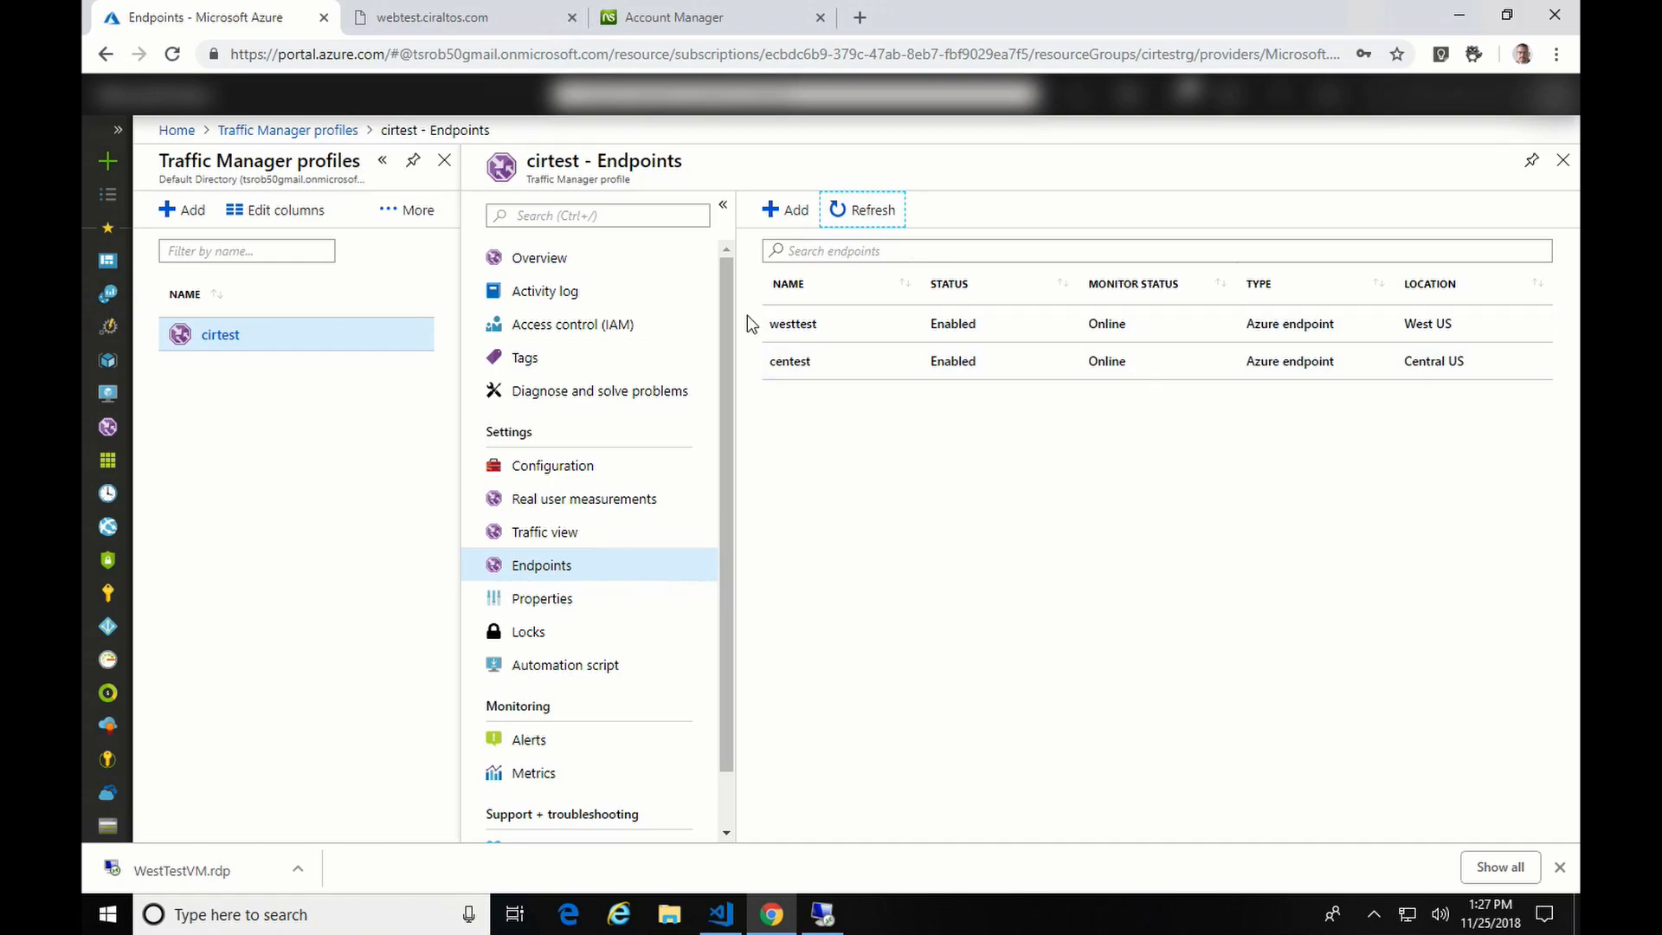
- Reload webtest.ciraltos.com in Chrome to confirm the Central App Service, then switch to the remote VM
{"action": "left_click", "coordinate": [481, 26]}
{"action": "left_click", "coordinate": [477, 53]}
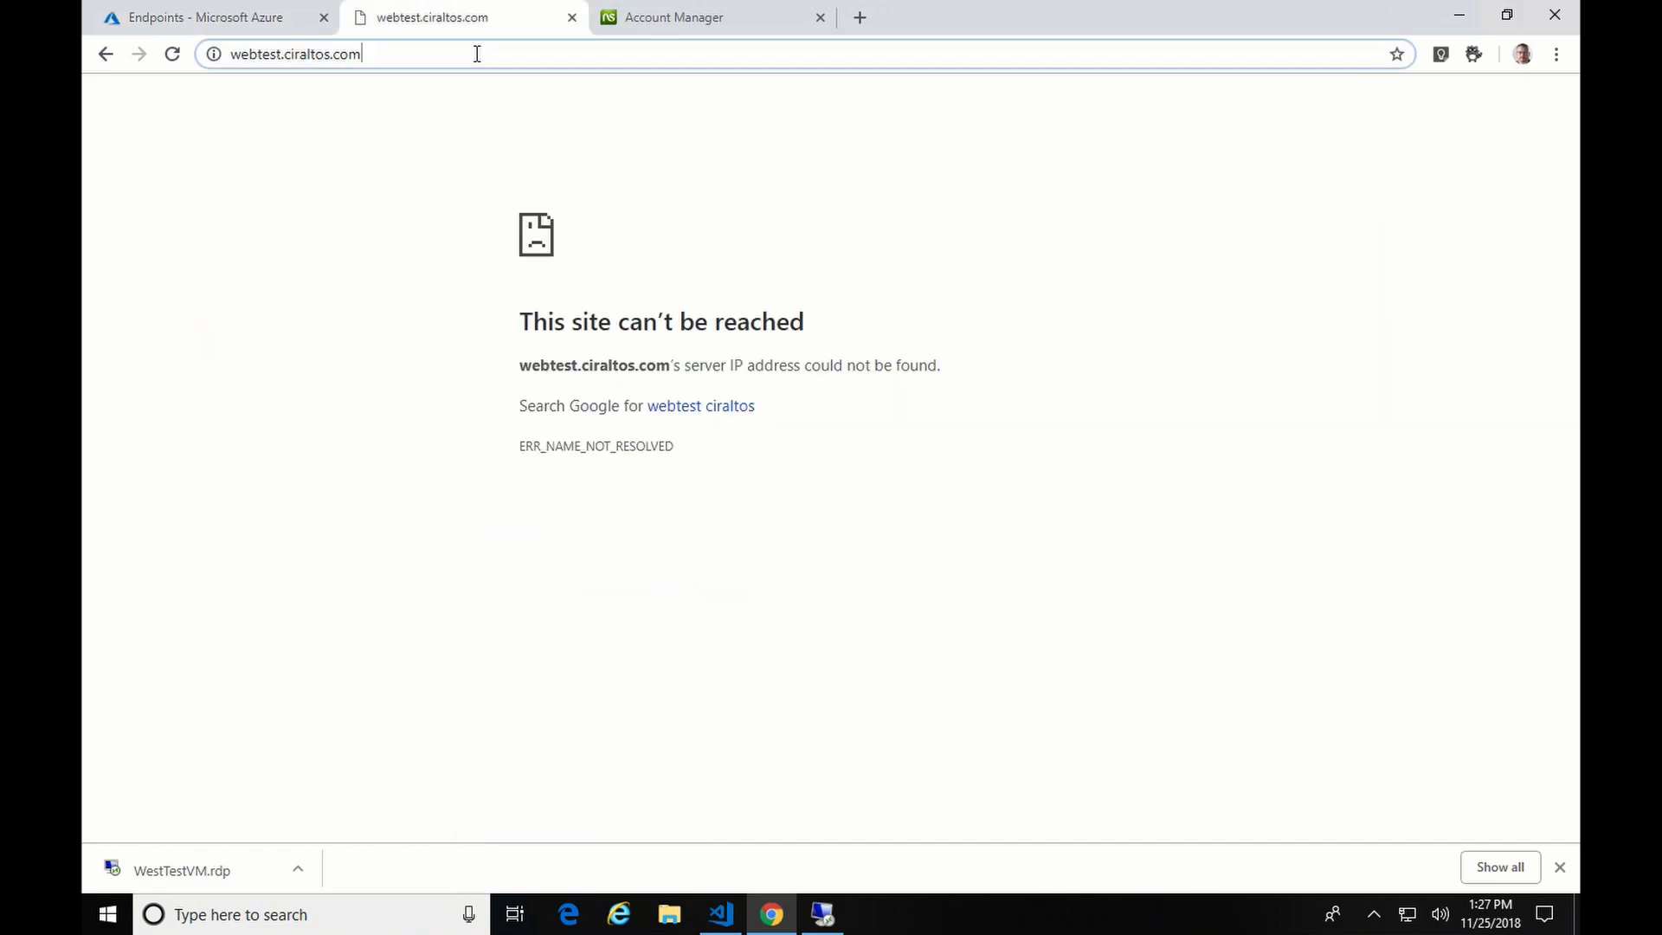
{"action": "key", "text": "Return"}
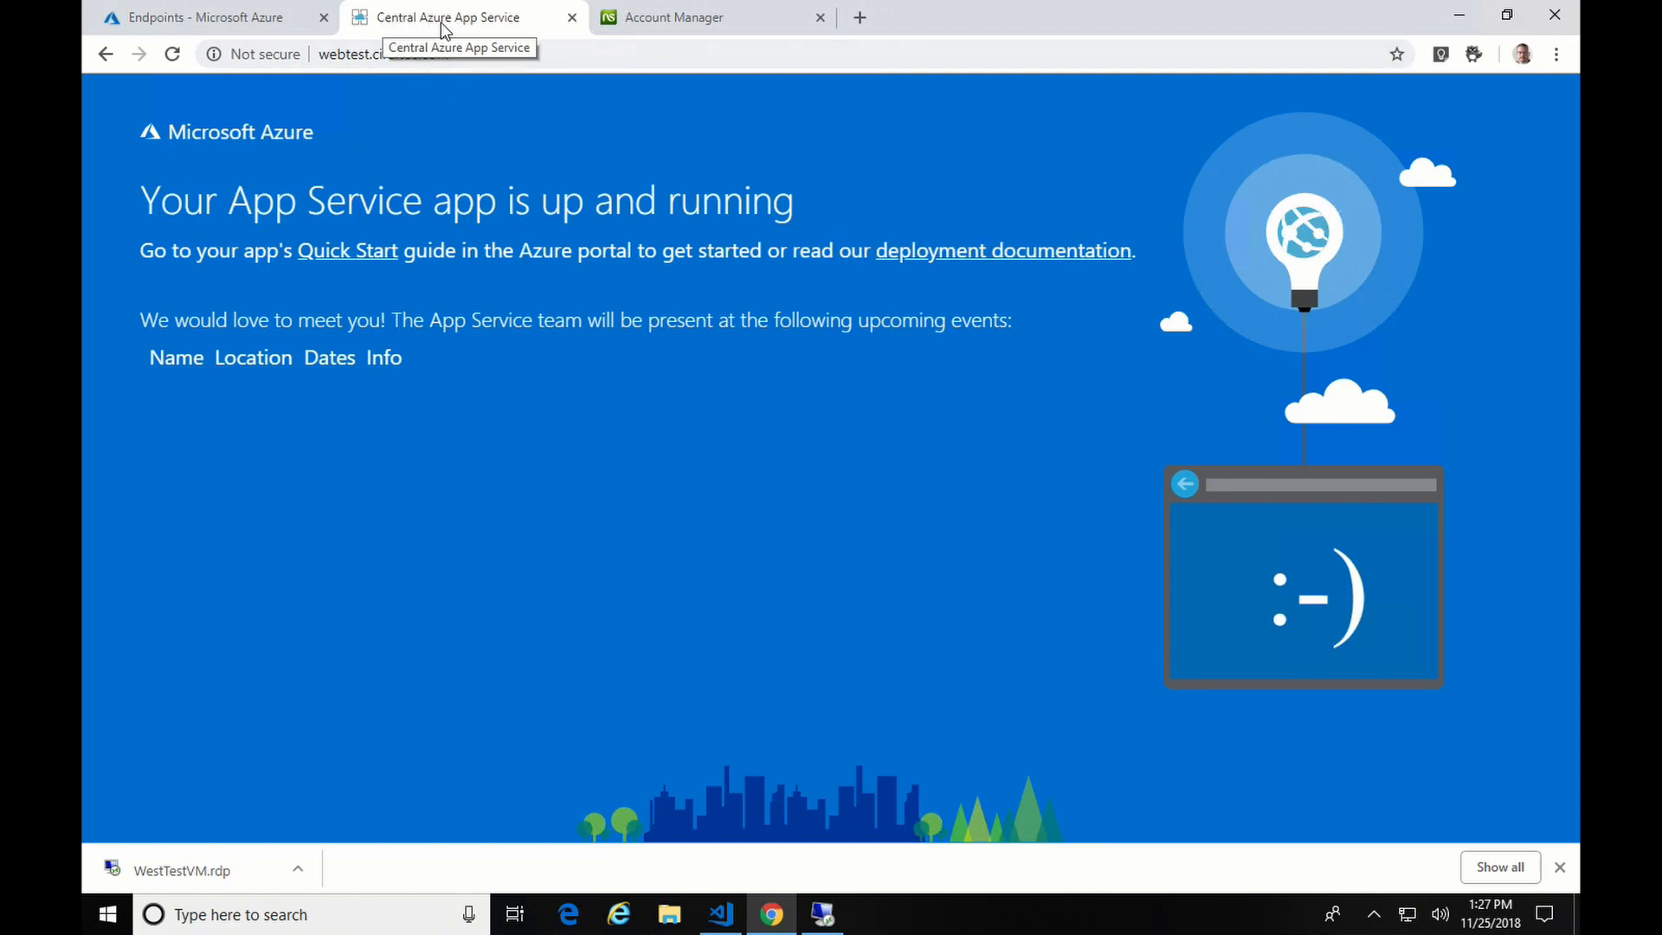
{"action": "left_click", "coordinate": [829, 910]}
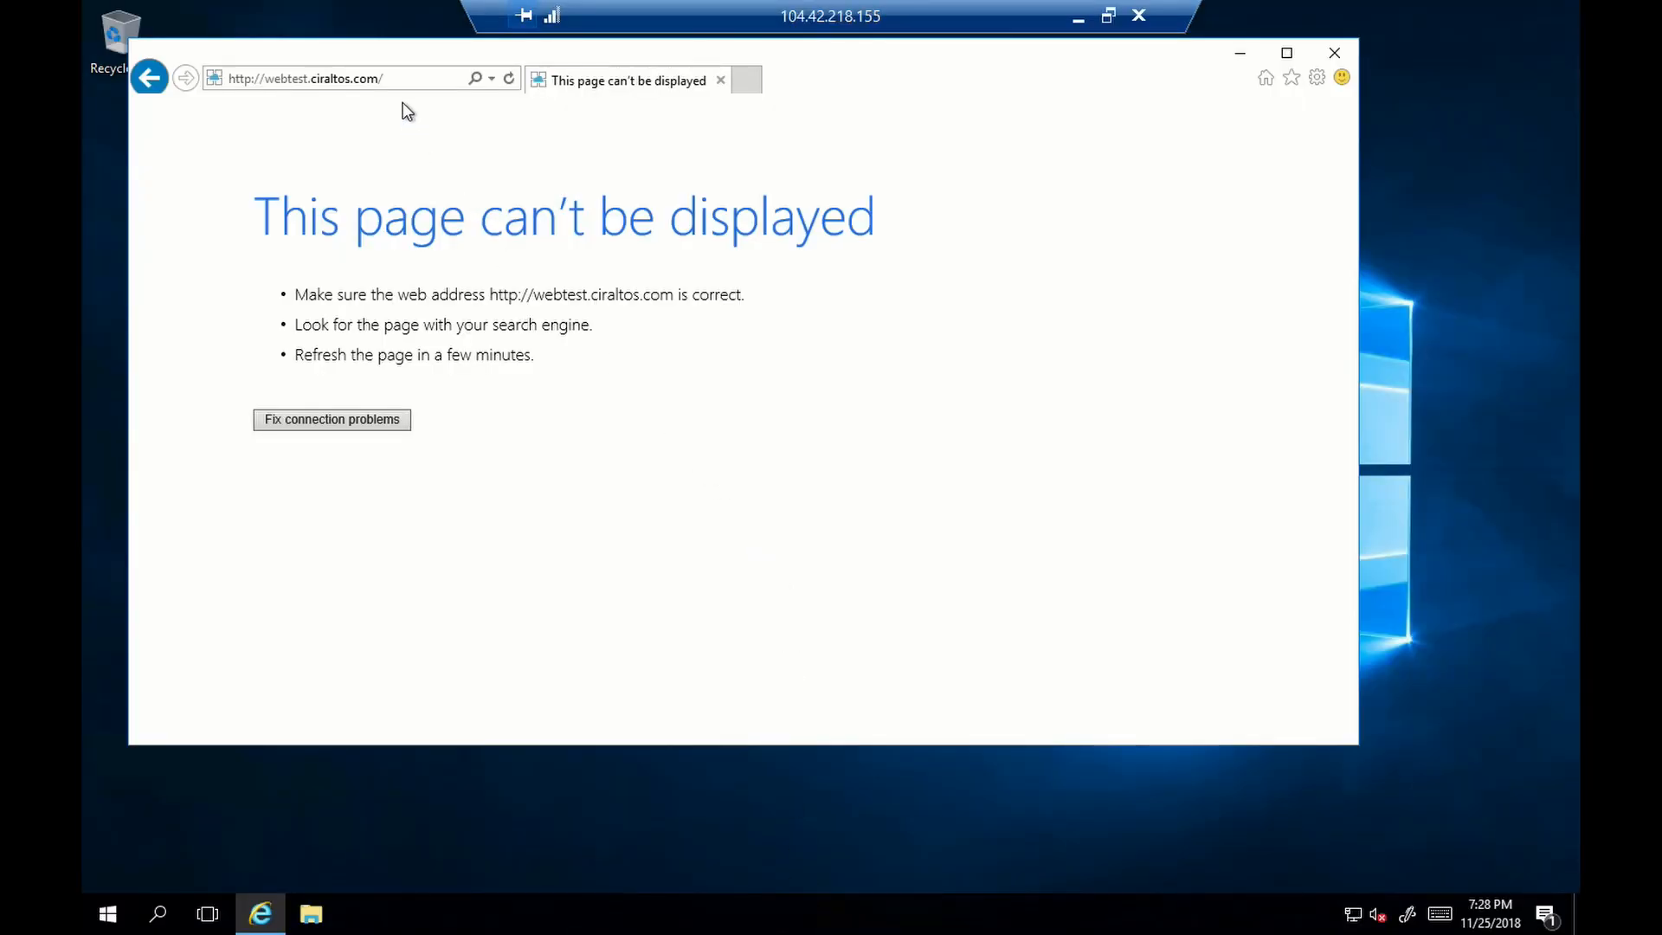
- Reload webtest.ciraltos.com in the VM's Internet Explorer to get the West page, then return to local Chrome
{"action": "left_click", "coordinate": [508, 78]}
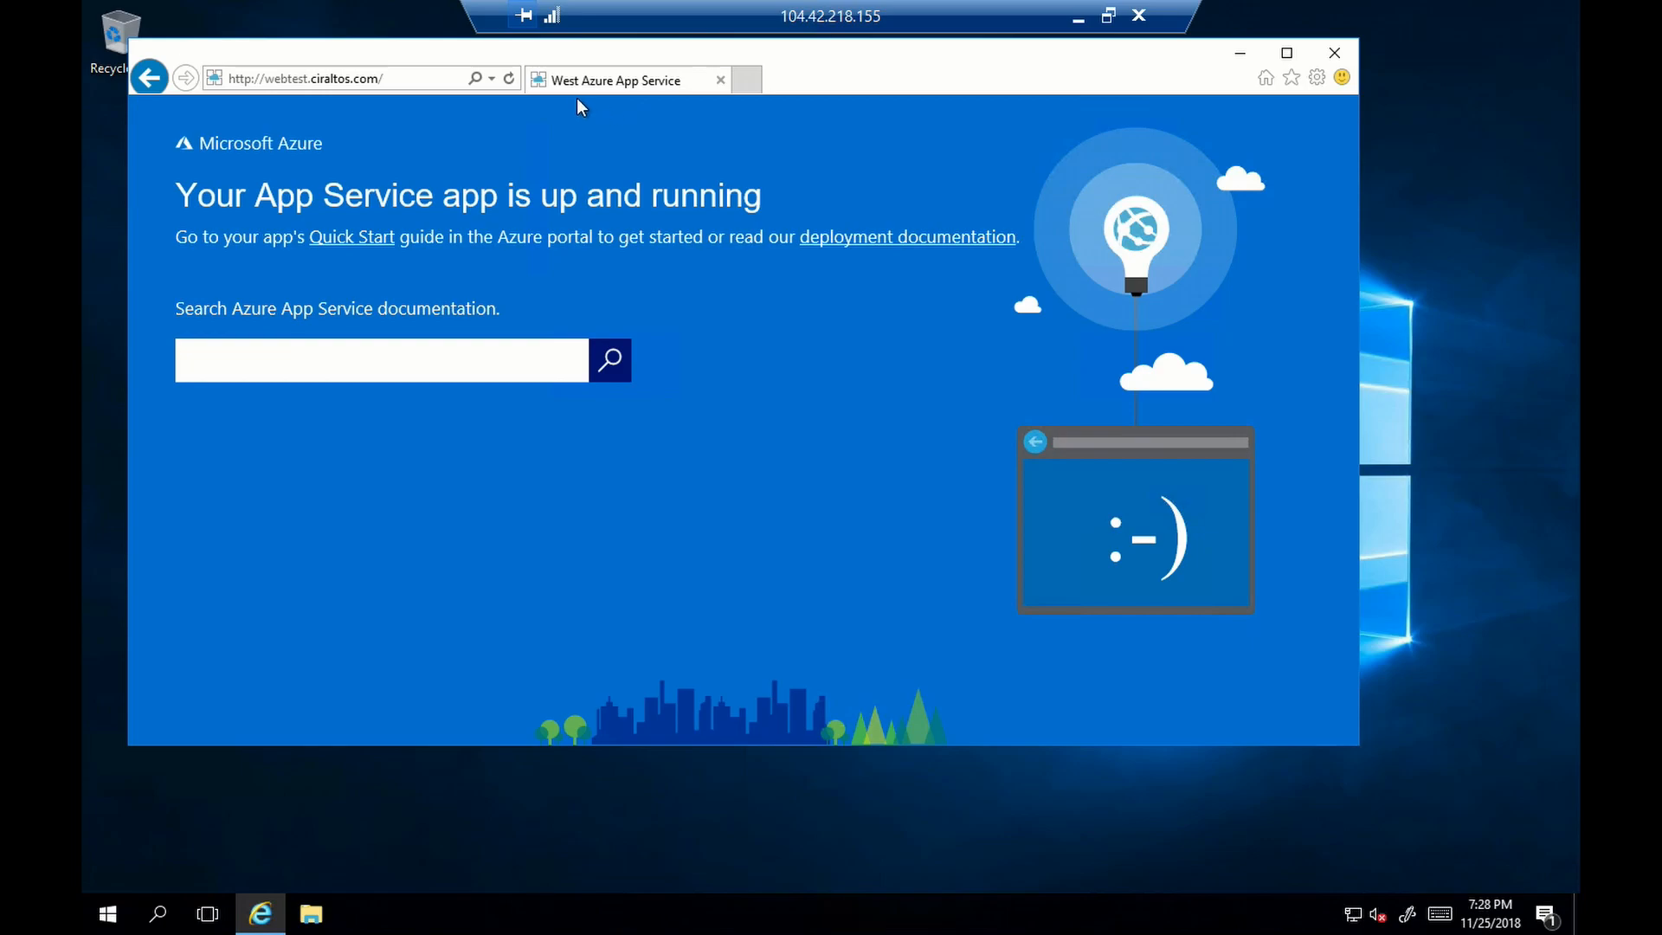
{"action": "left_click", "coordinate": [1078, 17]}
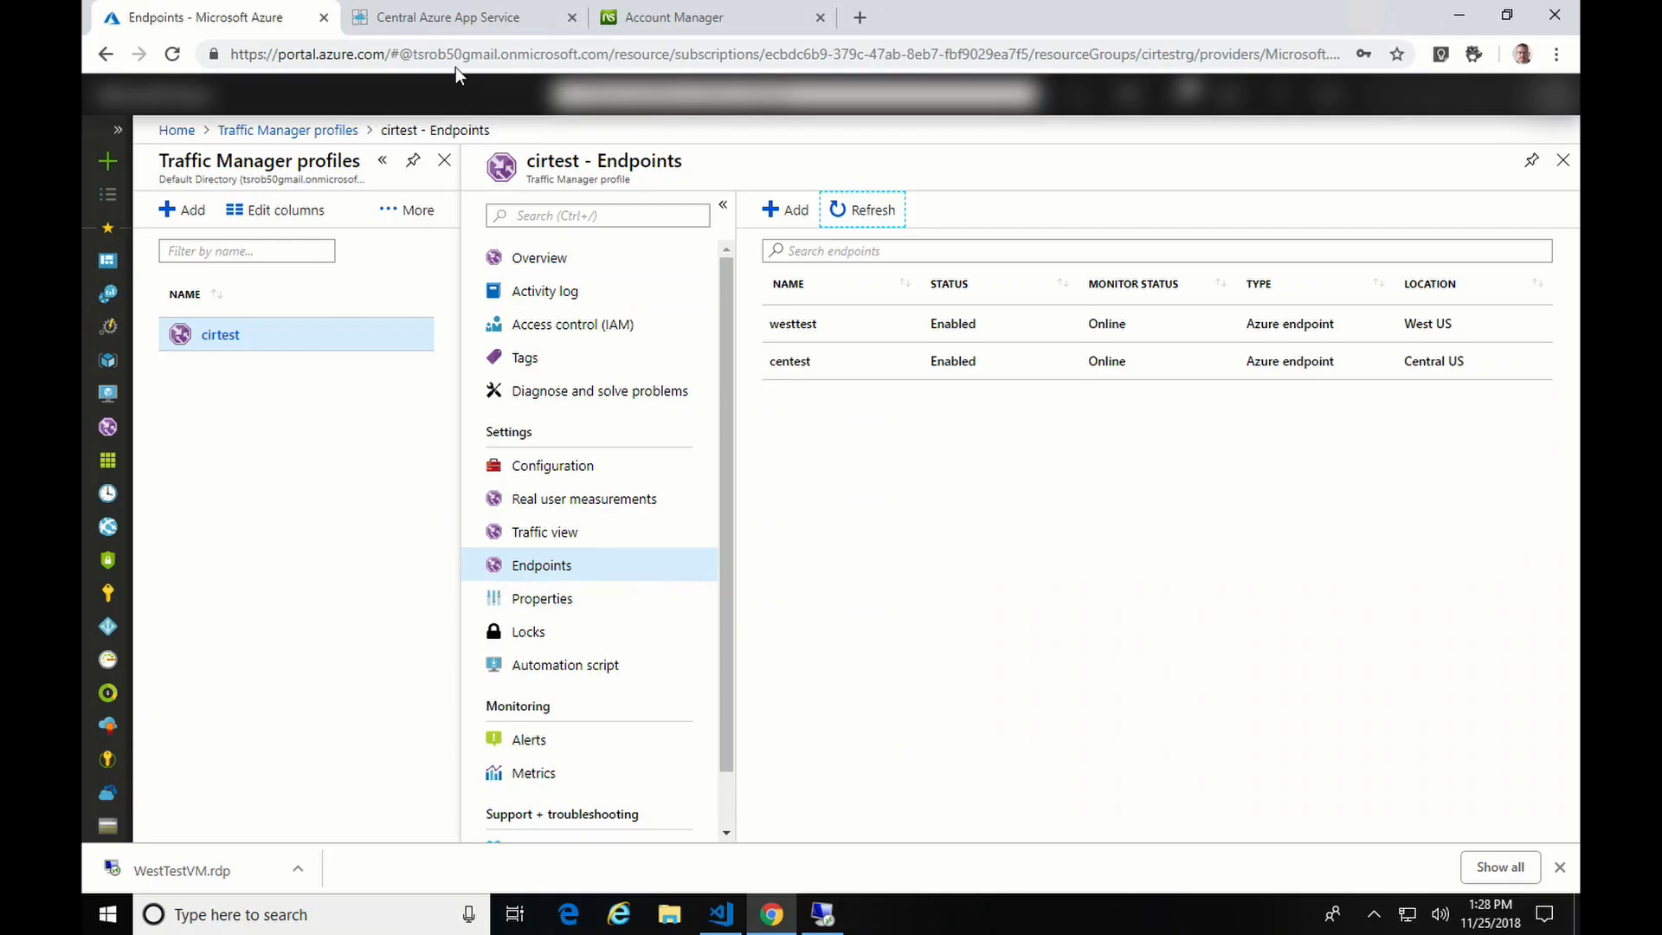
- Load webtest.ciraltos.com/test/test.html in the Central App Service tab
{"action": "left_click", "coordinate": [456, 19]}
{"action": "left_click", "coordinate": [511, 57]}
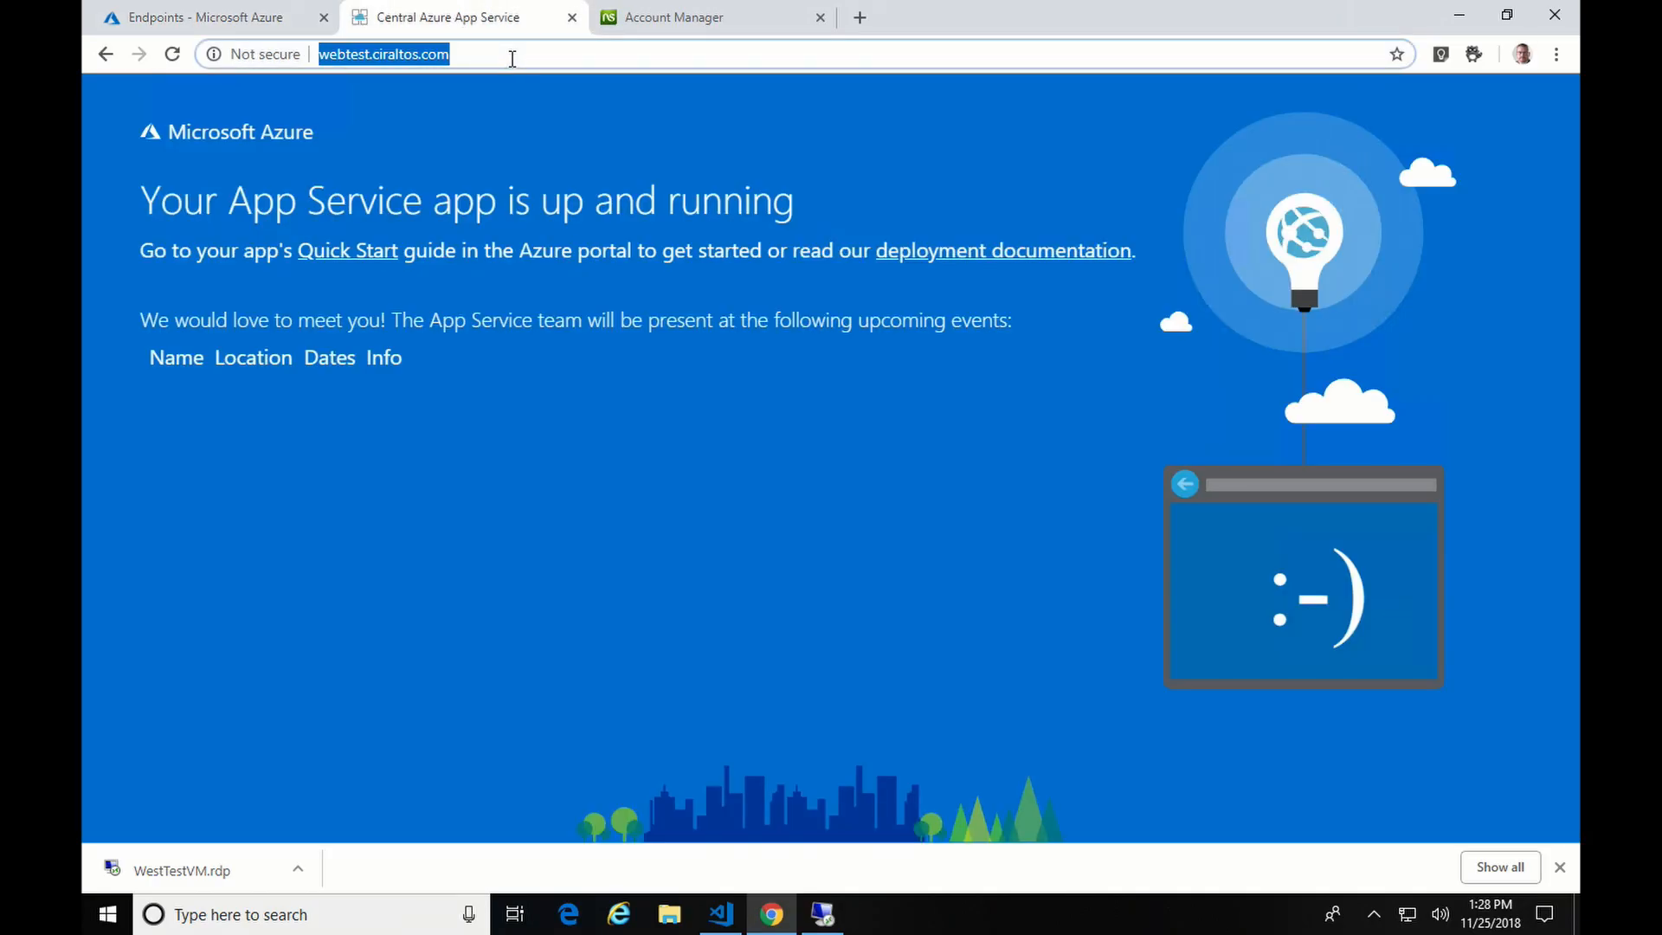
{"action": "left_click", "coordinate": [512, 57]}
{"action": "type", "text": "/te"}
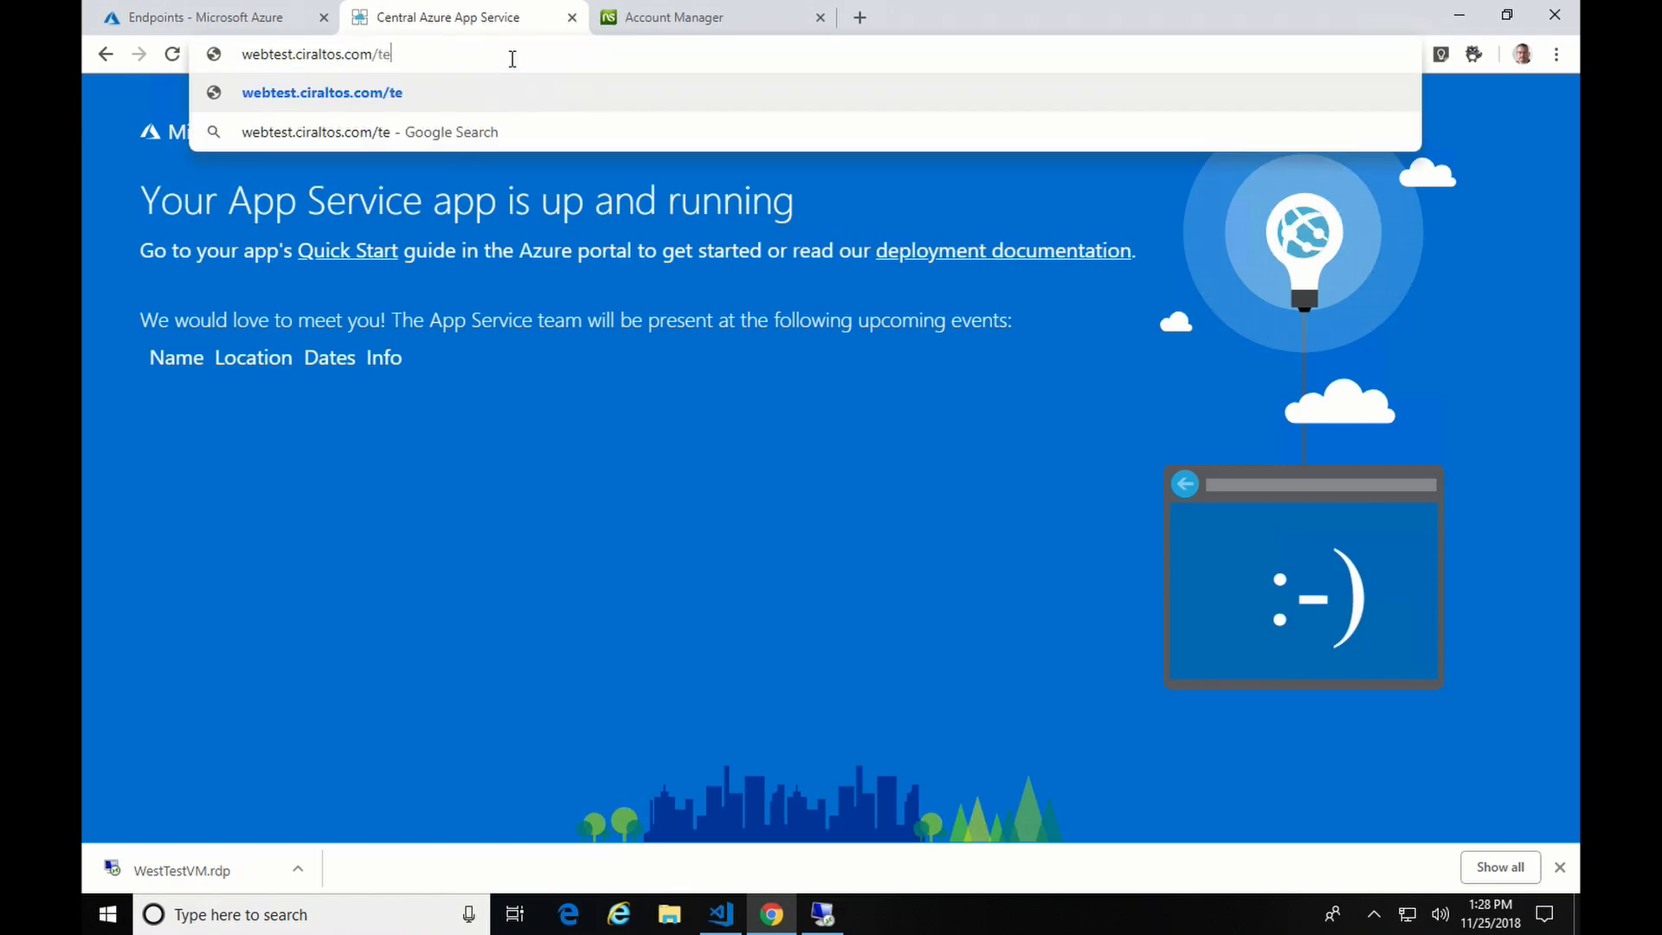
{"action": "type", "text": "st/test"}
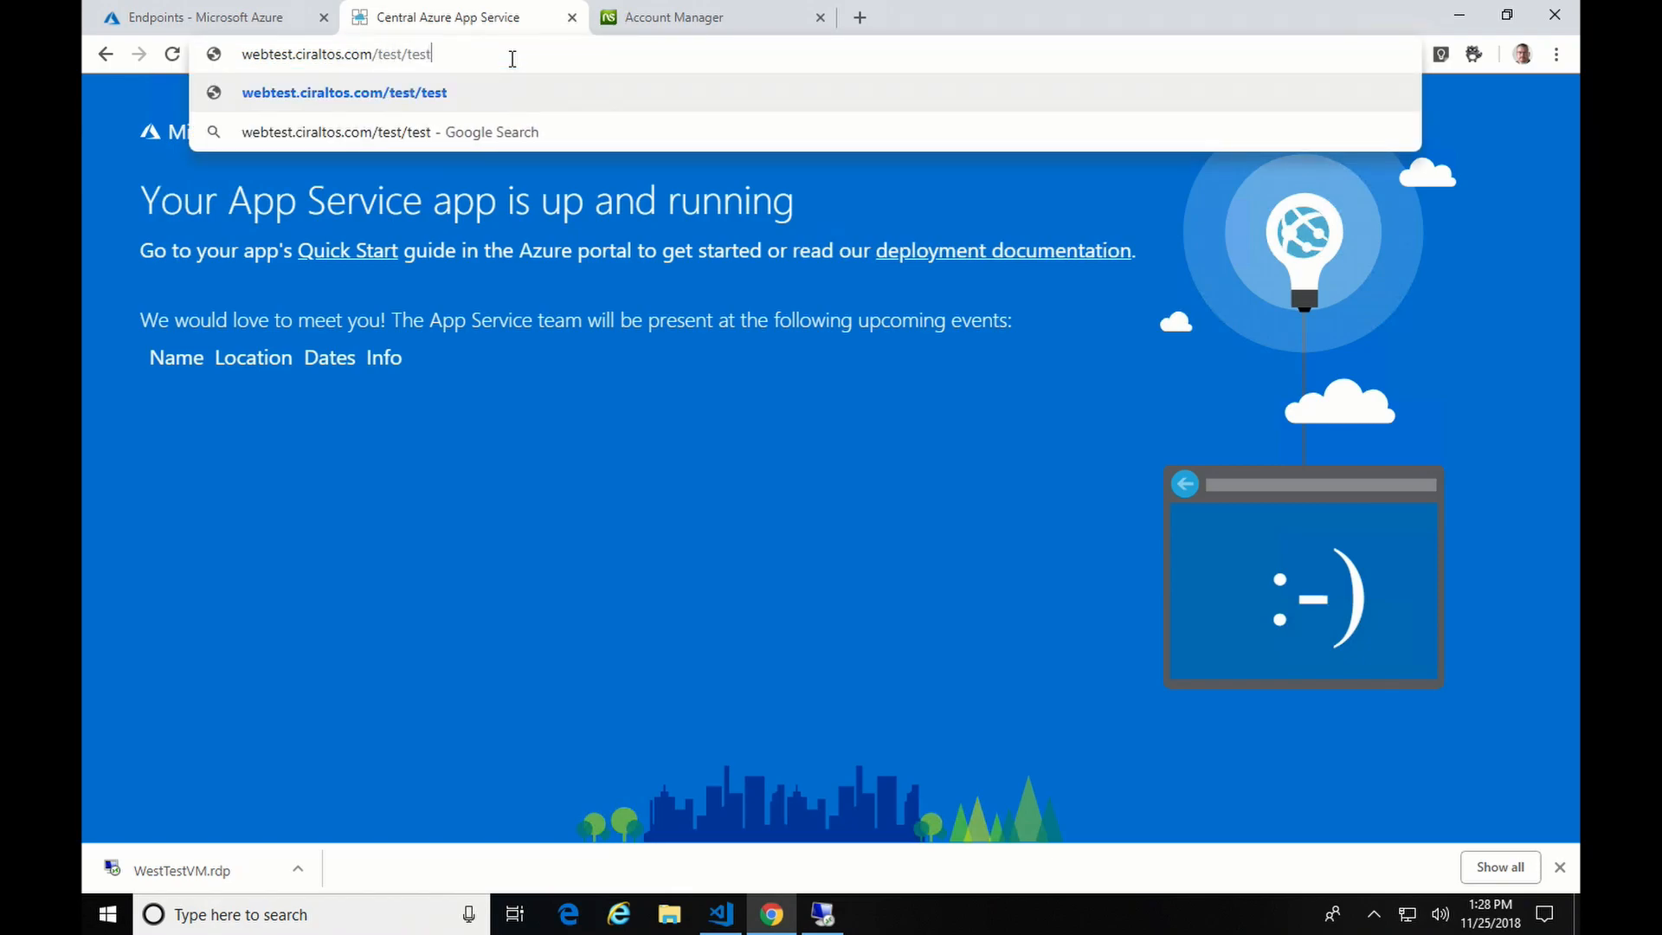
{"action": "type", "text": ".html"}
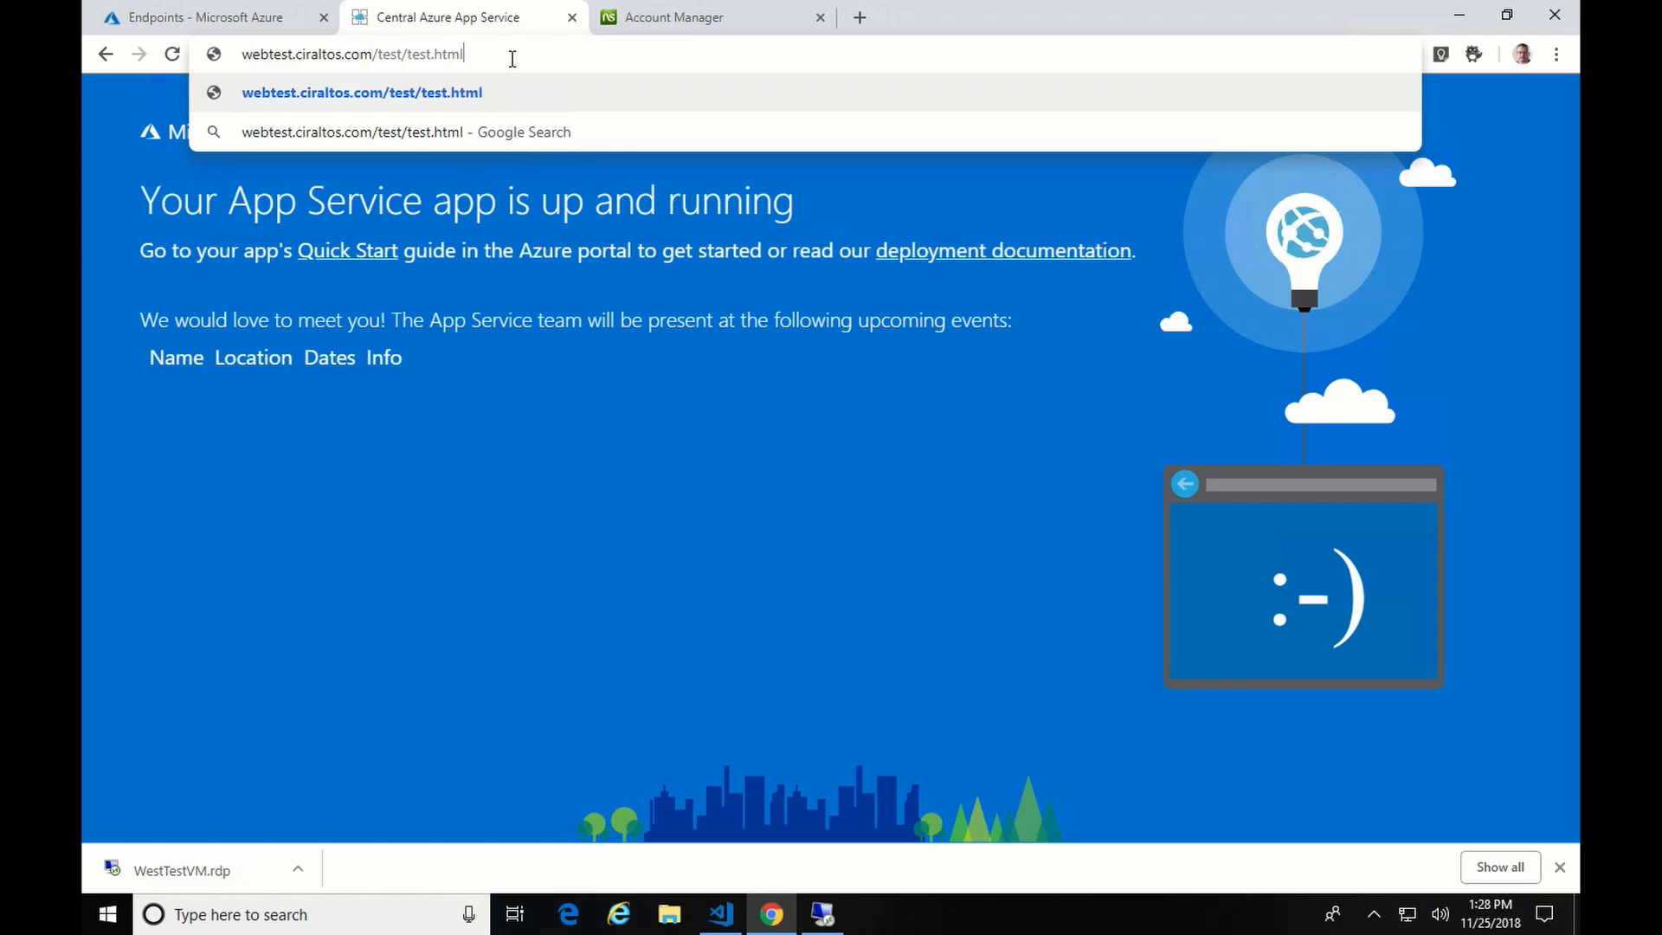
{"action": "key", "text": "Return"}
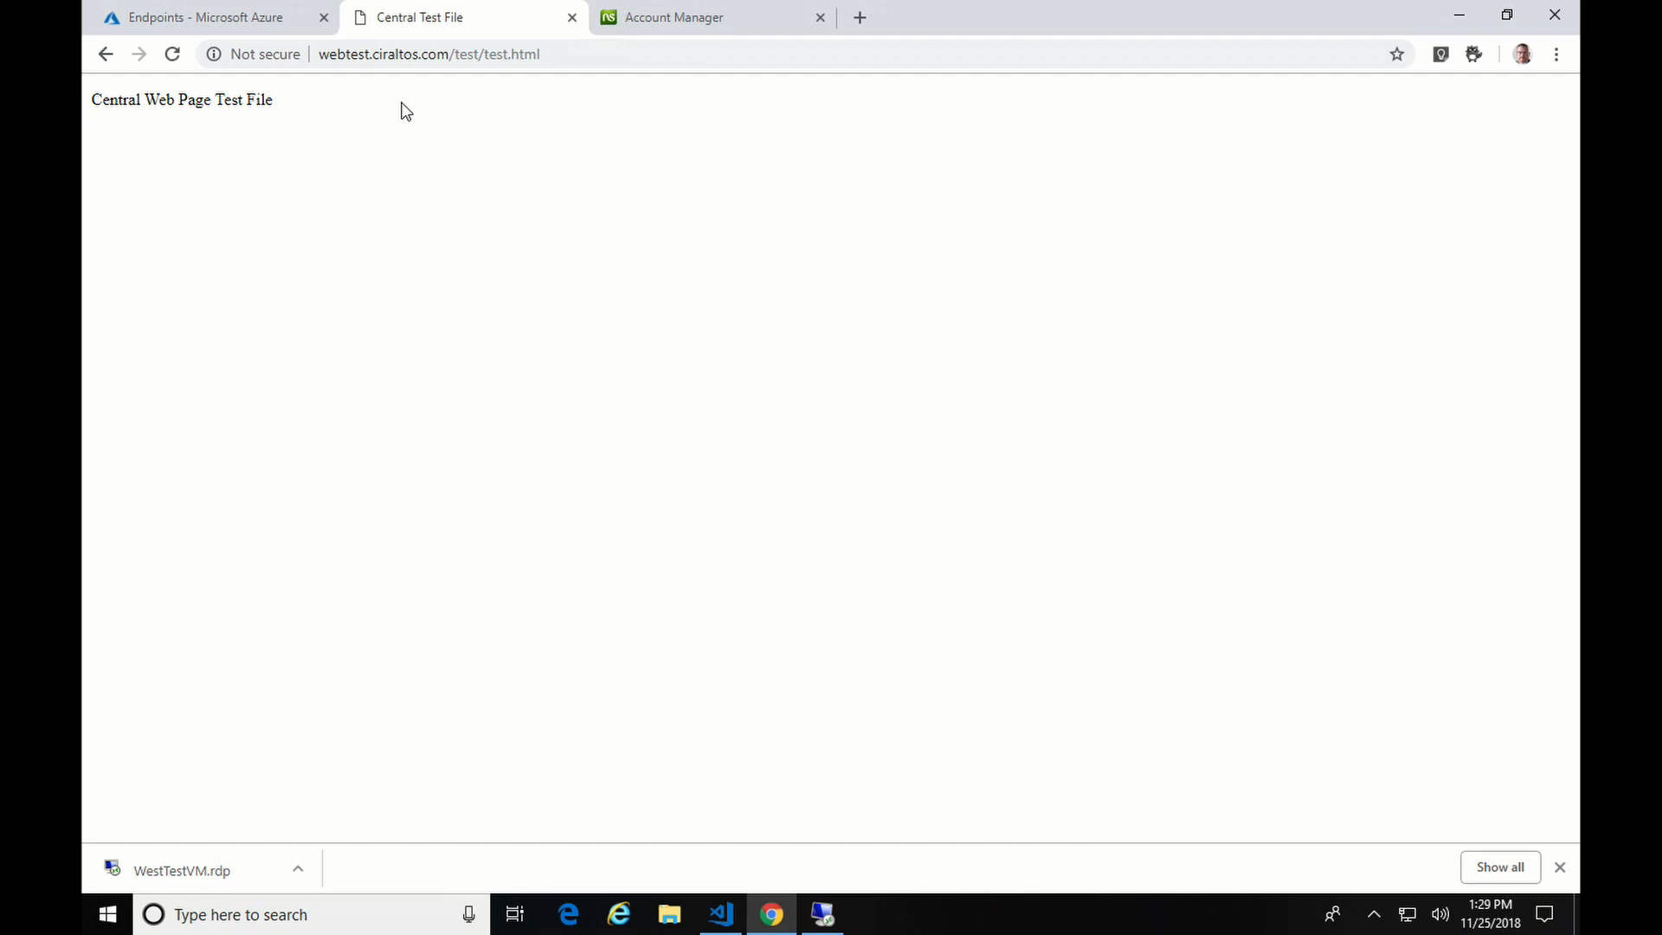
- Return to the Azure endpoints tab and open the cirtest profile's Configuration page
{"action": "left_click", "coordinate": [202, 19]}
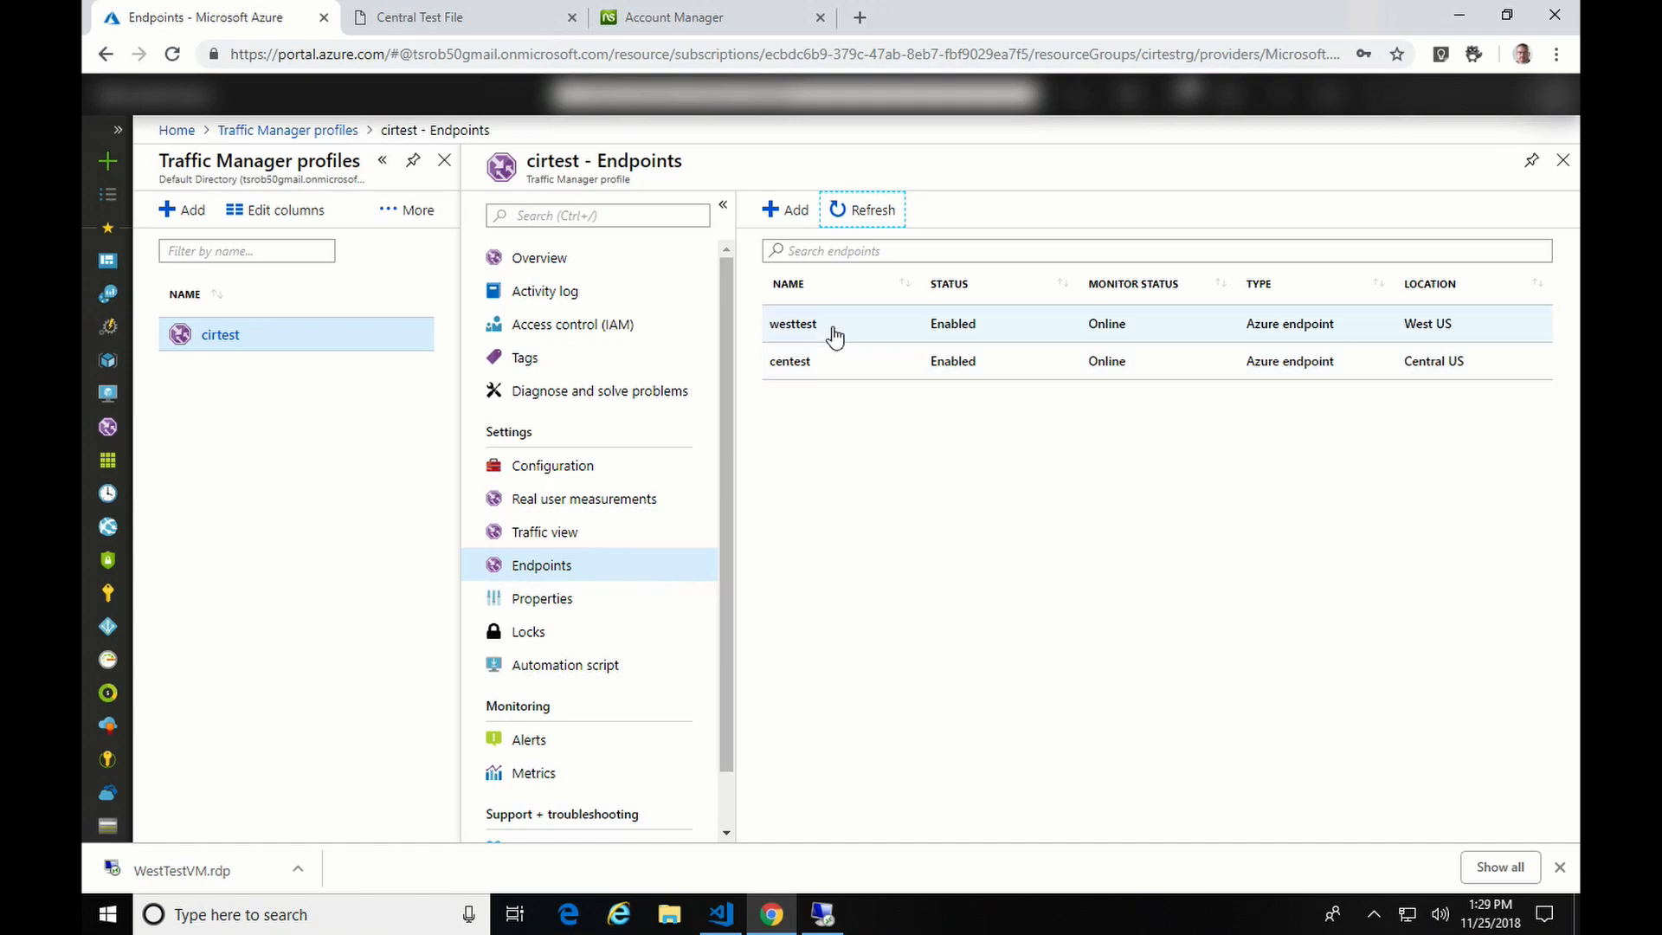
{"action": "left_click", "coordinate": [445, 14]}
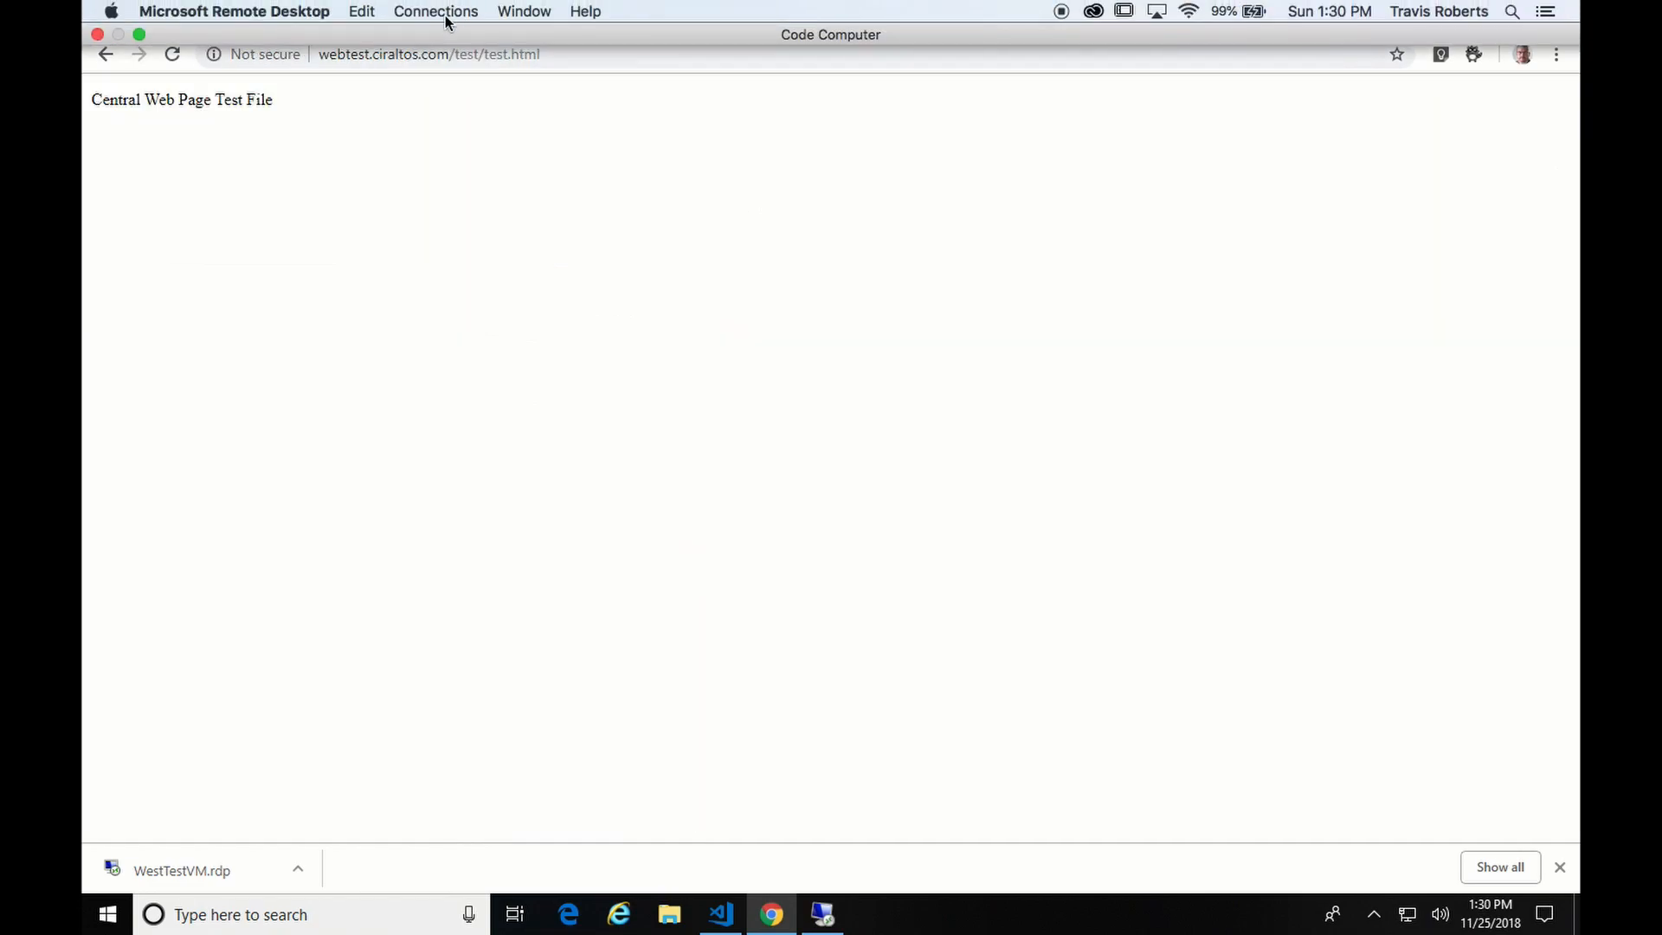
{"action": "left_click", "coordinate": [172, 9]}
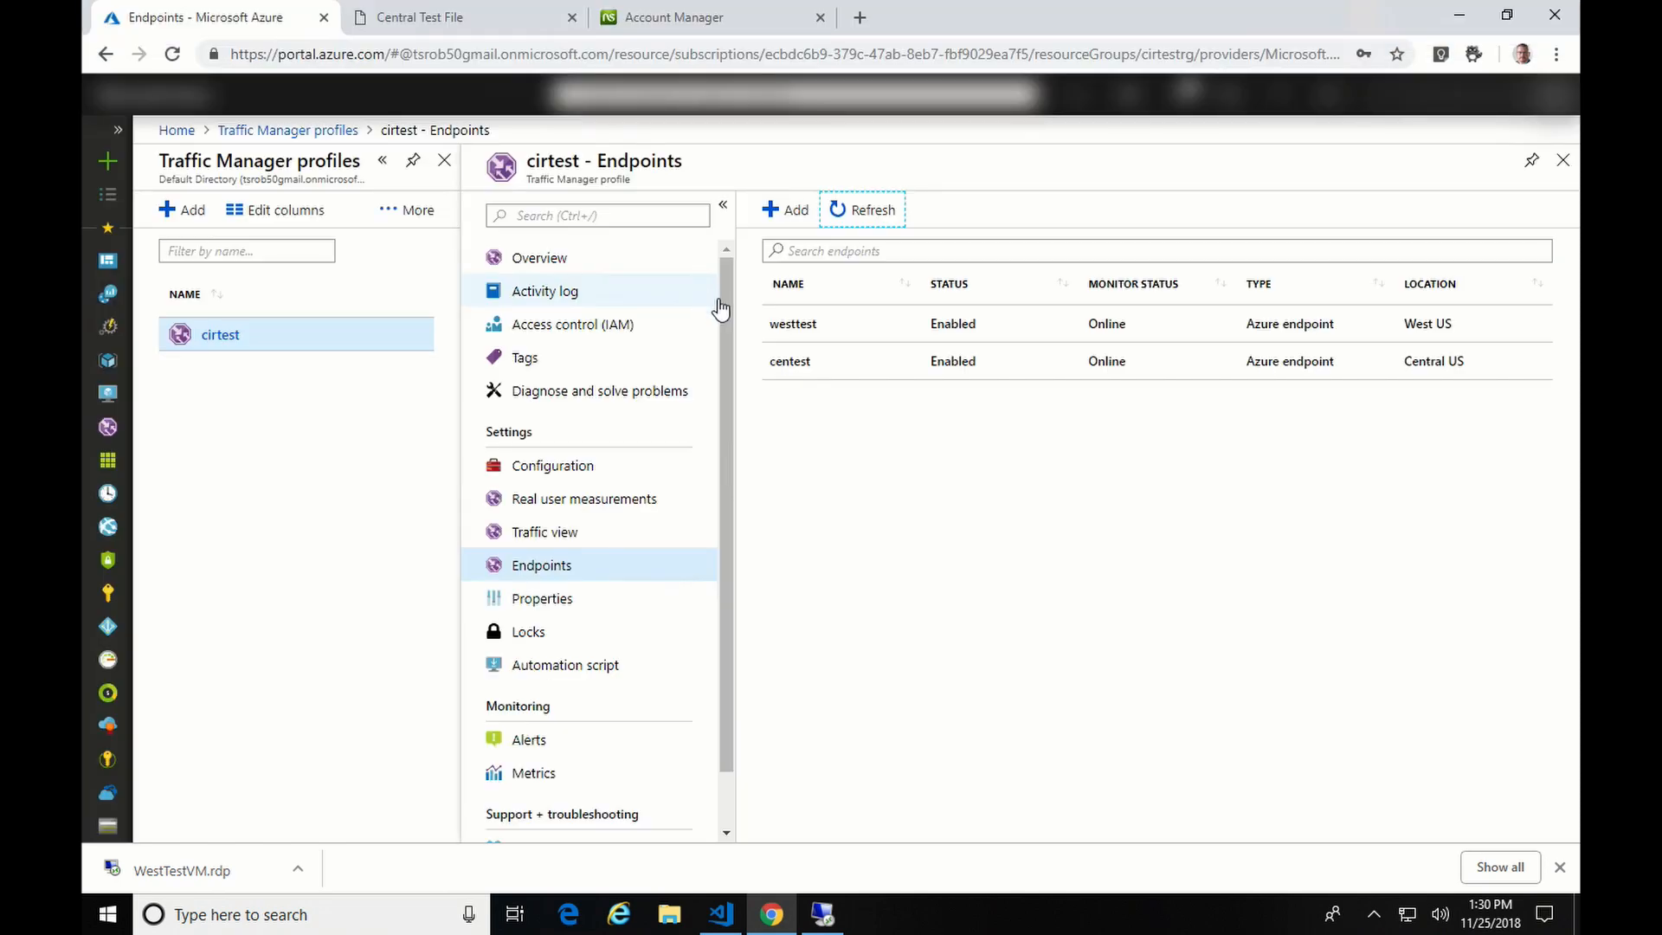
{"action": "left_click", "coordinate": [582, 467]}
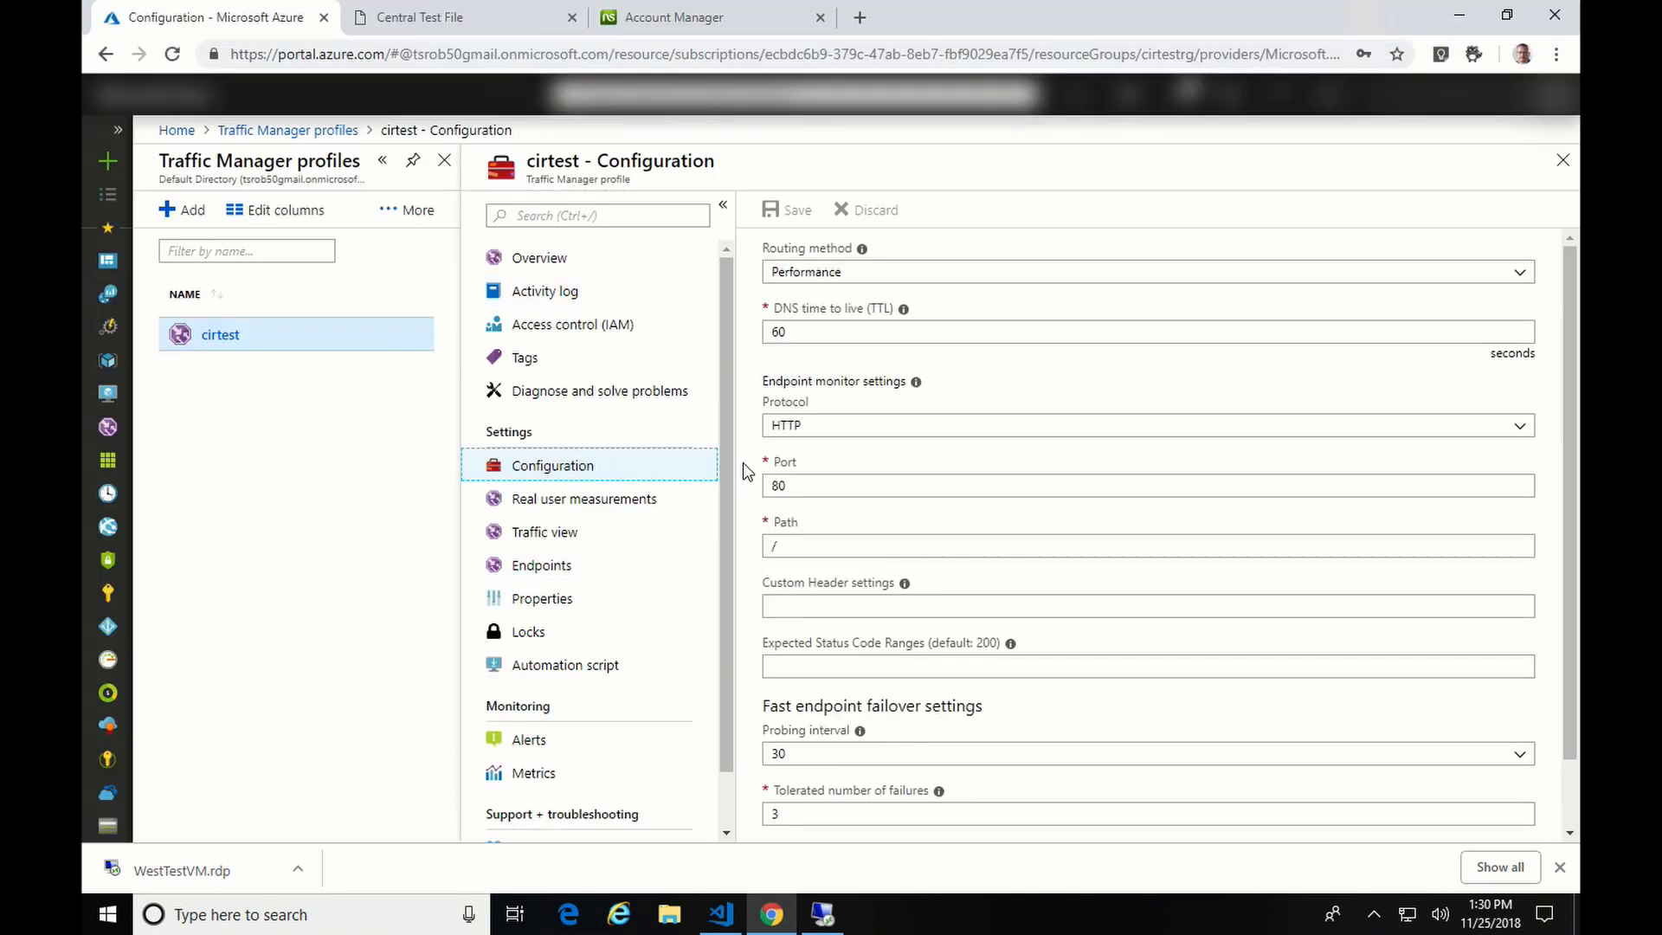
- Change the cirtest routing method from Performance to Priority
{"action": "left_click", "coordinate": [1520, 272]}
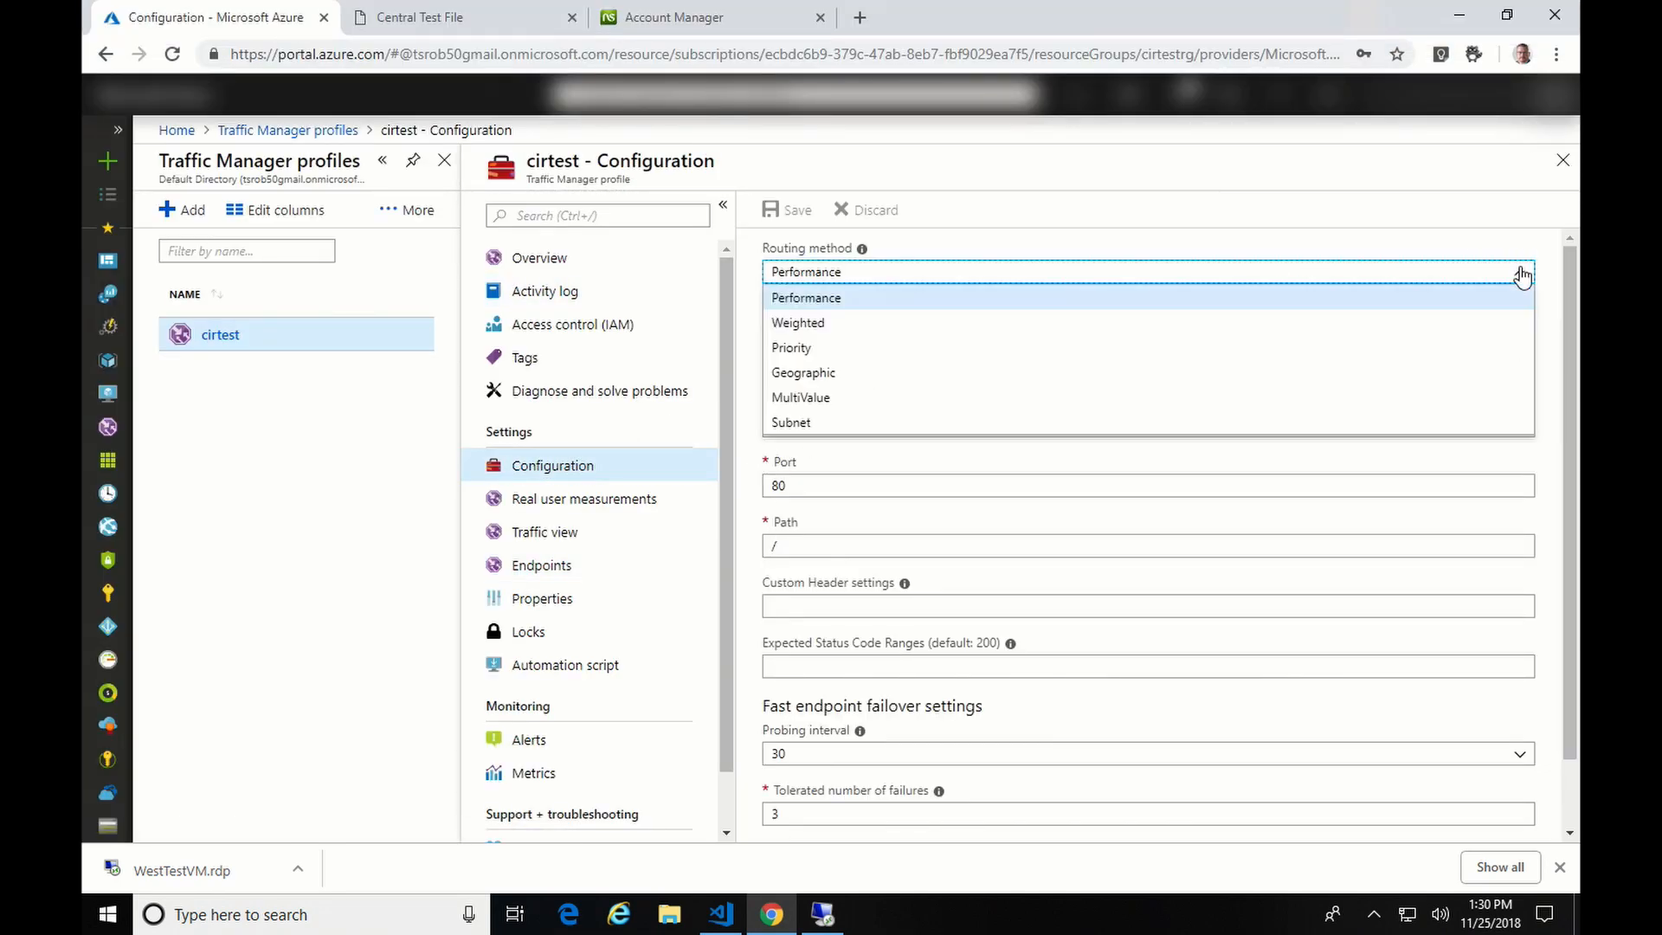
{"action": "left_click", "coordinate": [879, 348]}
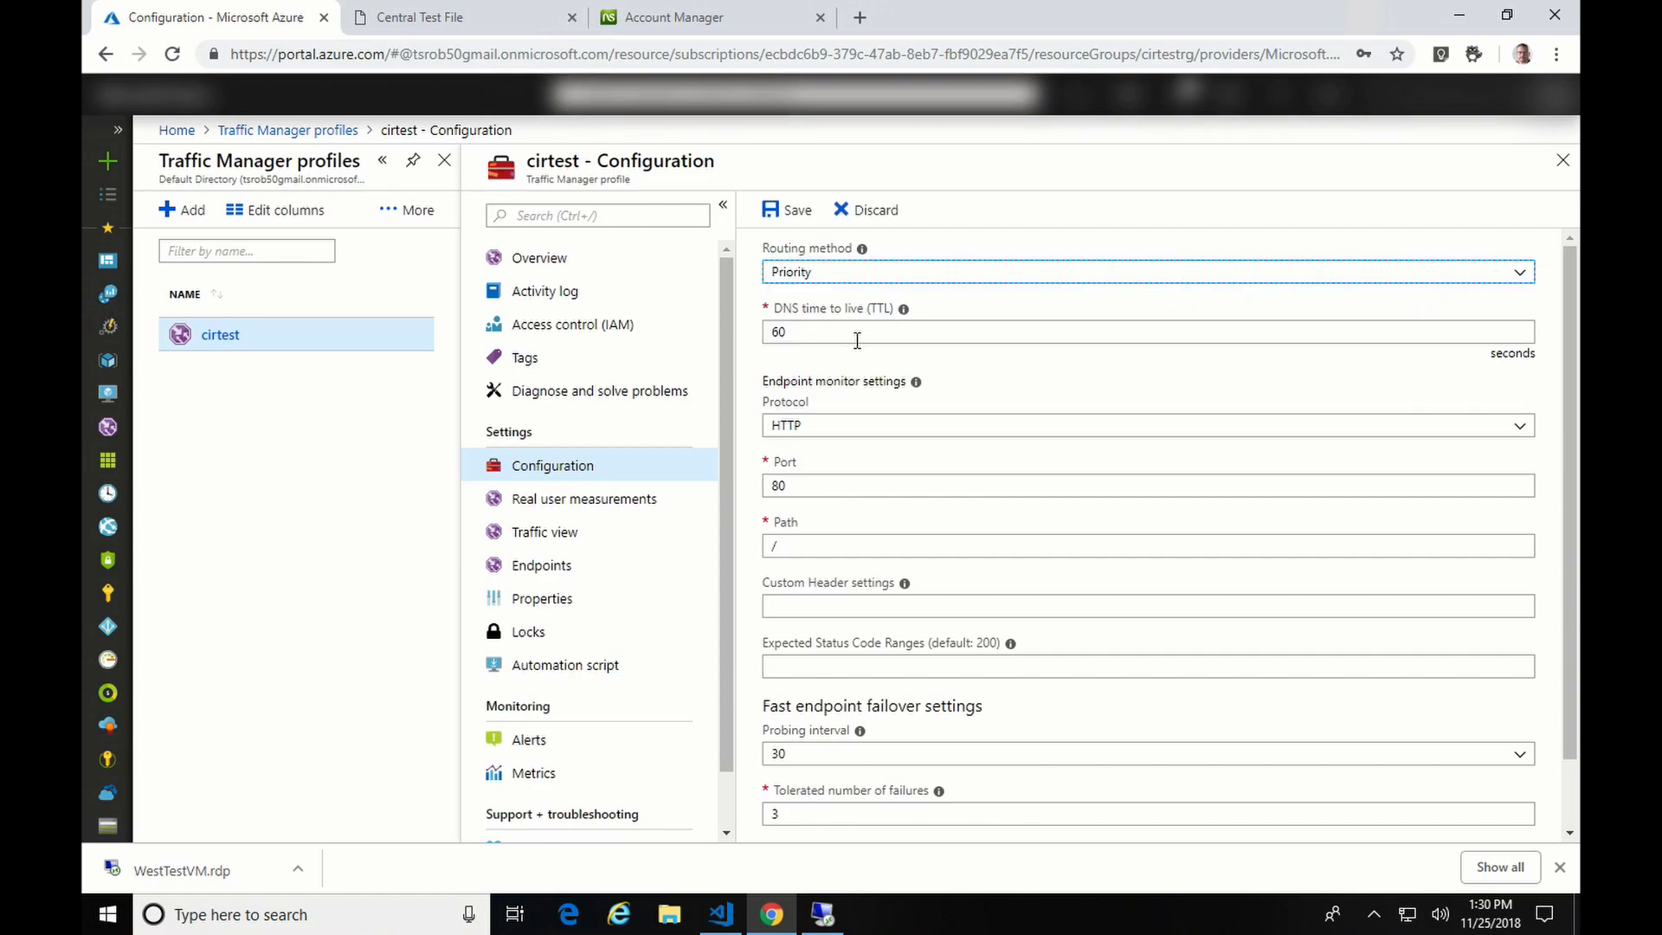
{"action": "left_click_drag", "start_coordinate": [1572, 359], "coordinate": [1575, 378]}
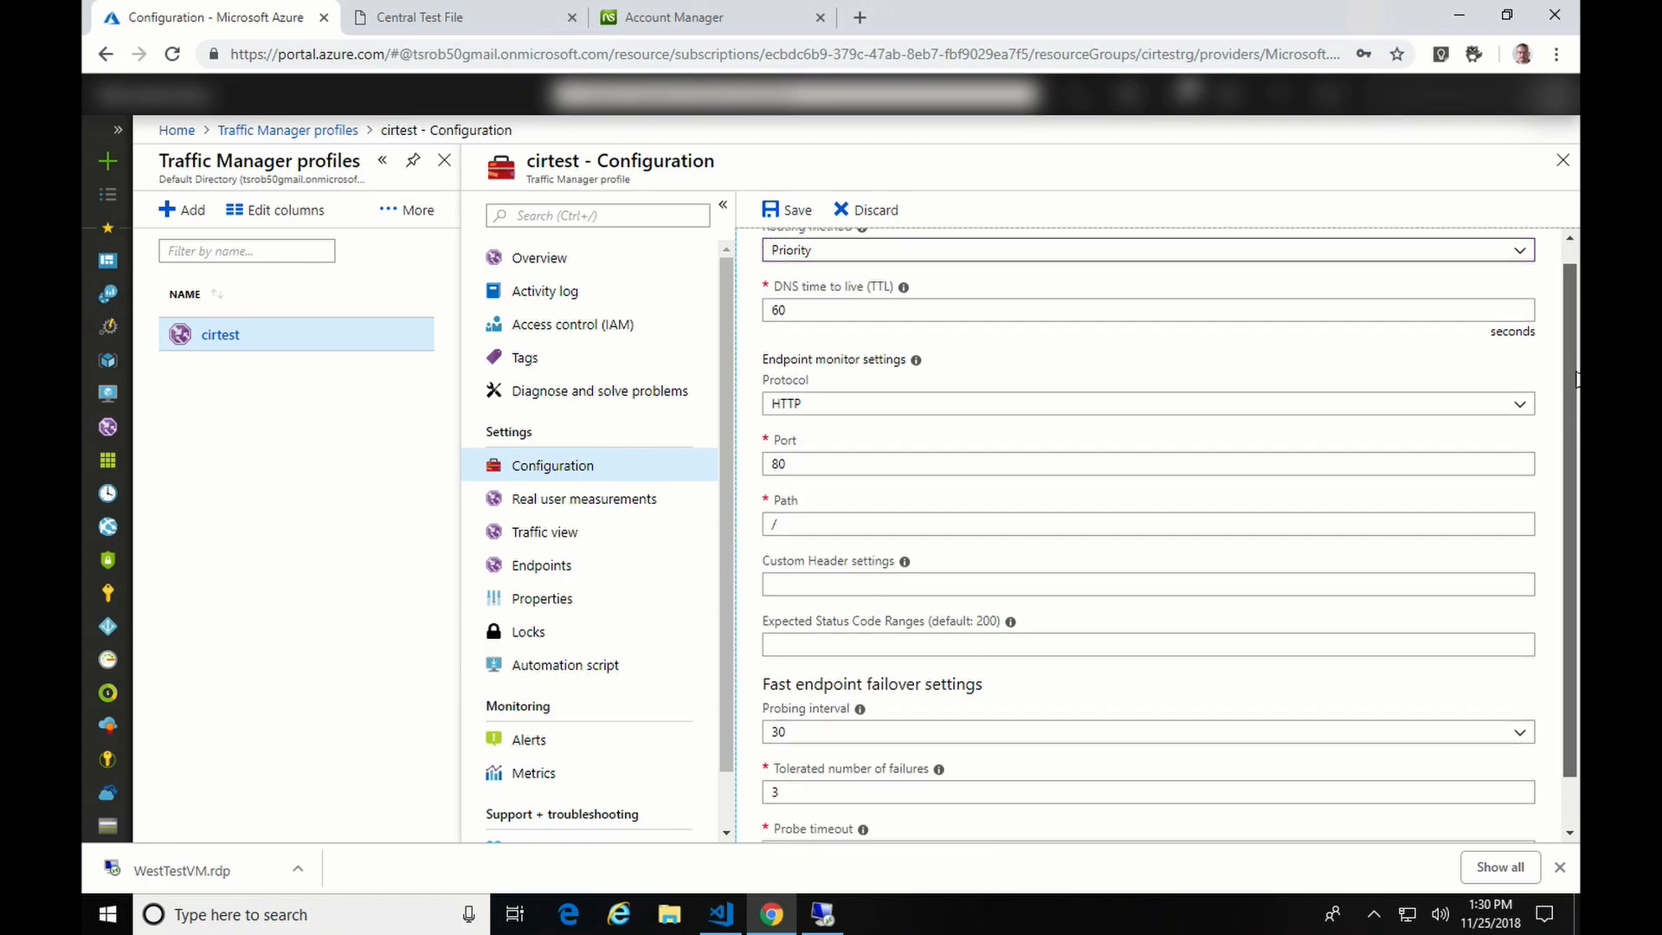
{"action": "scroll", "coordinate": [1575, 378], "scroll_direction": "down", "scroll_amount": 1}
- Keep HTTP probing, set path /test/test.html and header host:webtest.ciraltos.com, then save
{"action": "left_click", "coordinate": [846, 357]}
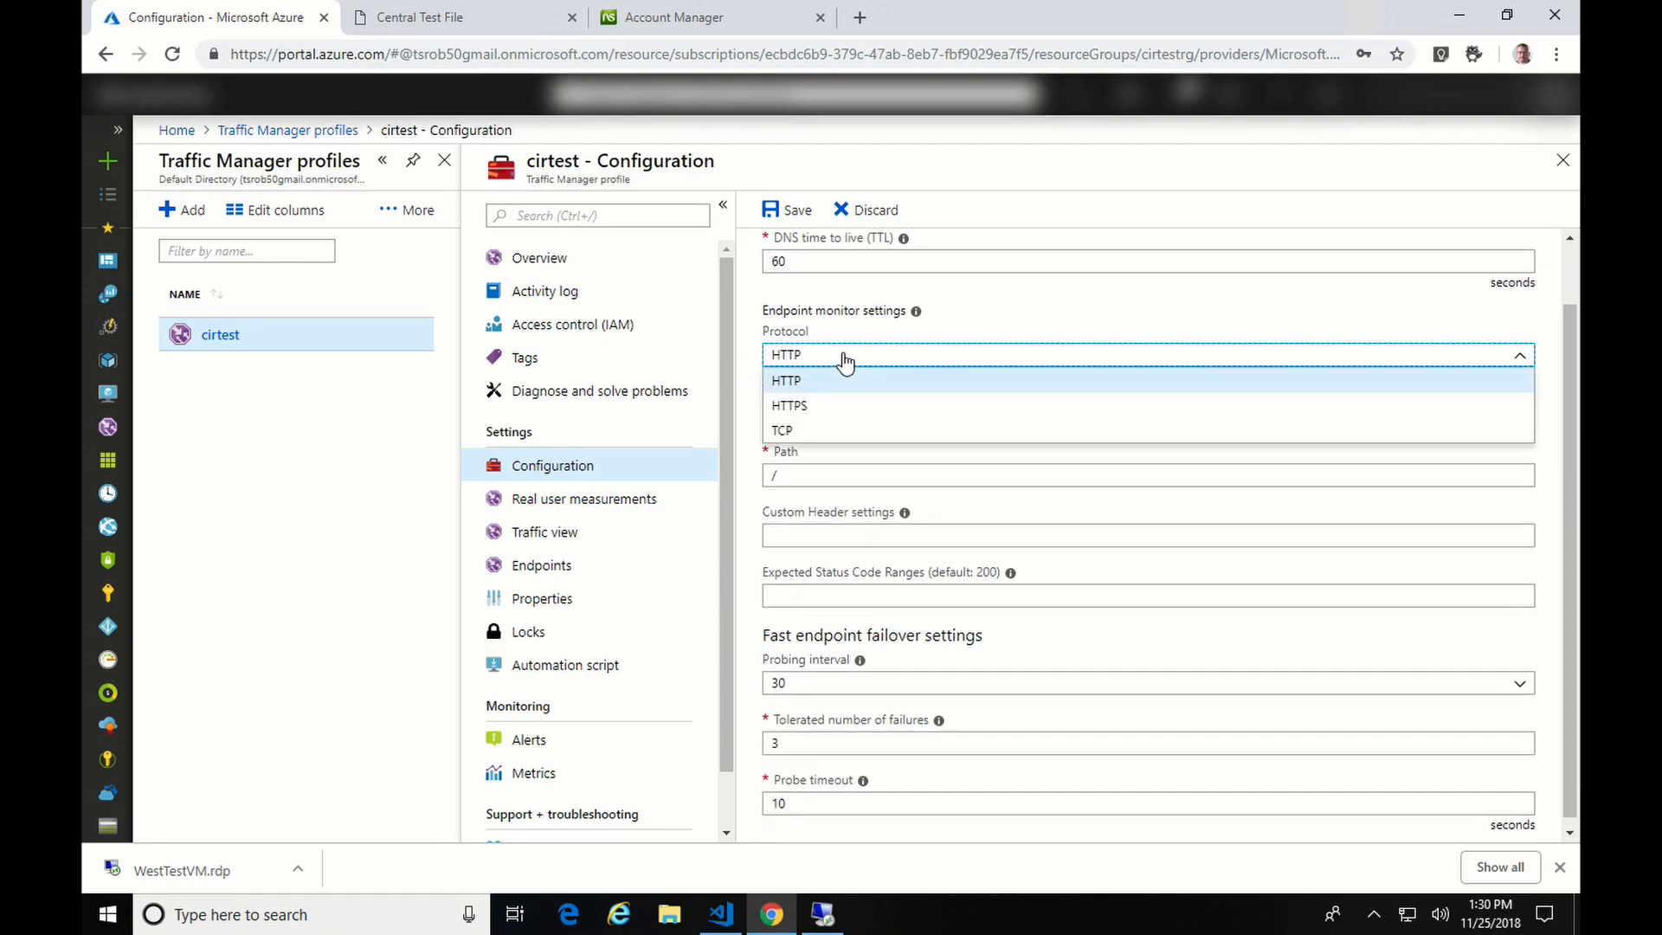
{"action": "left_click", "coordinate": [845, 357]}
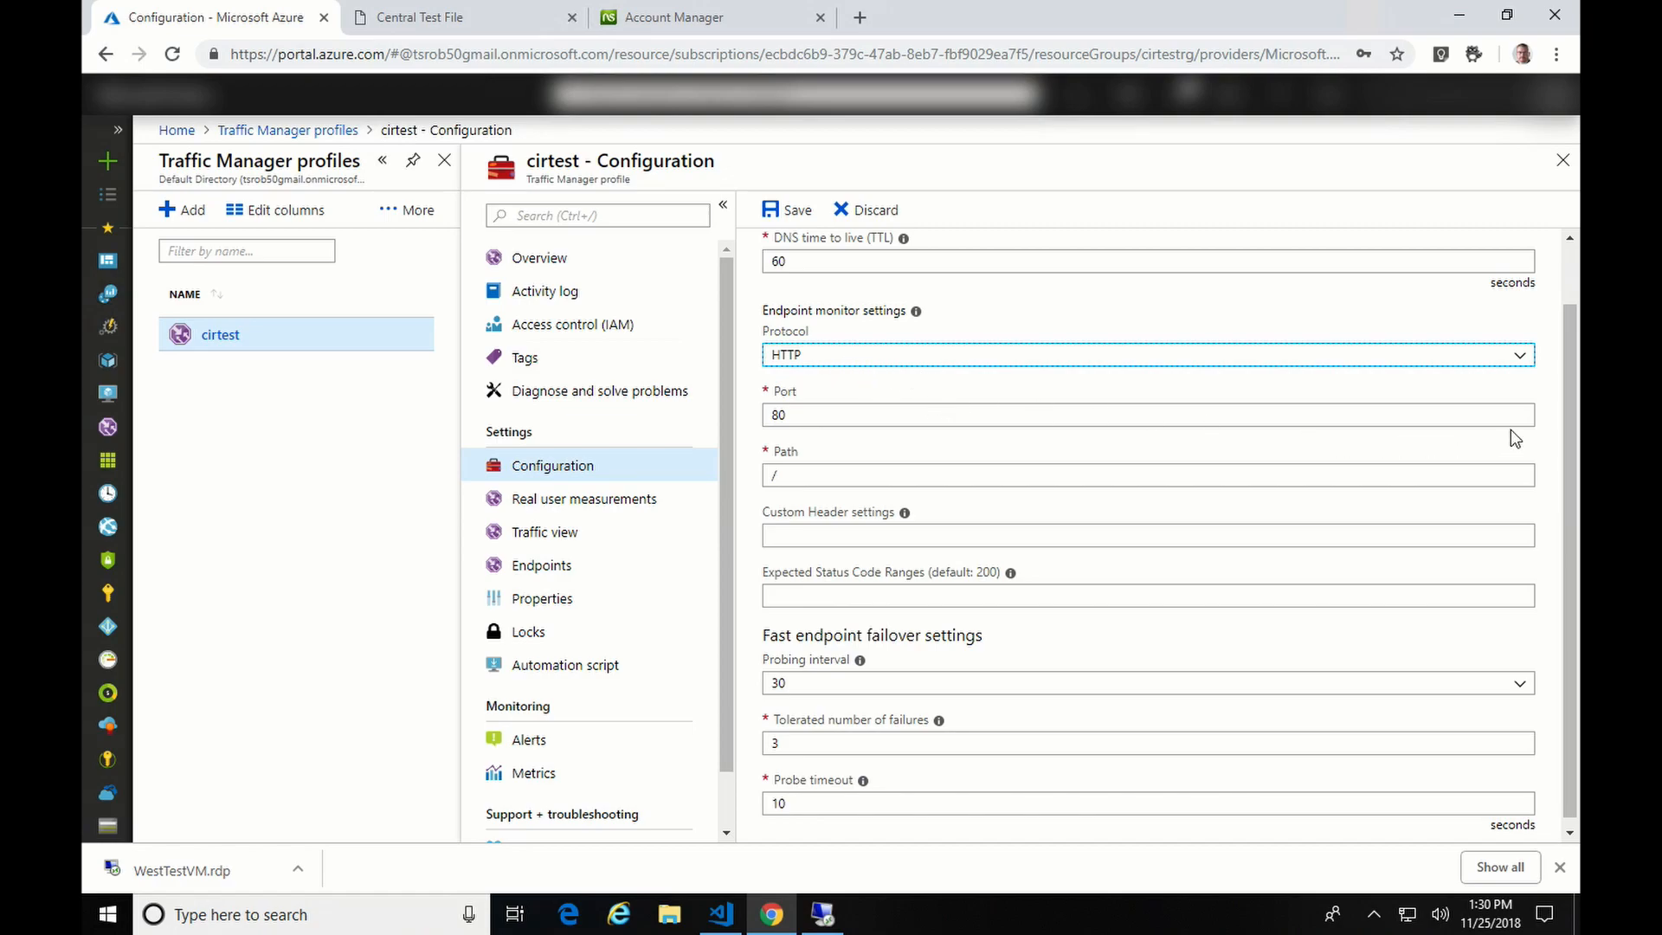
{"action": "left_click_drag", "start_coordinate": [1572, 436], "coordinate": [1573, 468]}
{"action": "left_click", "coordinate": [961, 469]}
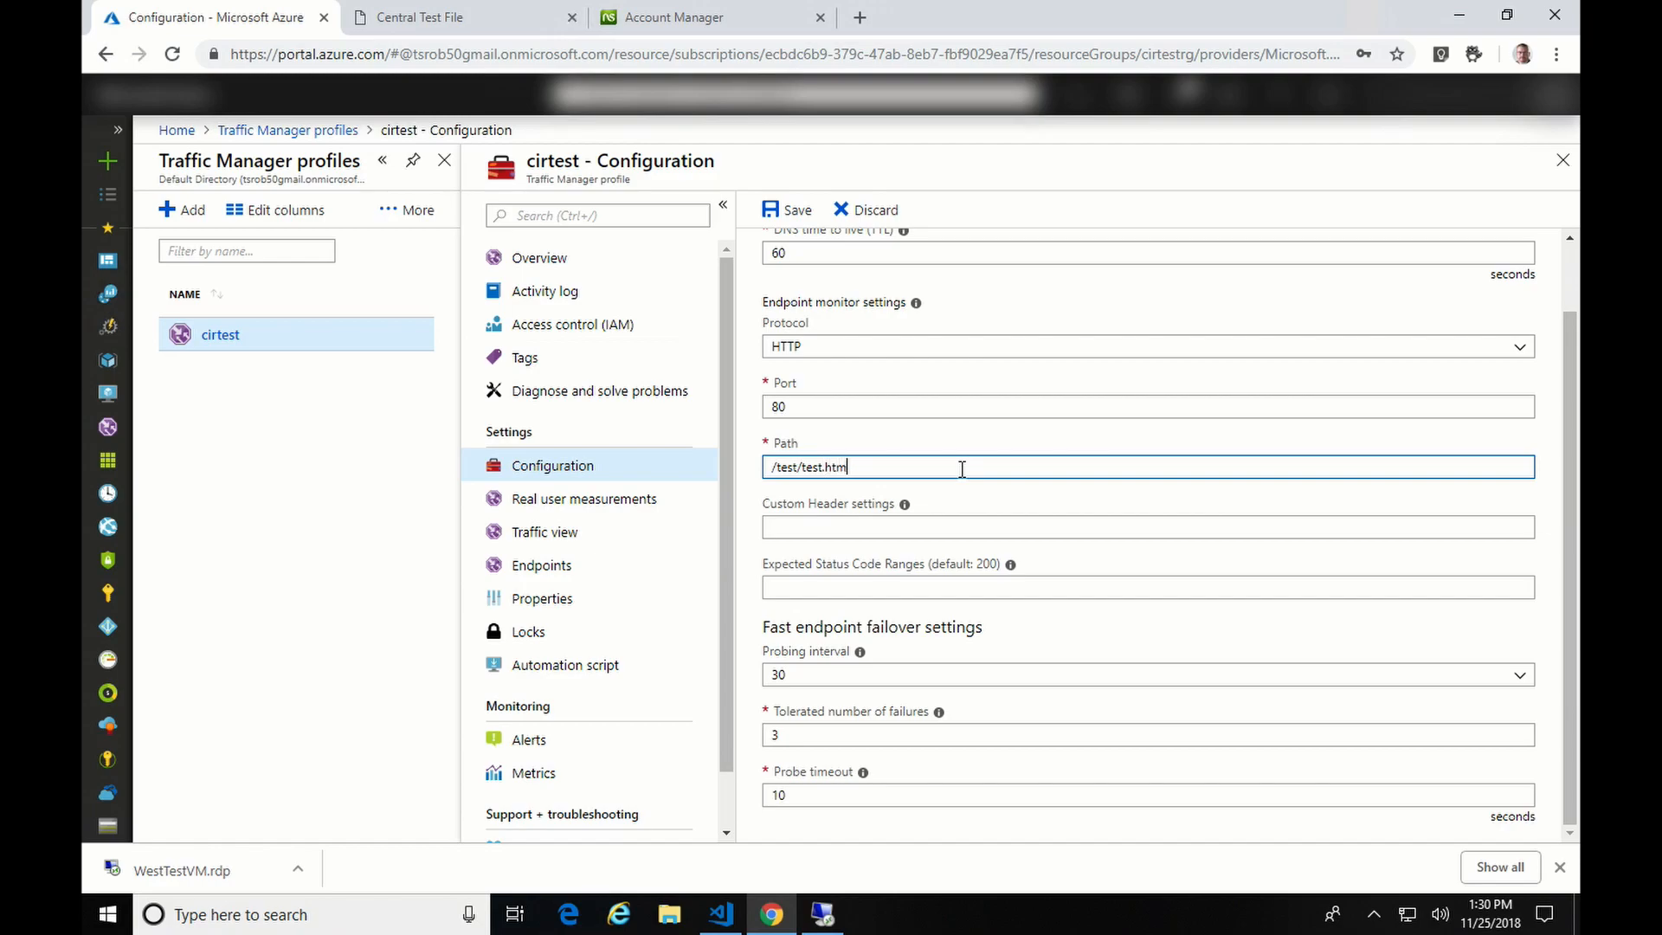
{"action": "left_click", "coordinate": [970, 519]}
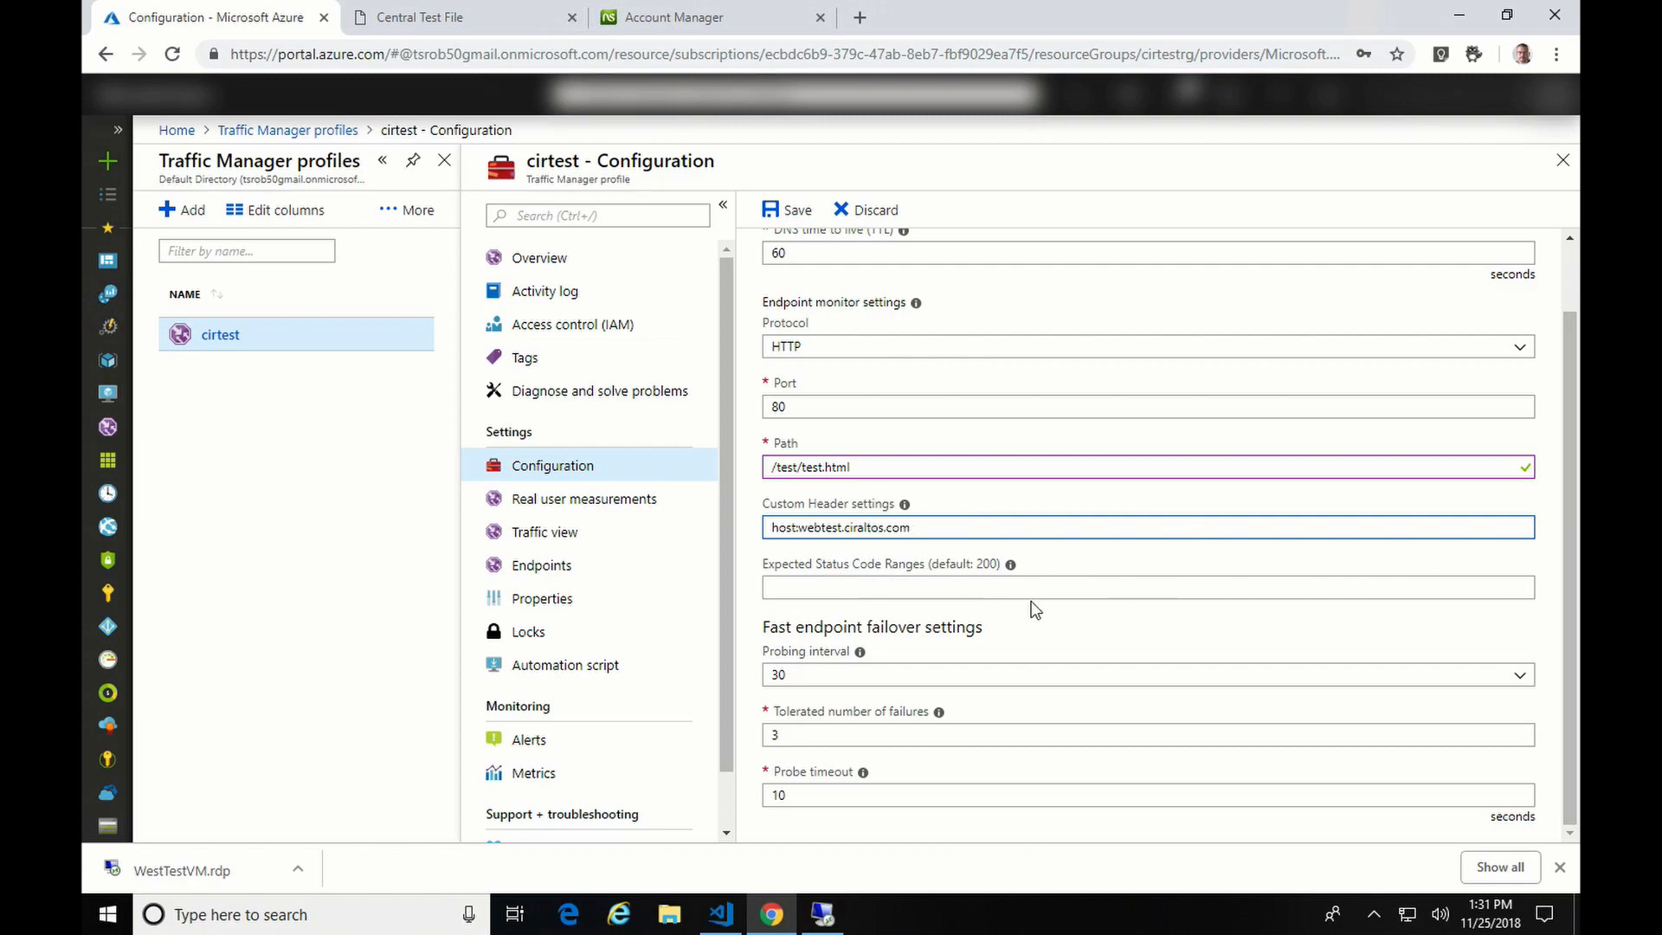
{"action": "left_click", "coordinate": [1572, 577]}
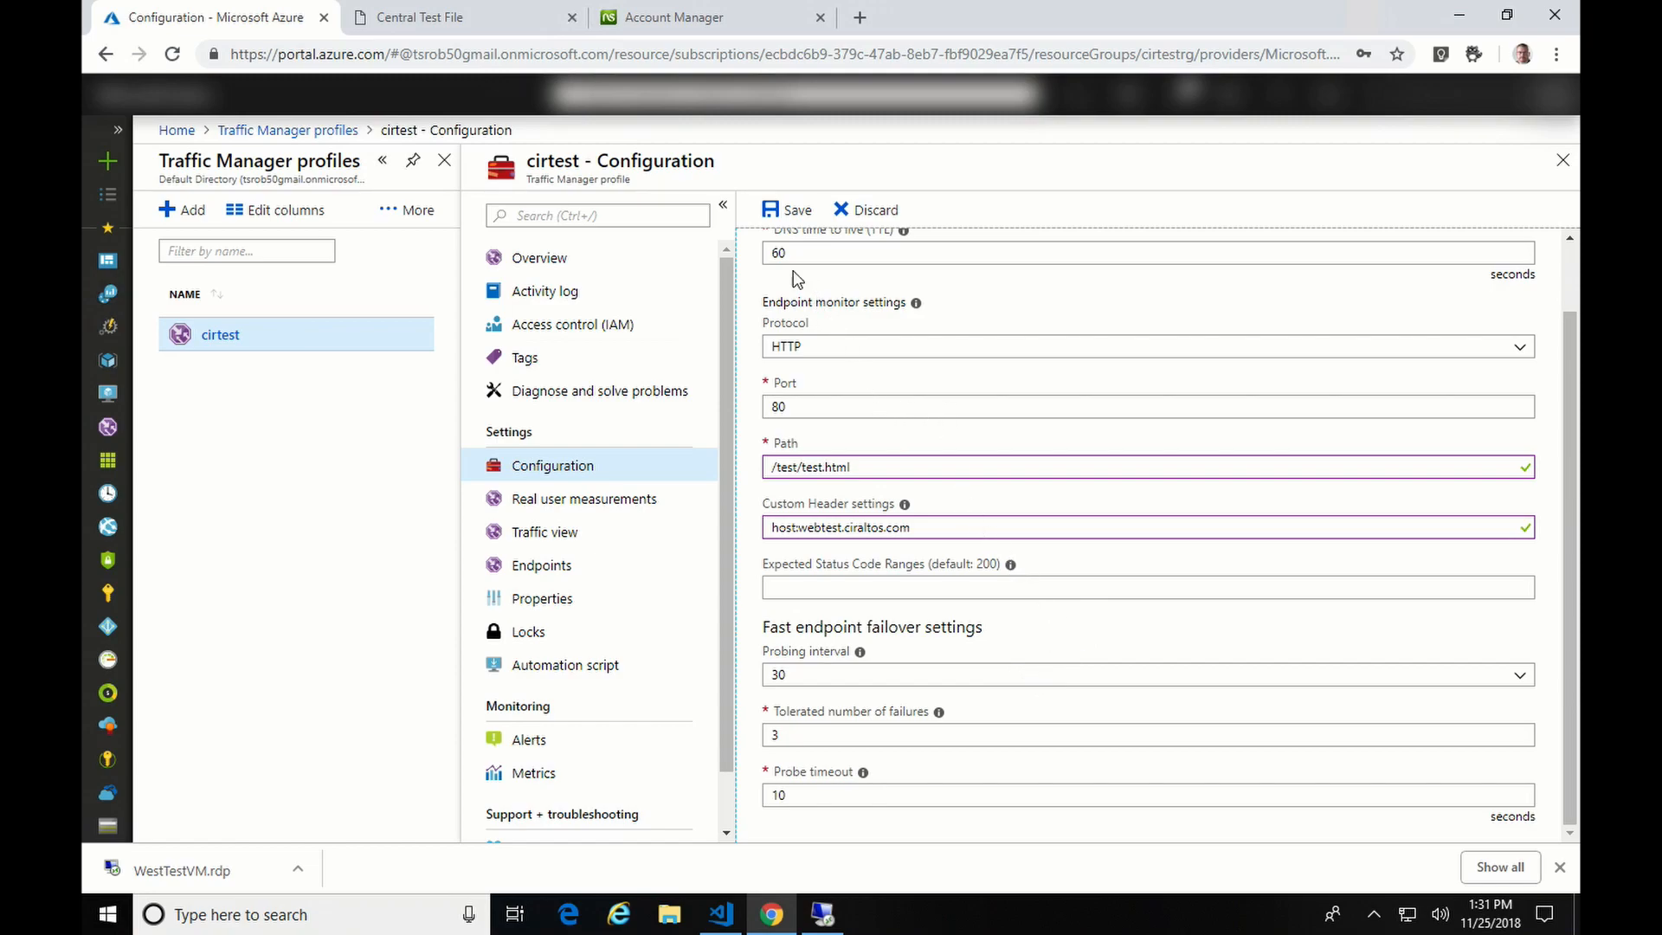
{"action": "left_click", "coordinate": [779, 221]}
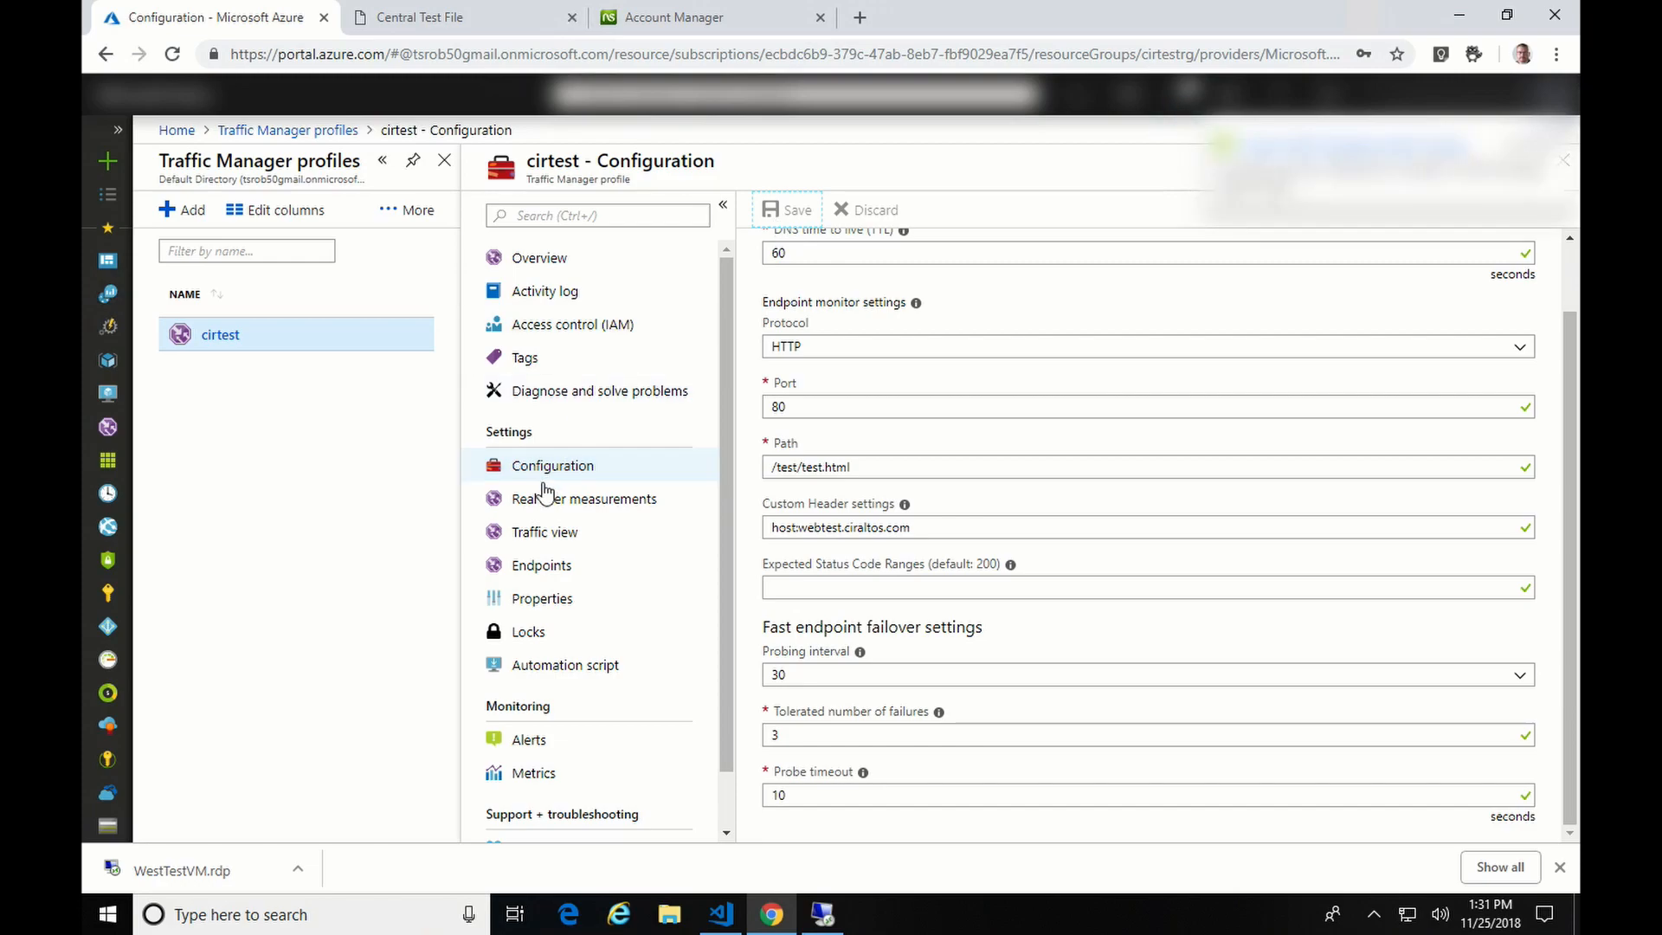
- Inspect the westtest endpoint's details (enabled, priority 1, WestWebApp), then go back to the endpoints list
{"action": "left_click", "coordinate": [546, 572]}
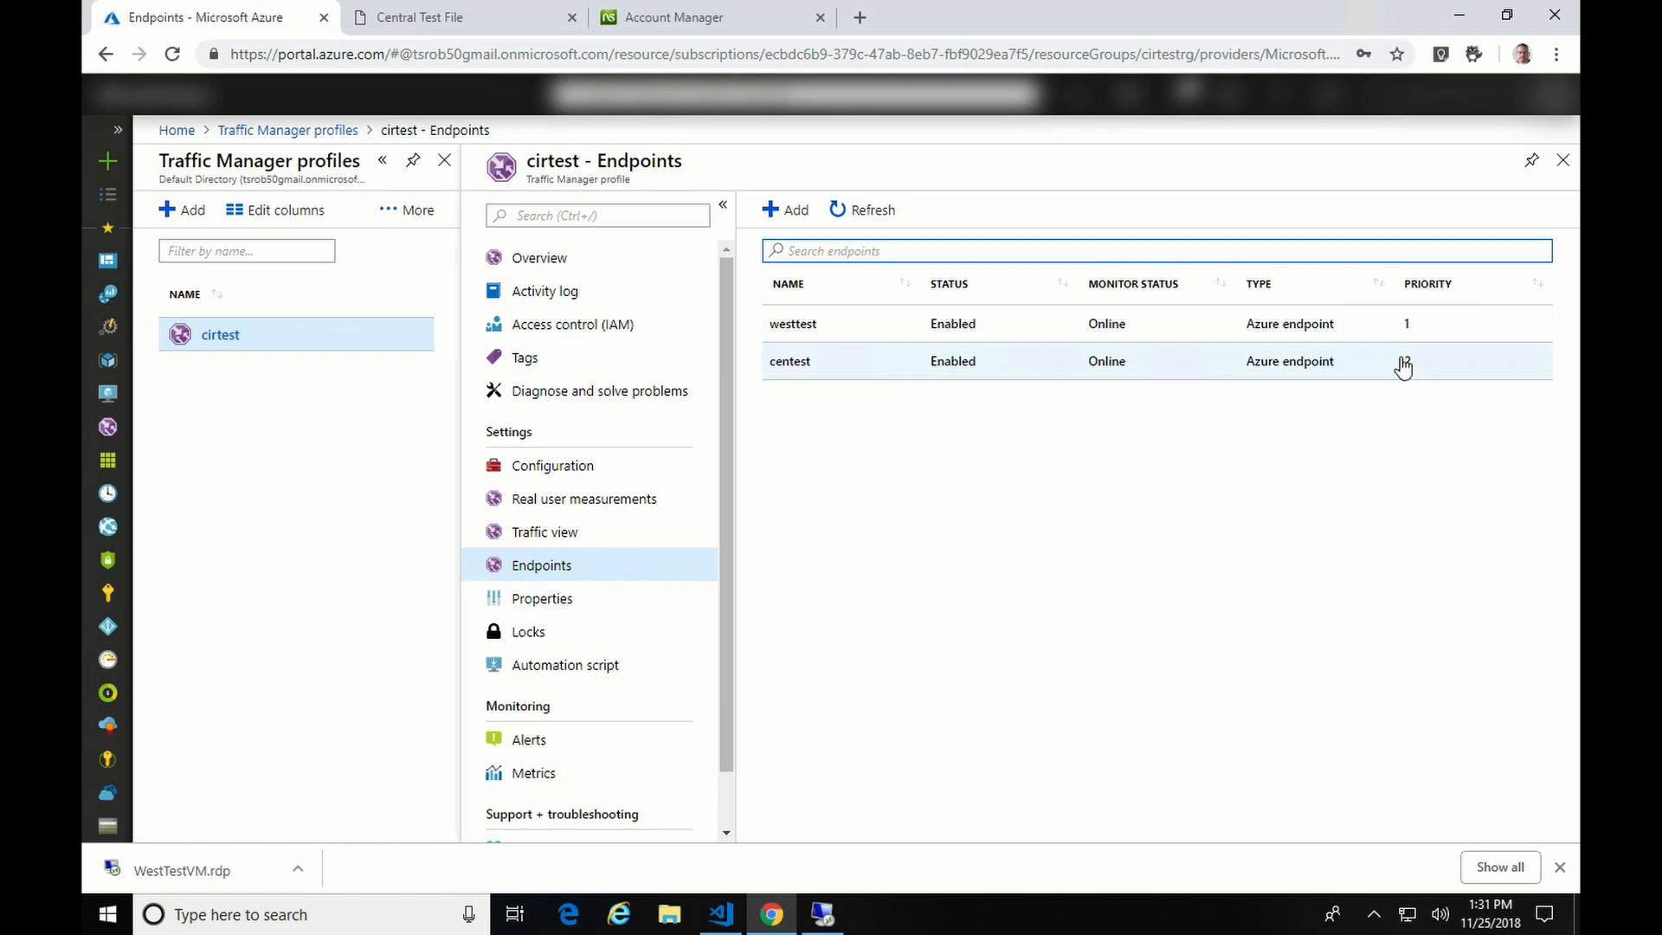
{"action": "left_click", "coordinate": [1161, 335]}
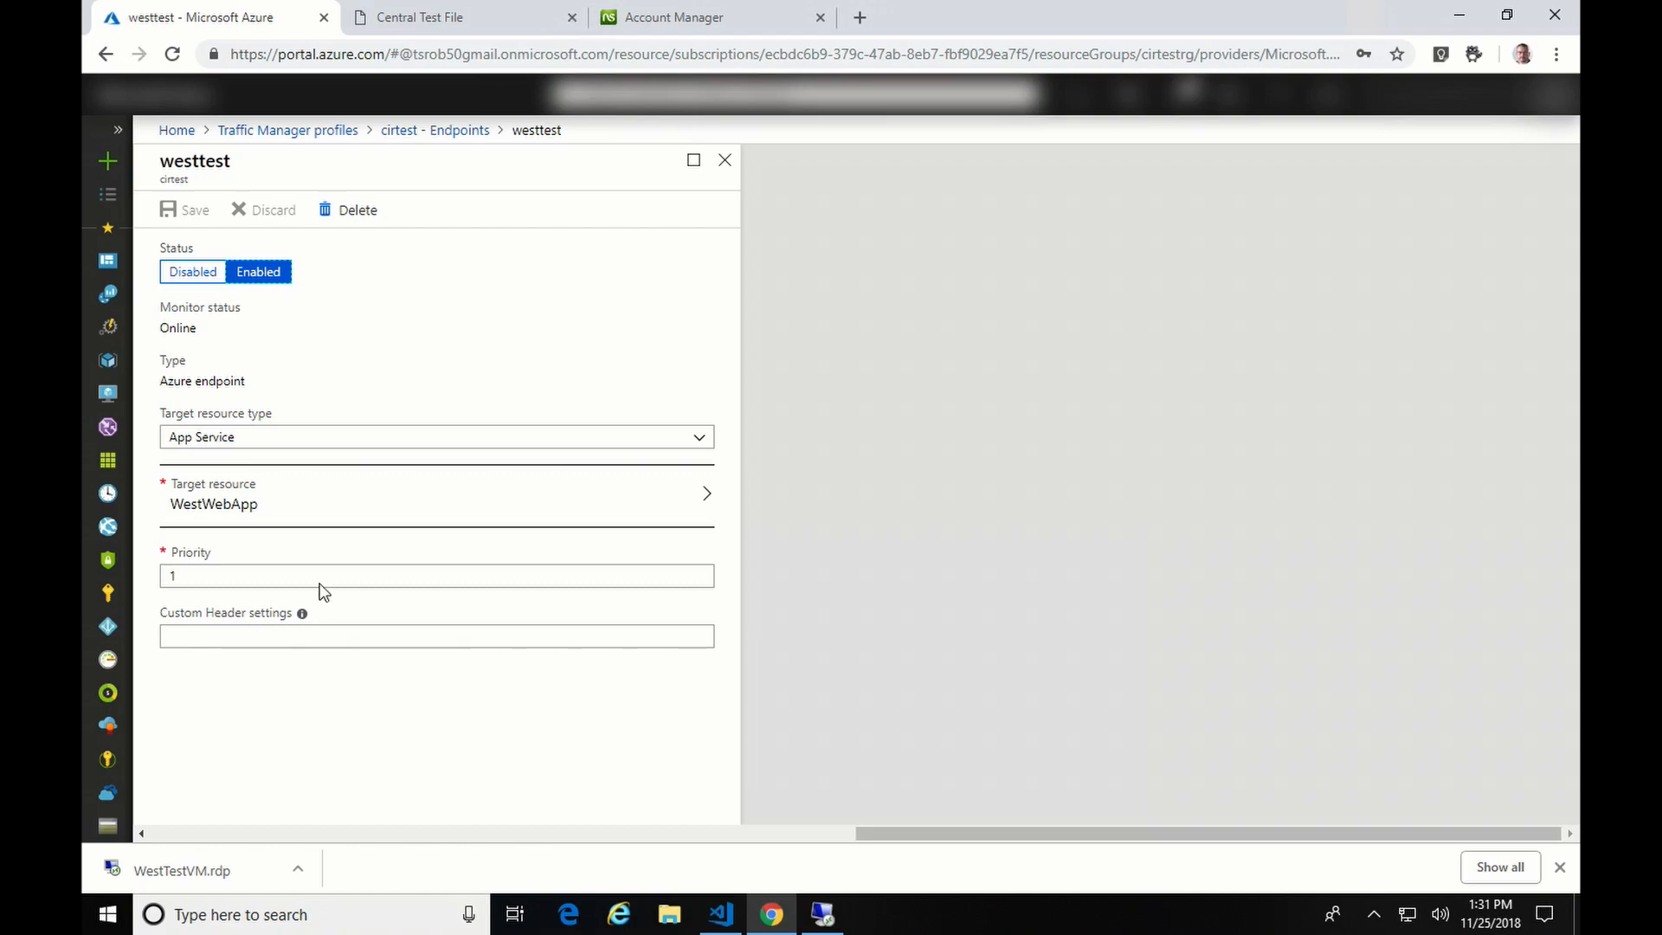
{"action": "left_click", "coordinate": [448, 131]}
- Reload webtest.ciraltos.com to confirm the West App Service page answers, then return to the endpoints list
{"action": "left_click", "coordinate": [459, 17]}
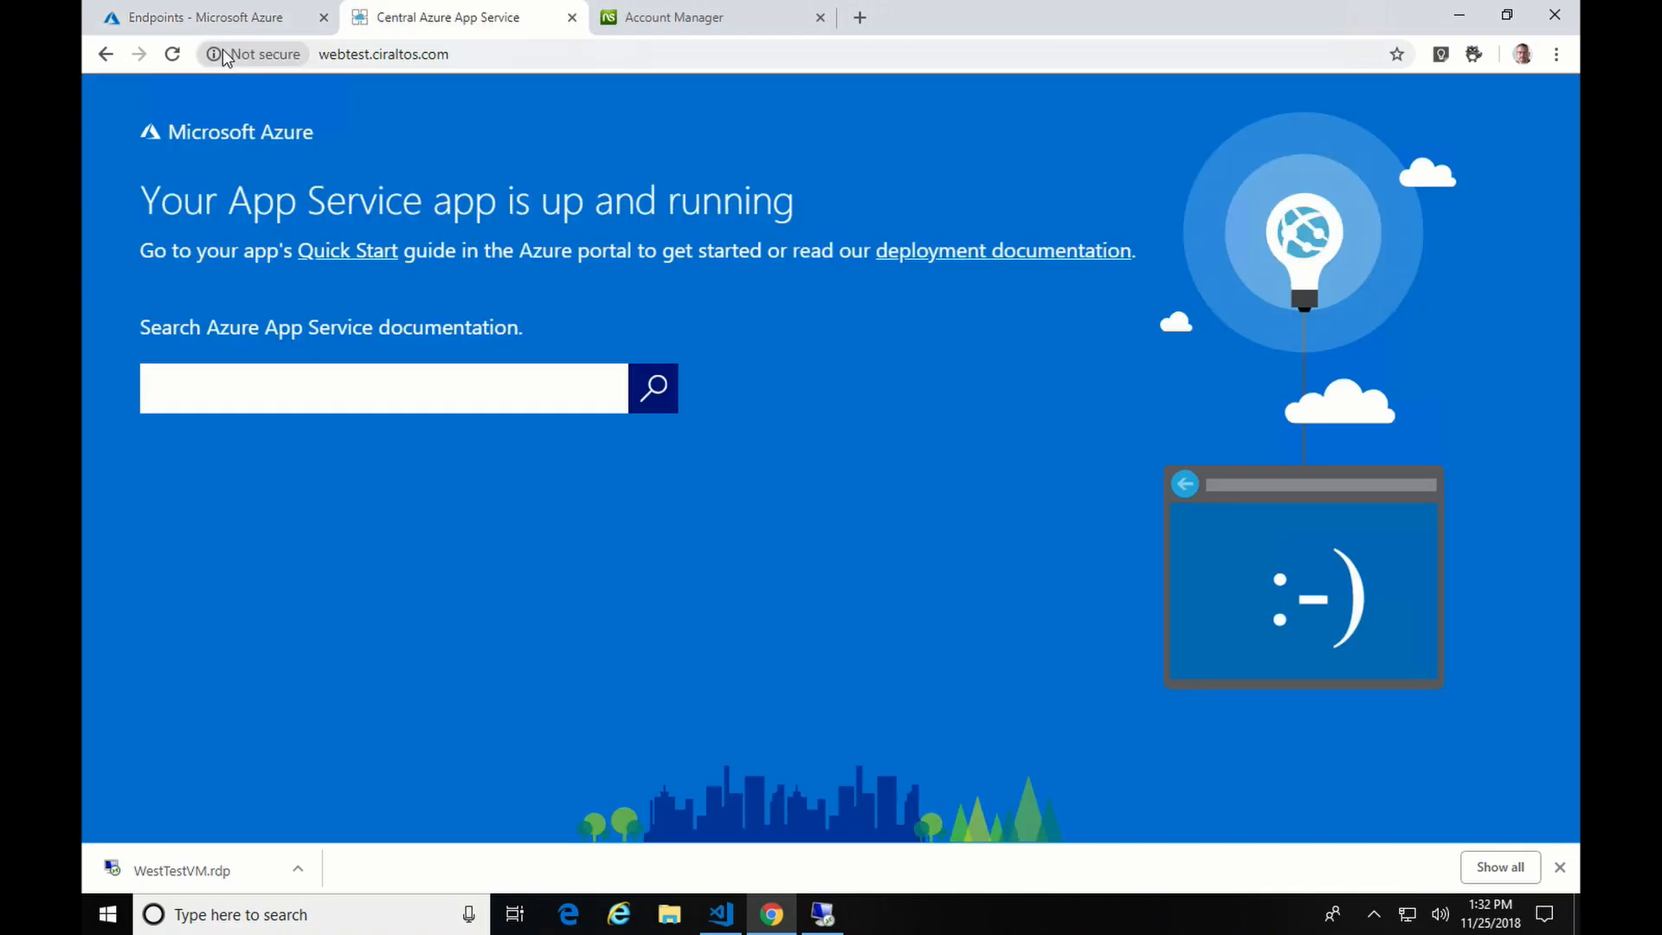
{"action": "left_click", "coordinate": [173, 55]}
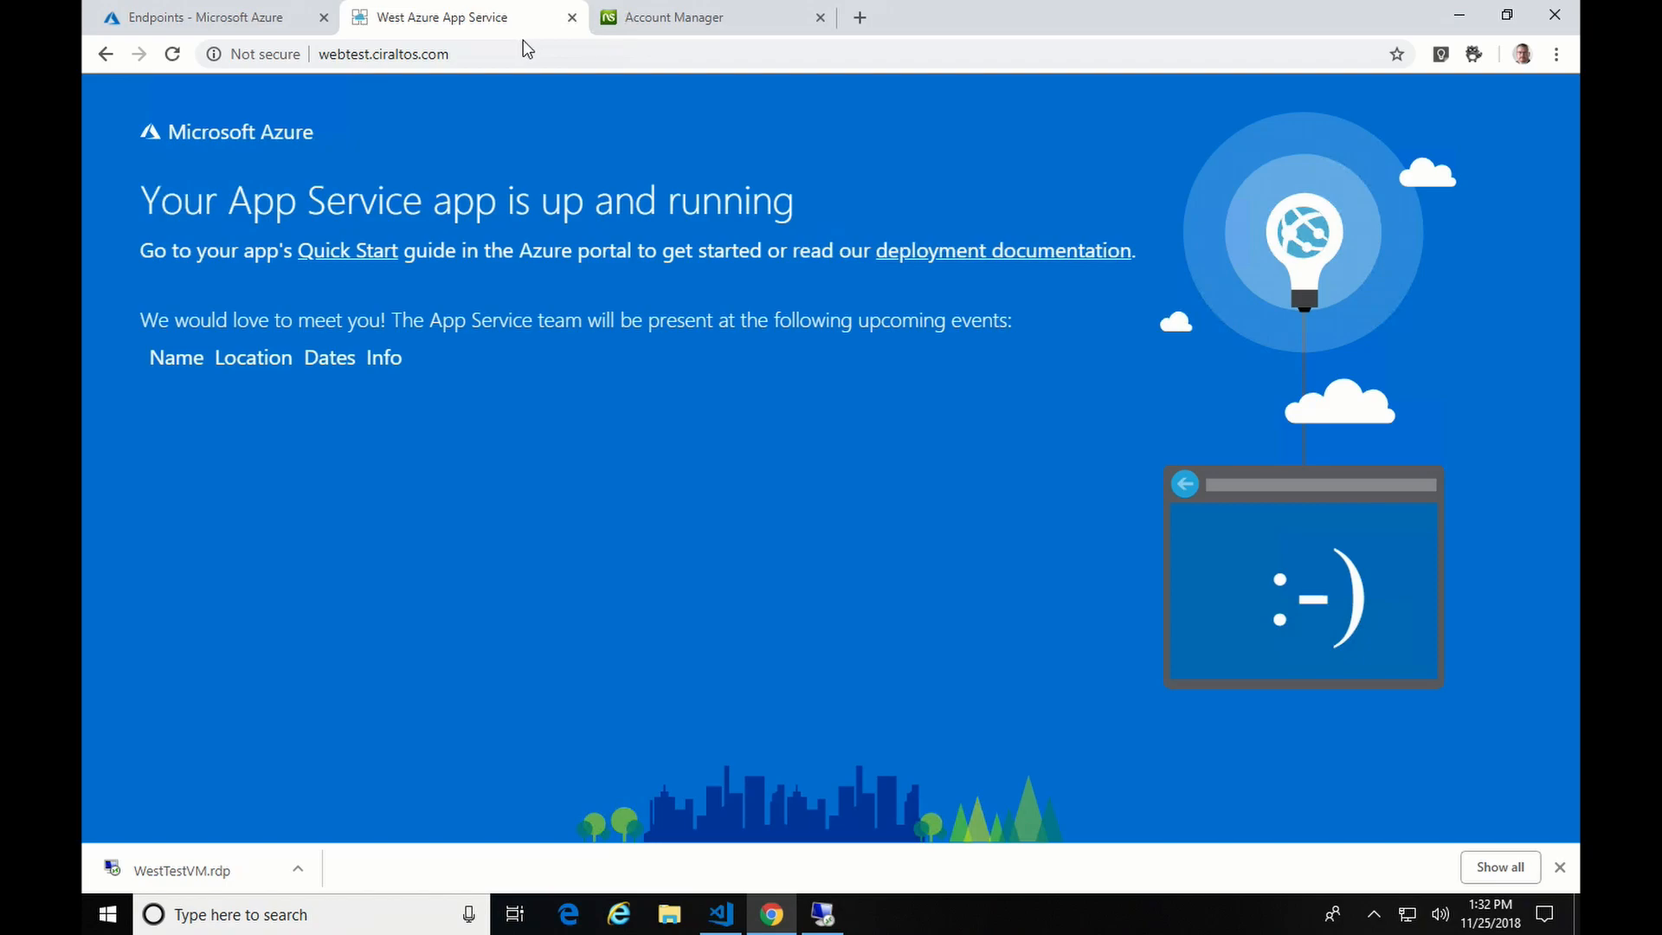
{"action": "left_click", "coordinate": [191, 21]}
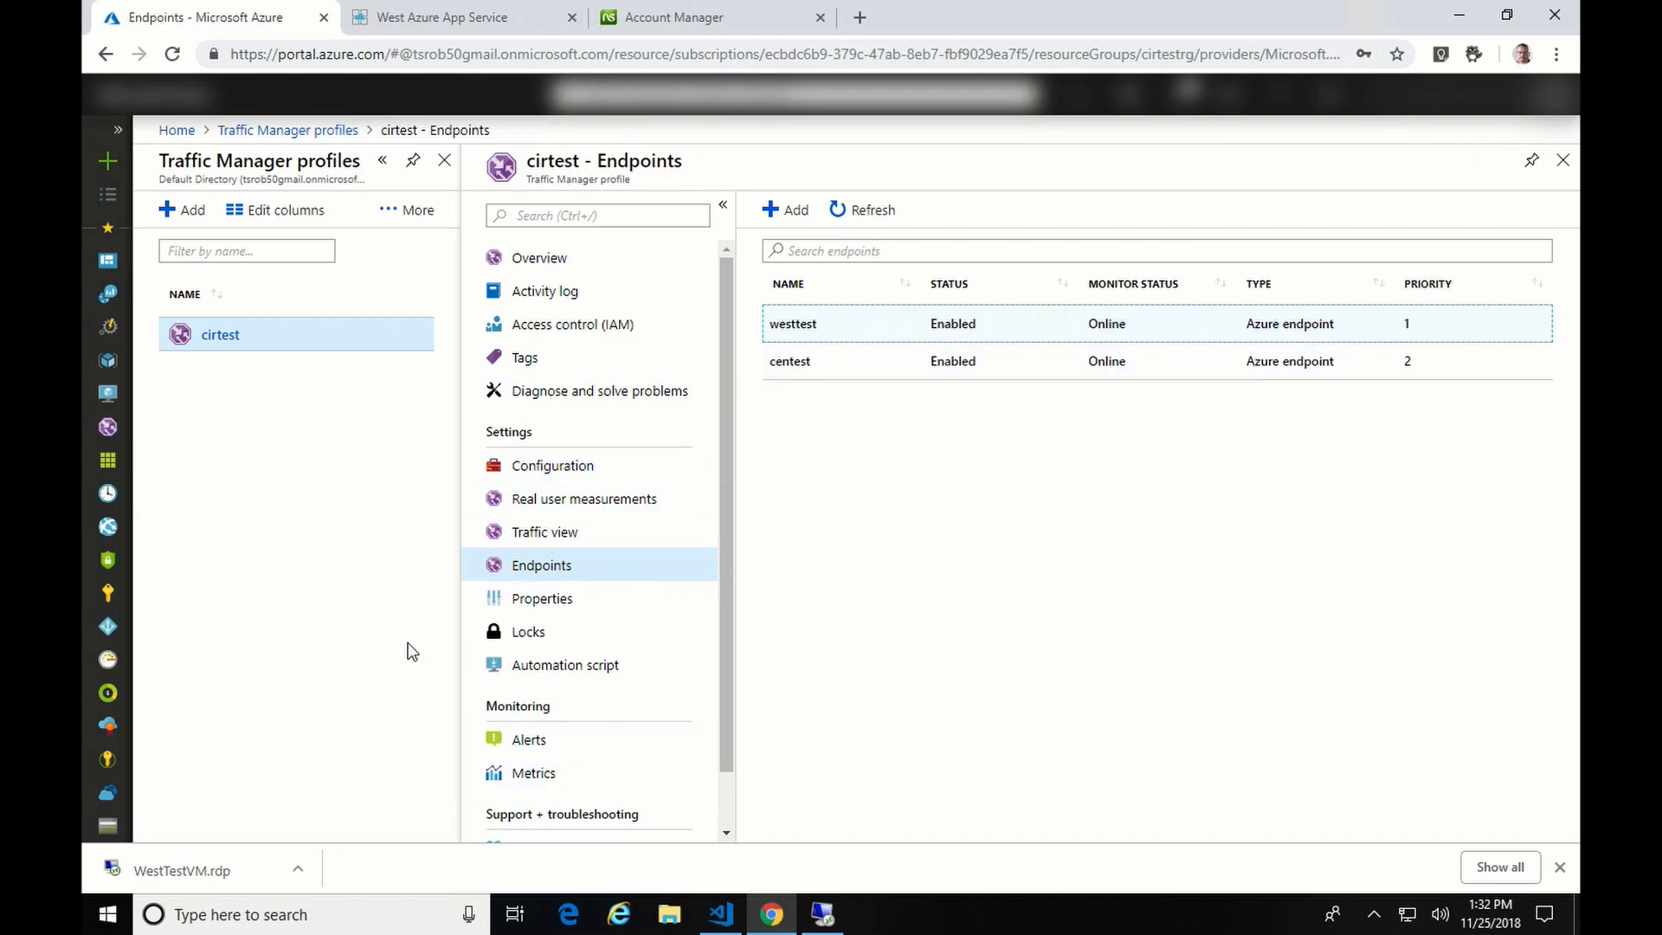
- Launch the App Service Editor (Preview) for the WestWebApp app service
{"action": "left_click", "coordinate": [107, 526]}
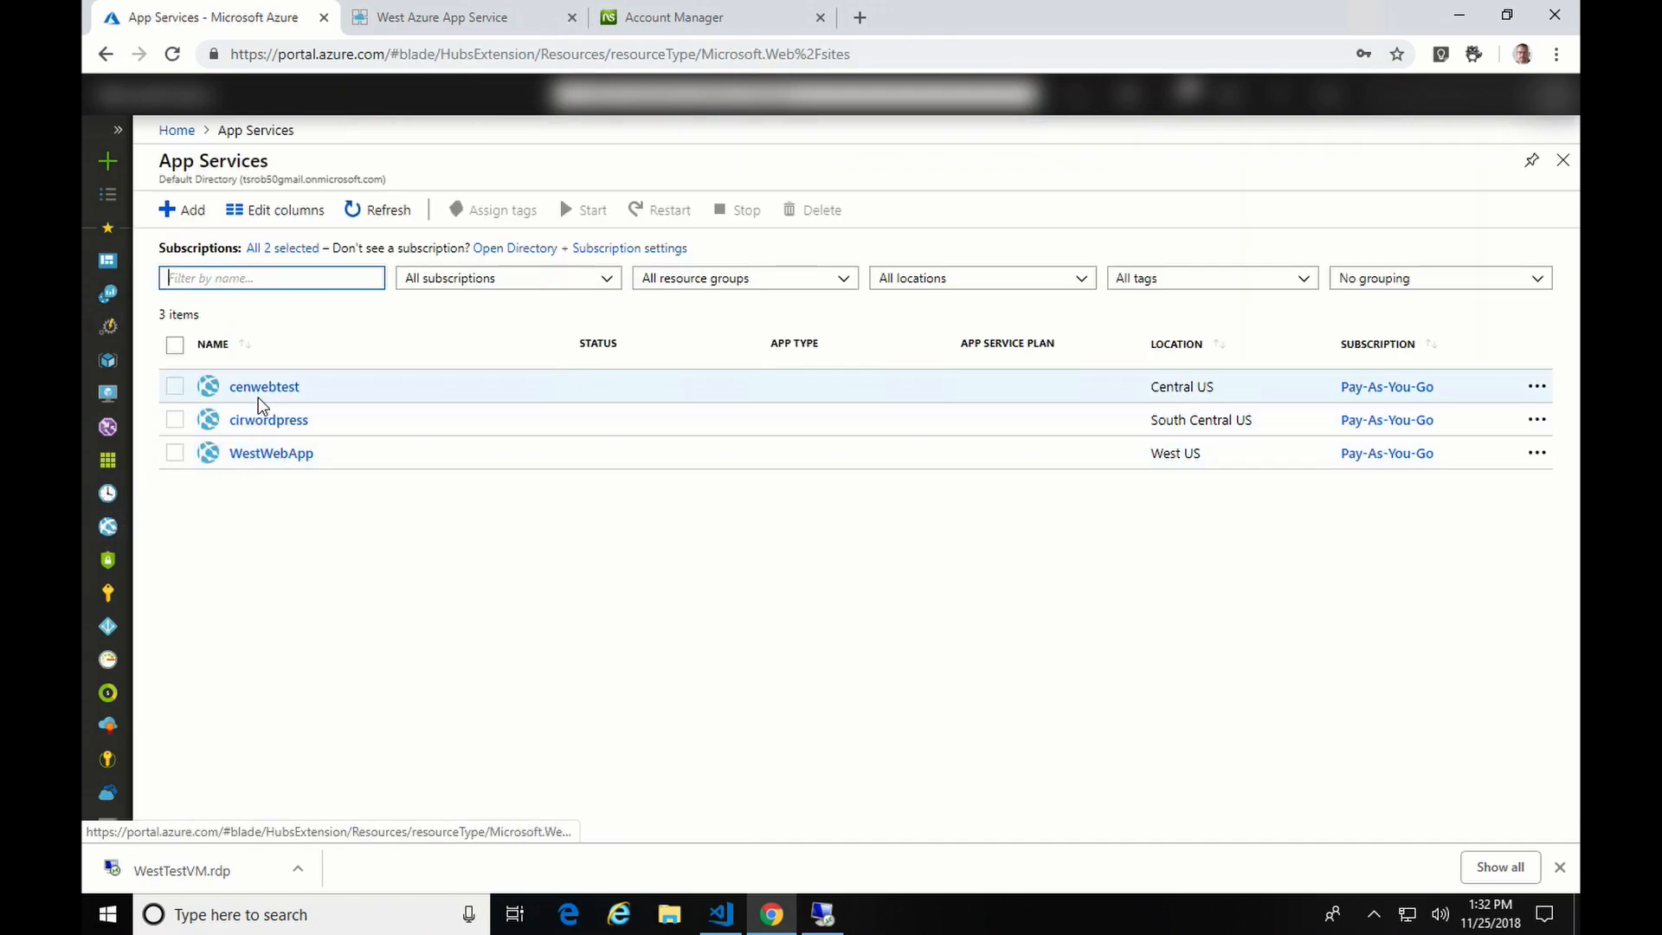
{"action": "left_click", "coordinate": [251, 453]}
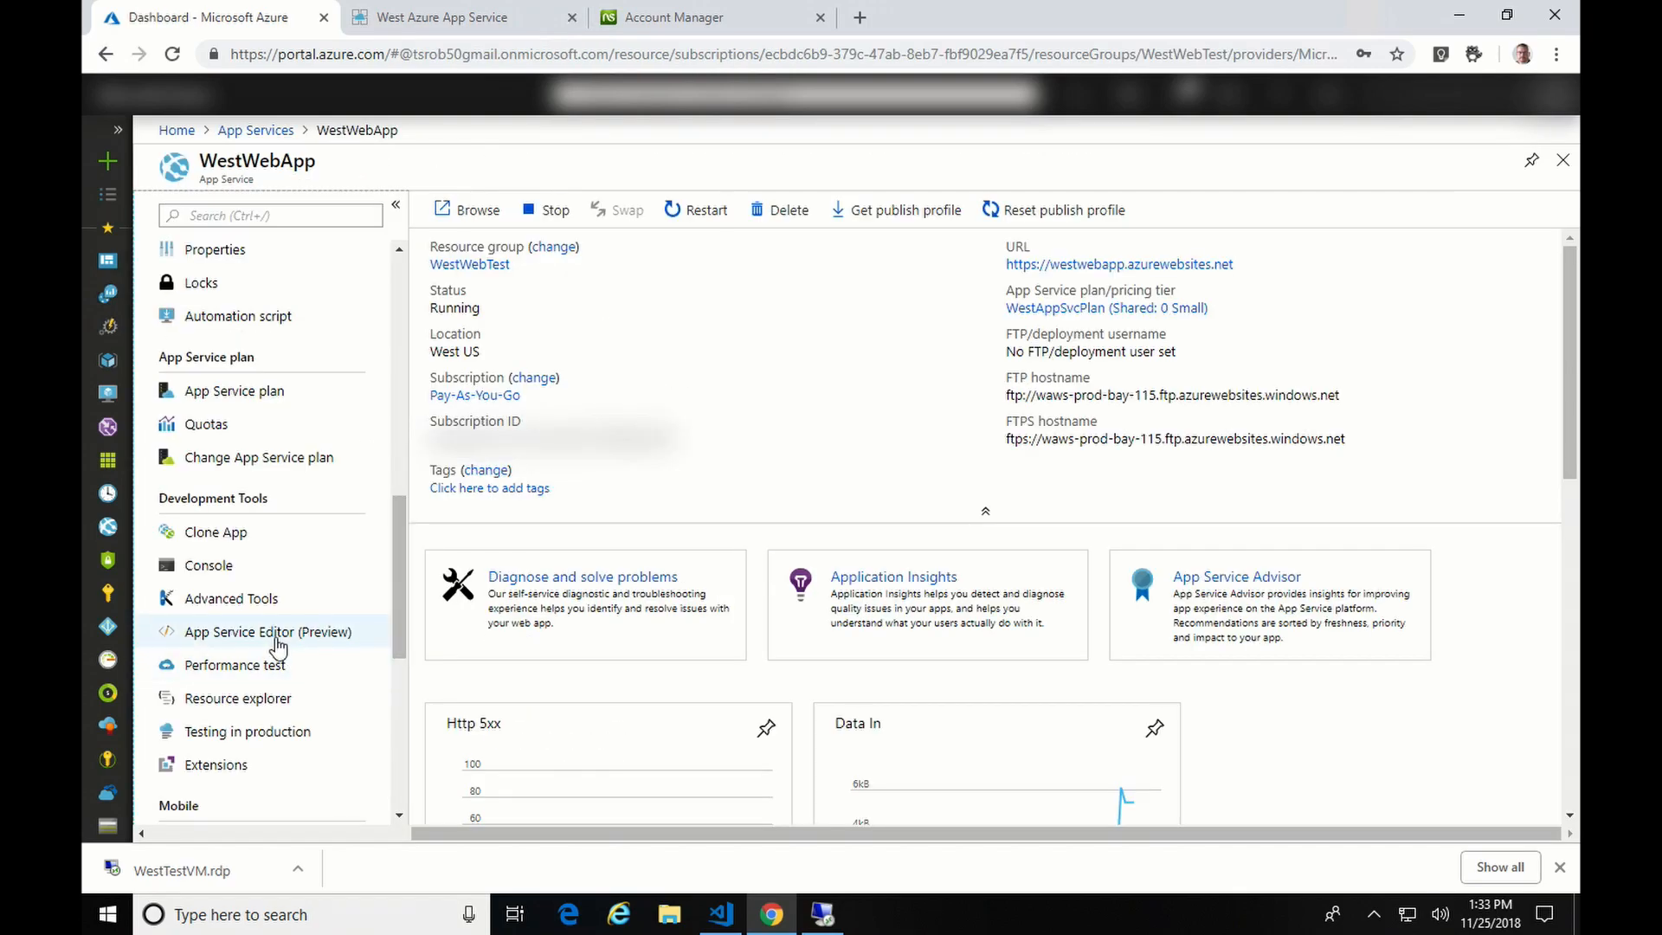
{"action": "left_click", "coordinate": [275, 641]}
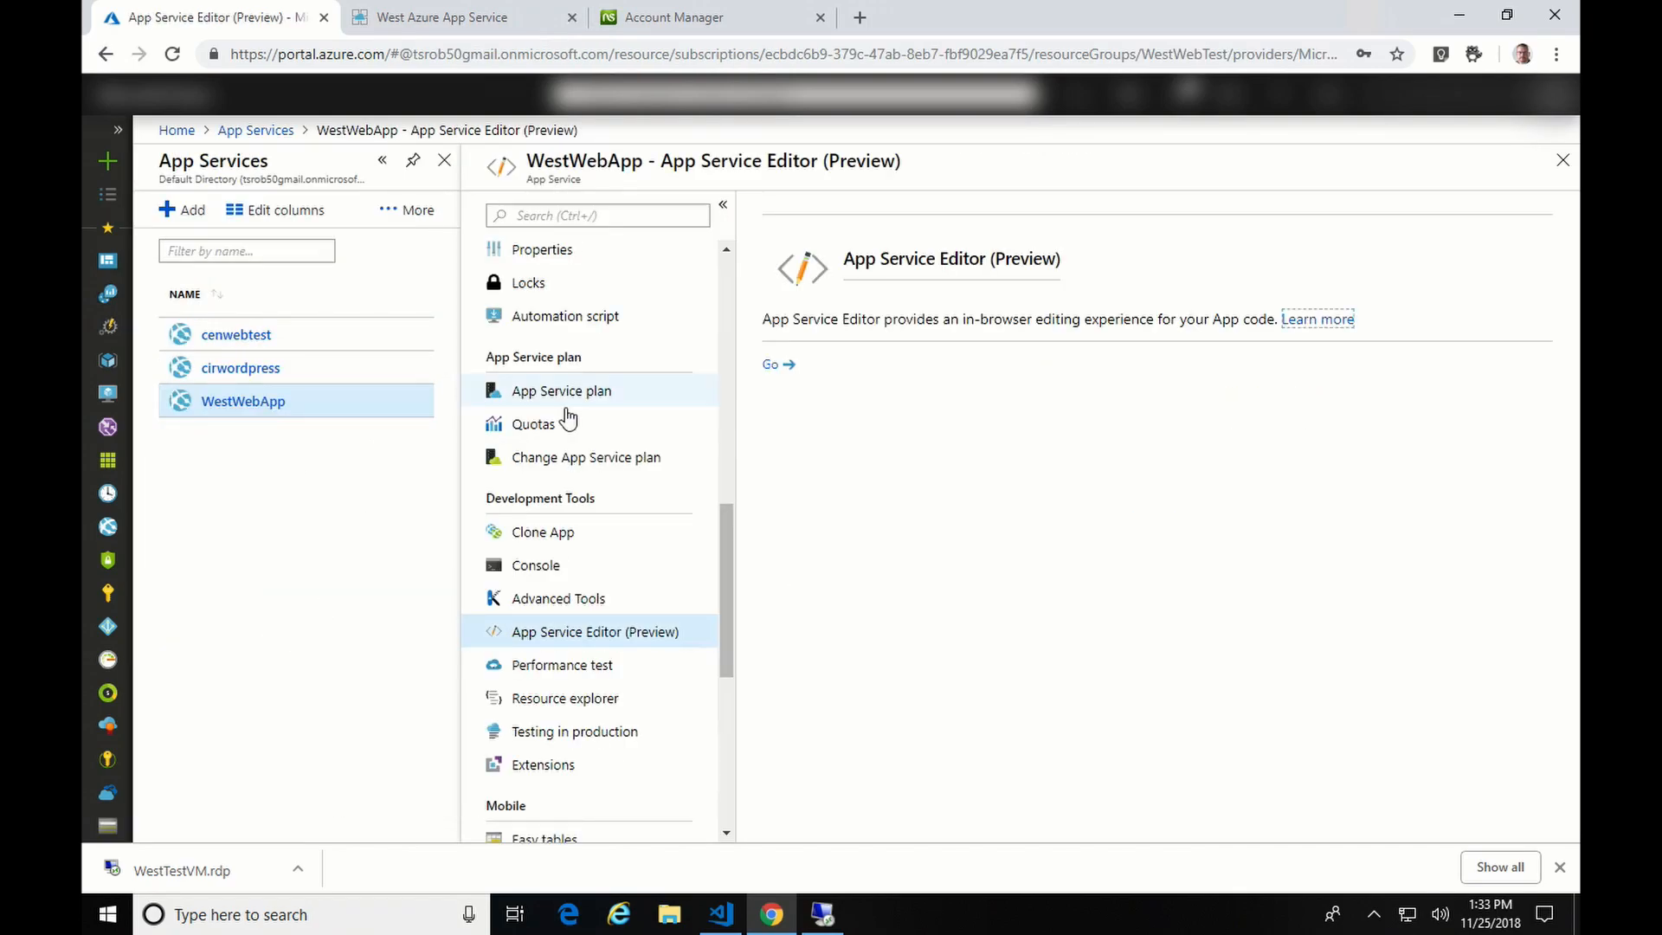
{"action": "left_click", "coordinate": [773, 364]}
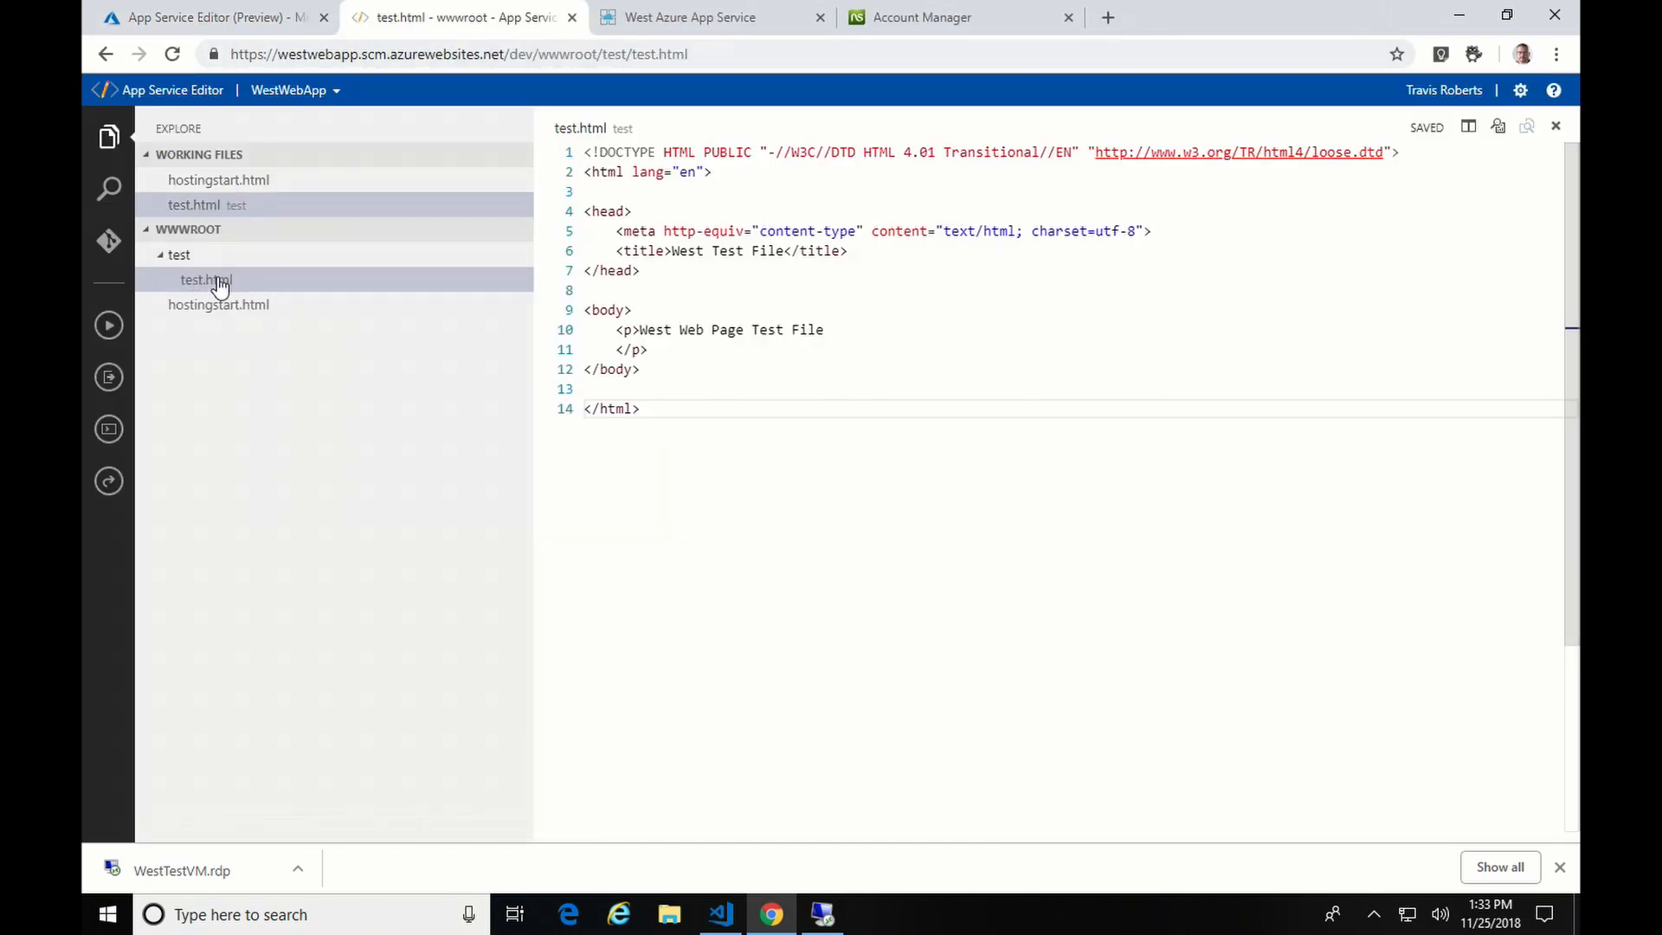
- Delete the test folder containing test.html from WestWebApp's wwwroot, then return to the portal
{"action": "right_click", "coordinate": [185, 255]}
{"action": "left_click", "coordinate": [187, 260]}
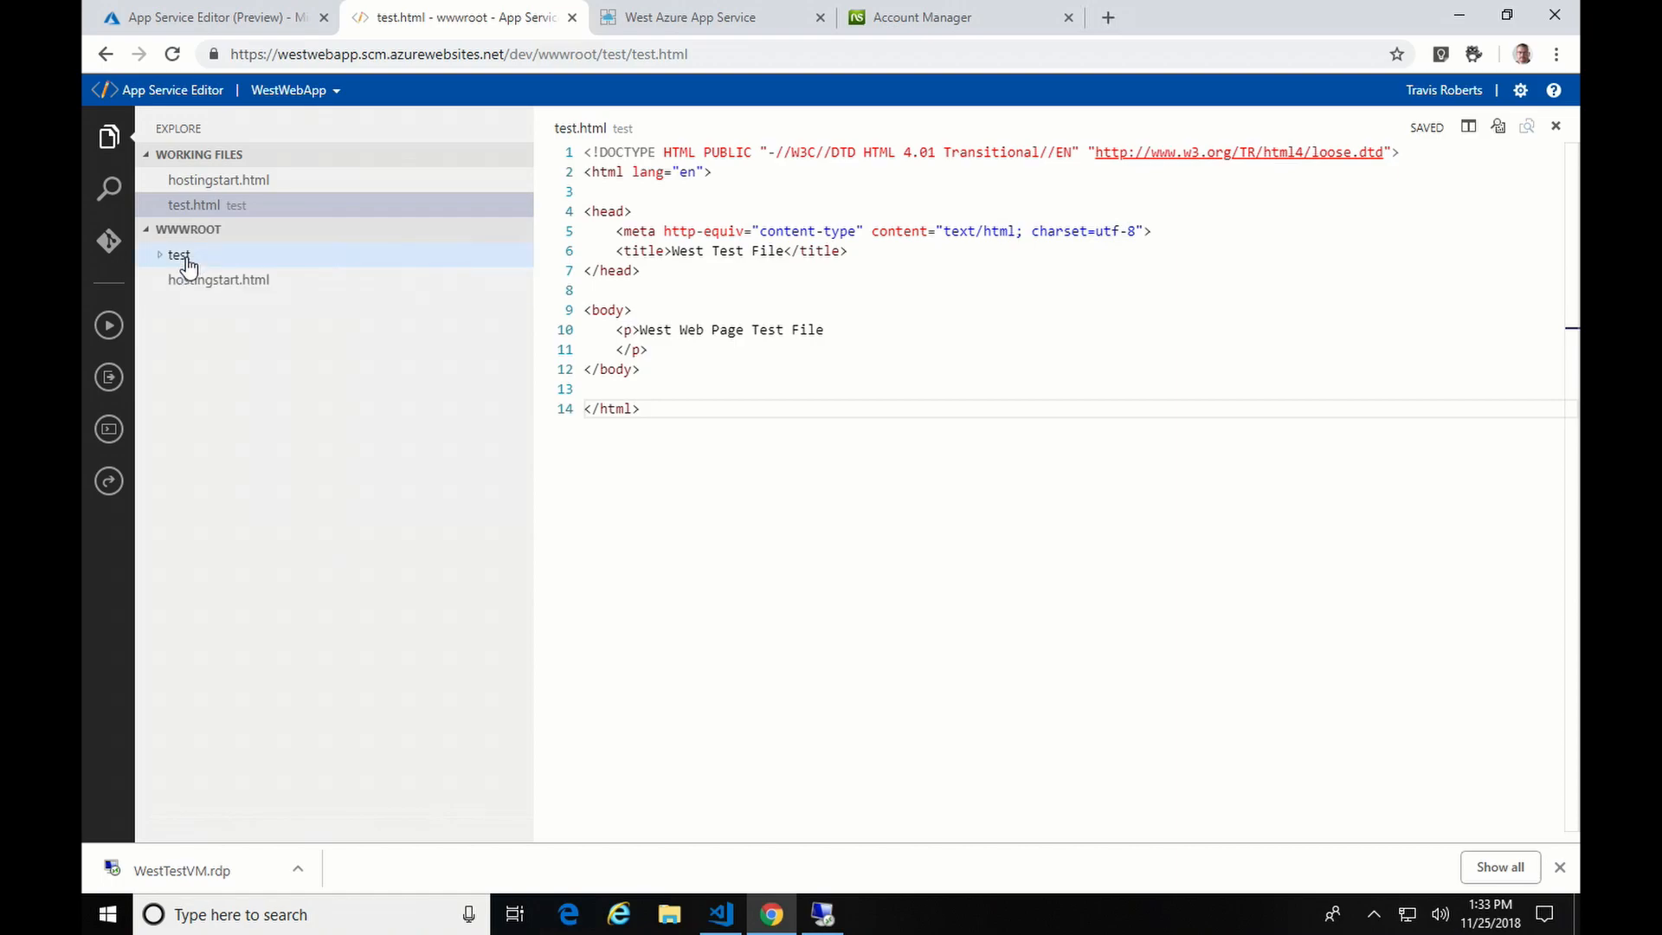
{"action": "right_click", "coordinate": [187, 259]}
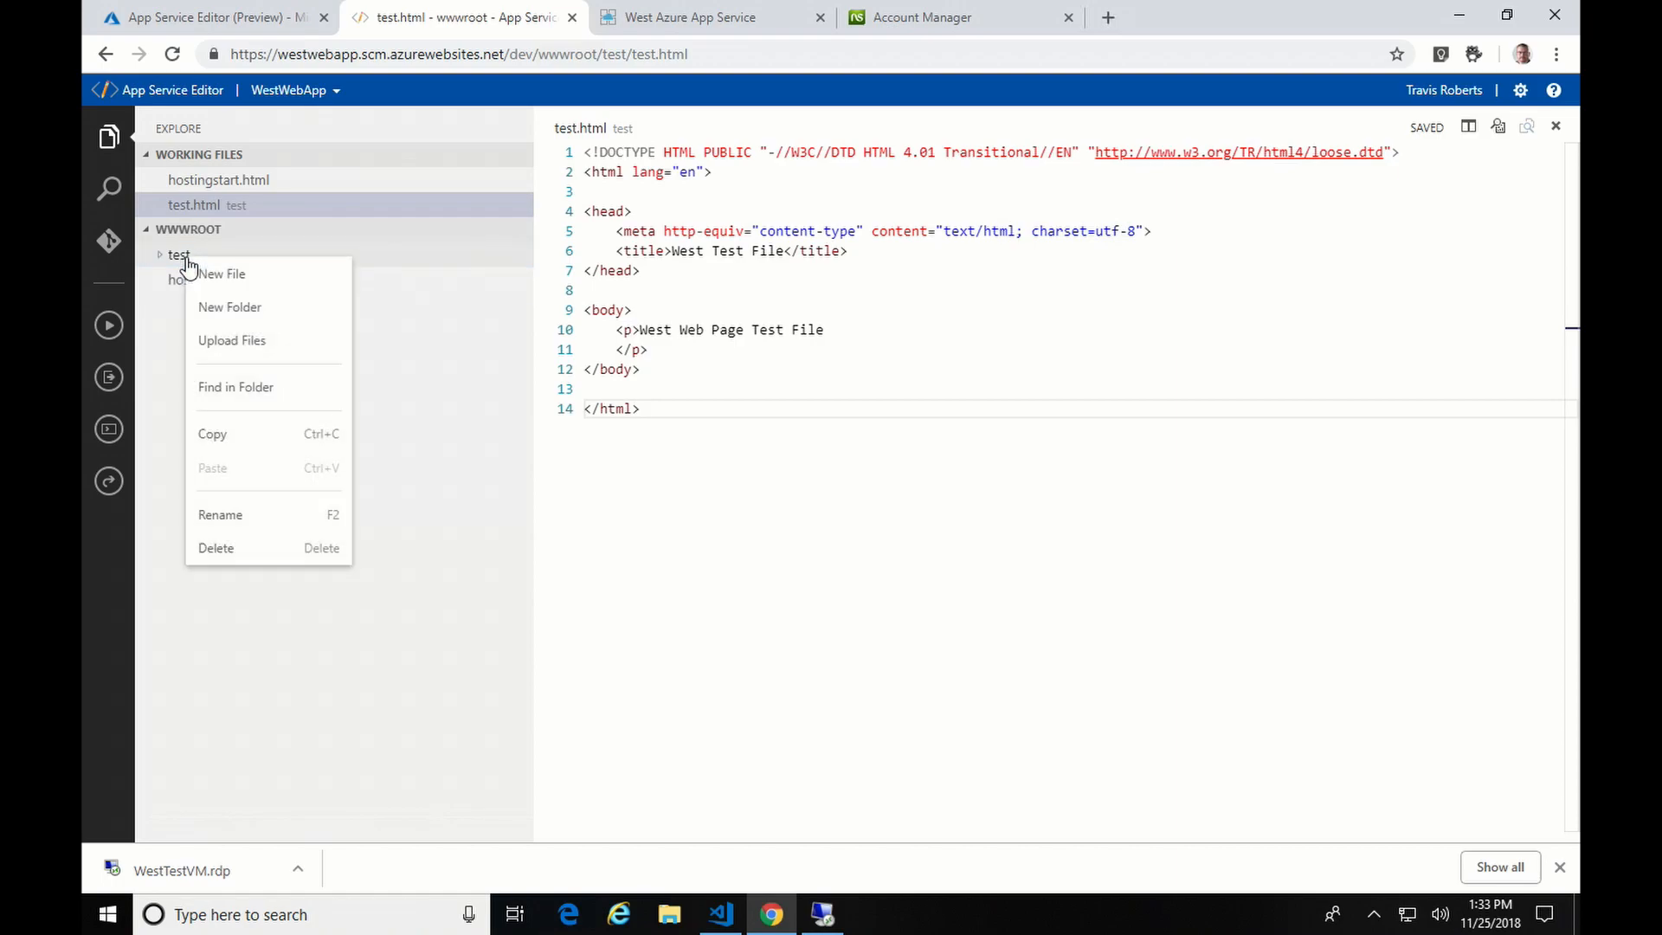
{"action": "left_click", "coordinate": [248, 551]}
{"action": "left_click", "coordinate": [928, 196]}
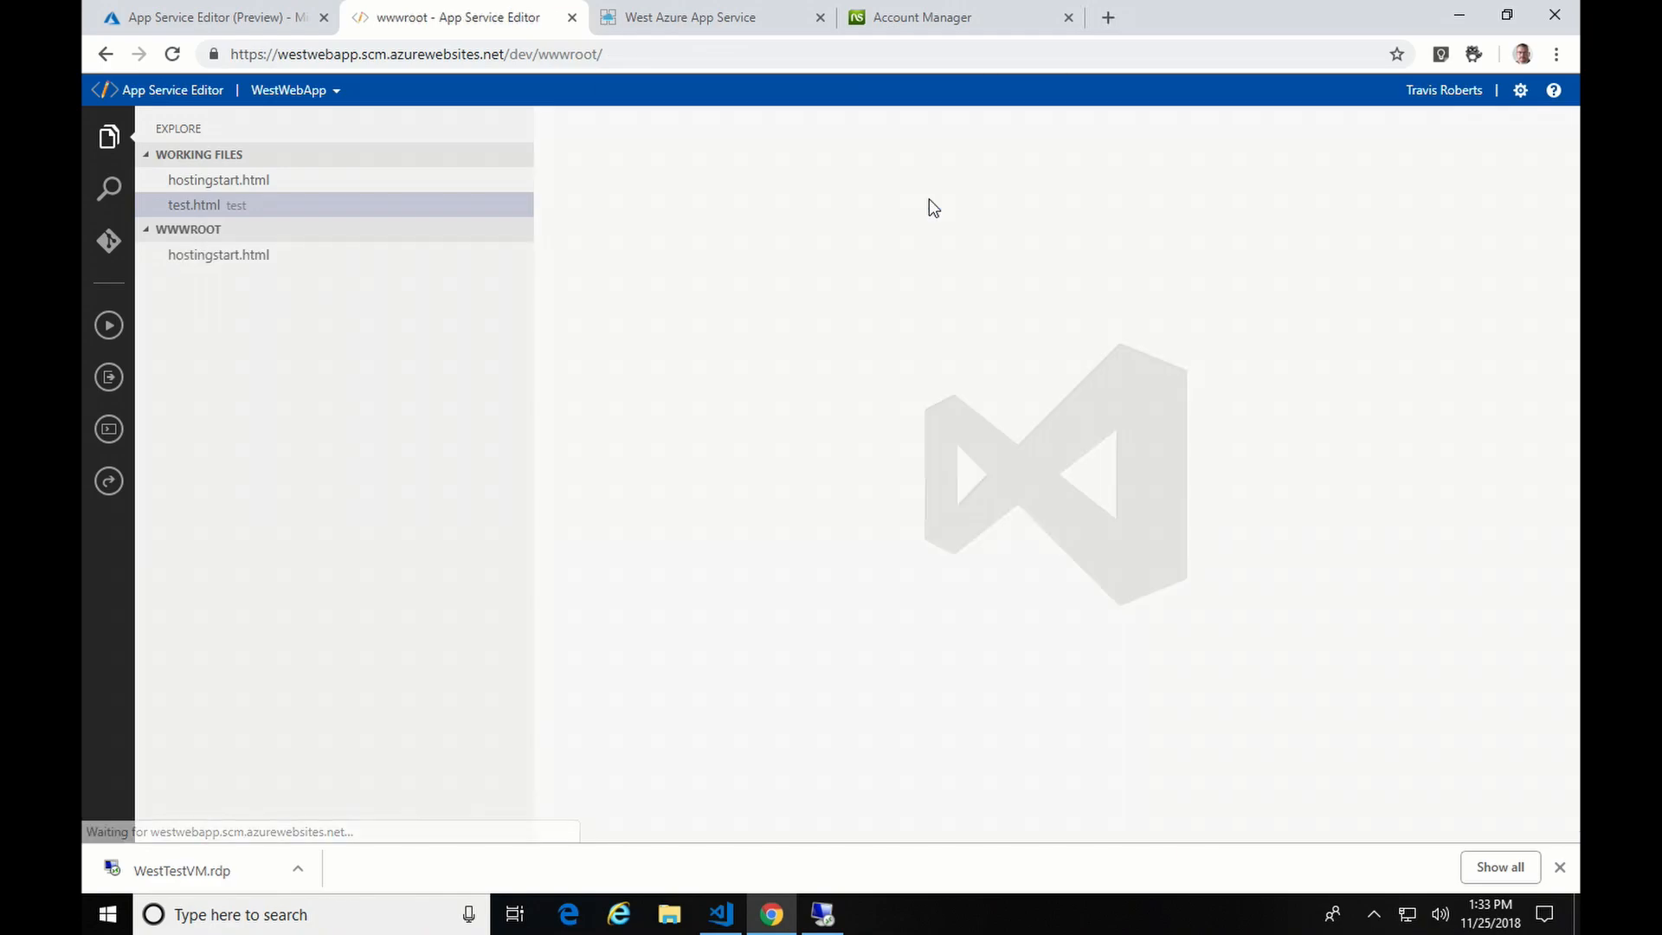
{"action": "left_click", "coordinate": [208, 19]}
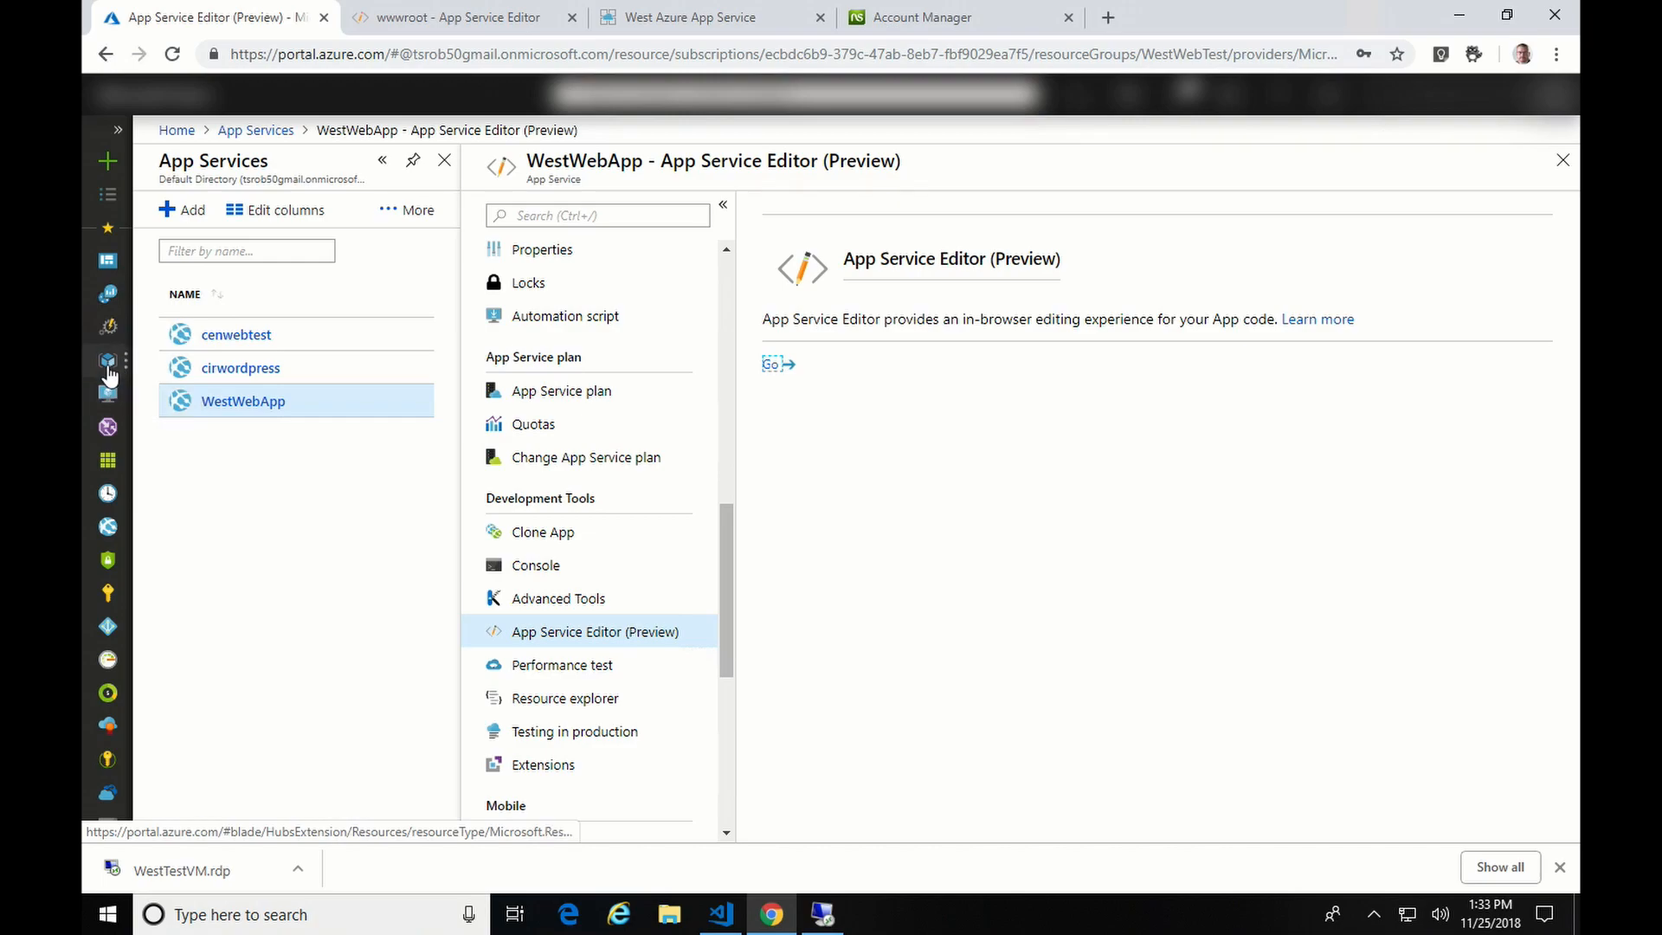
- Refresh the cirtest profile to see westtest reported Degraded and centest Online
{"action": "left_click", "coordinate": [107, 427]}
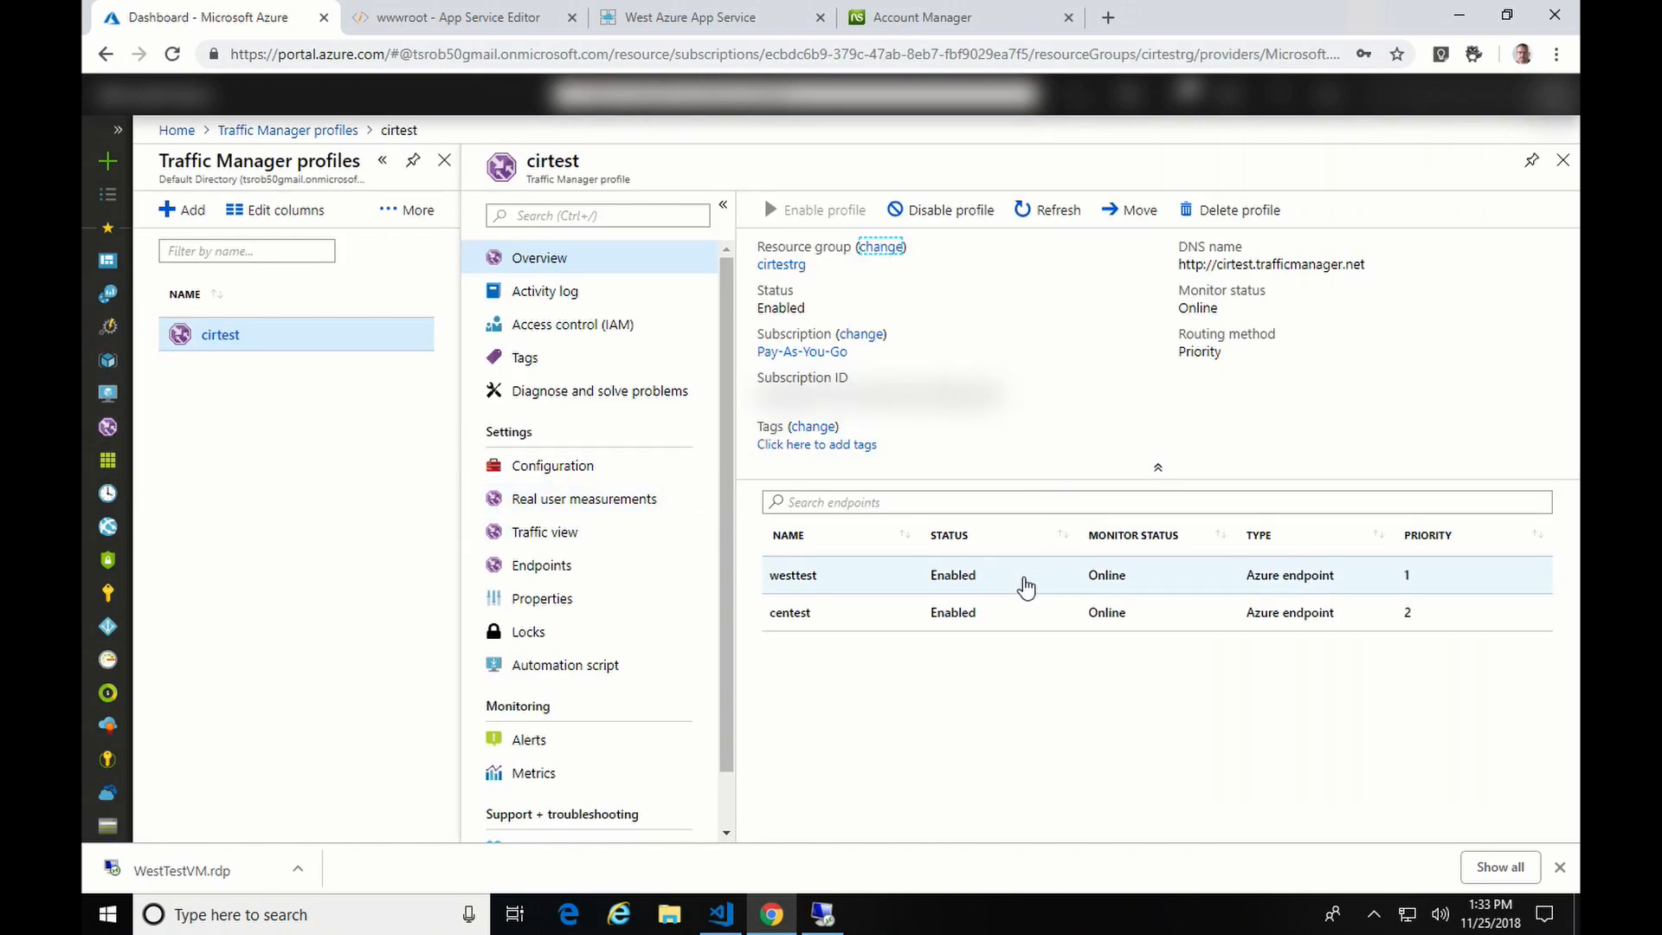
{"action": "left_click", "coordinate": [1049, 216]}
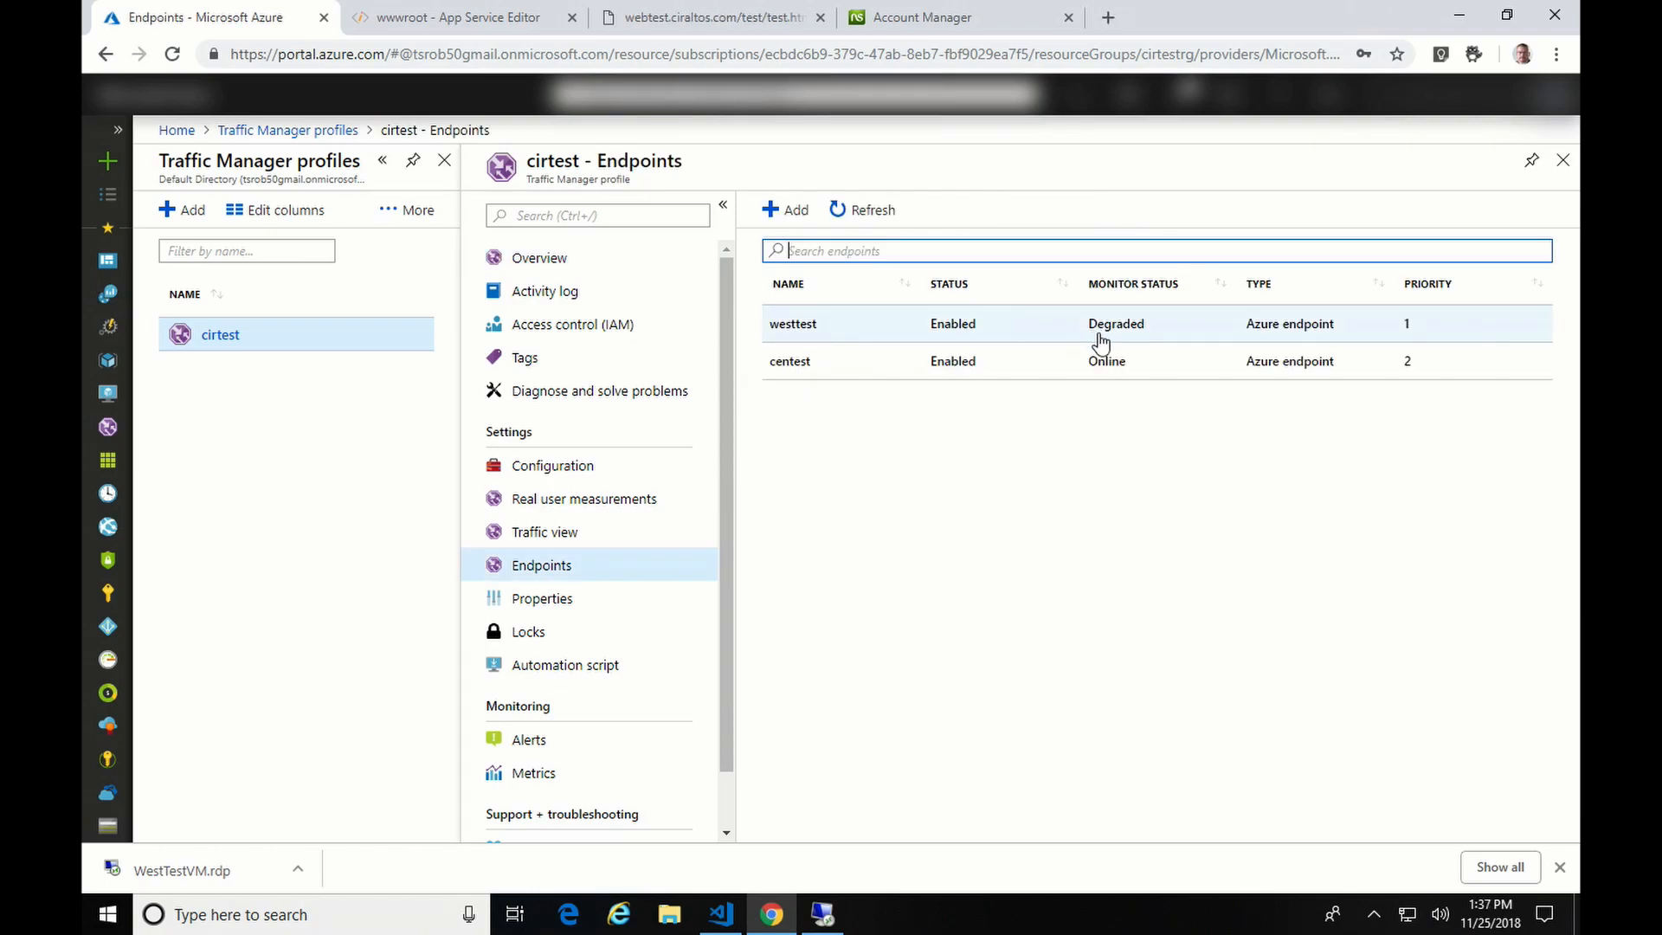
- Strip test/test.html from the address and load the site root webtest.ciraltos.com
{"action": "left_click", "coordinate": [732, 19]}
{"action": "left_click", "coordinate": [577, 55]}
{"action": "left_click_drag", "start_coordinate": [604, 51], "coordinate": [456, 50]}
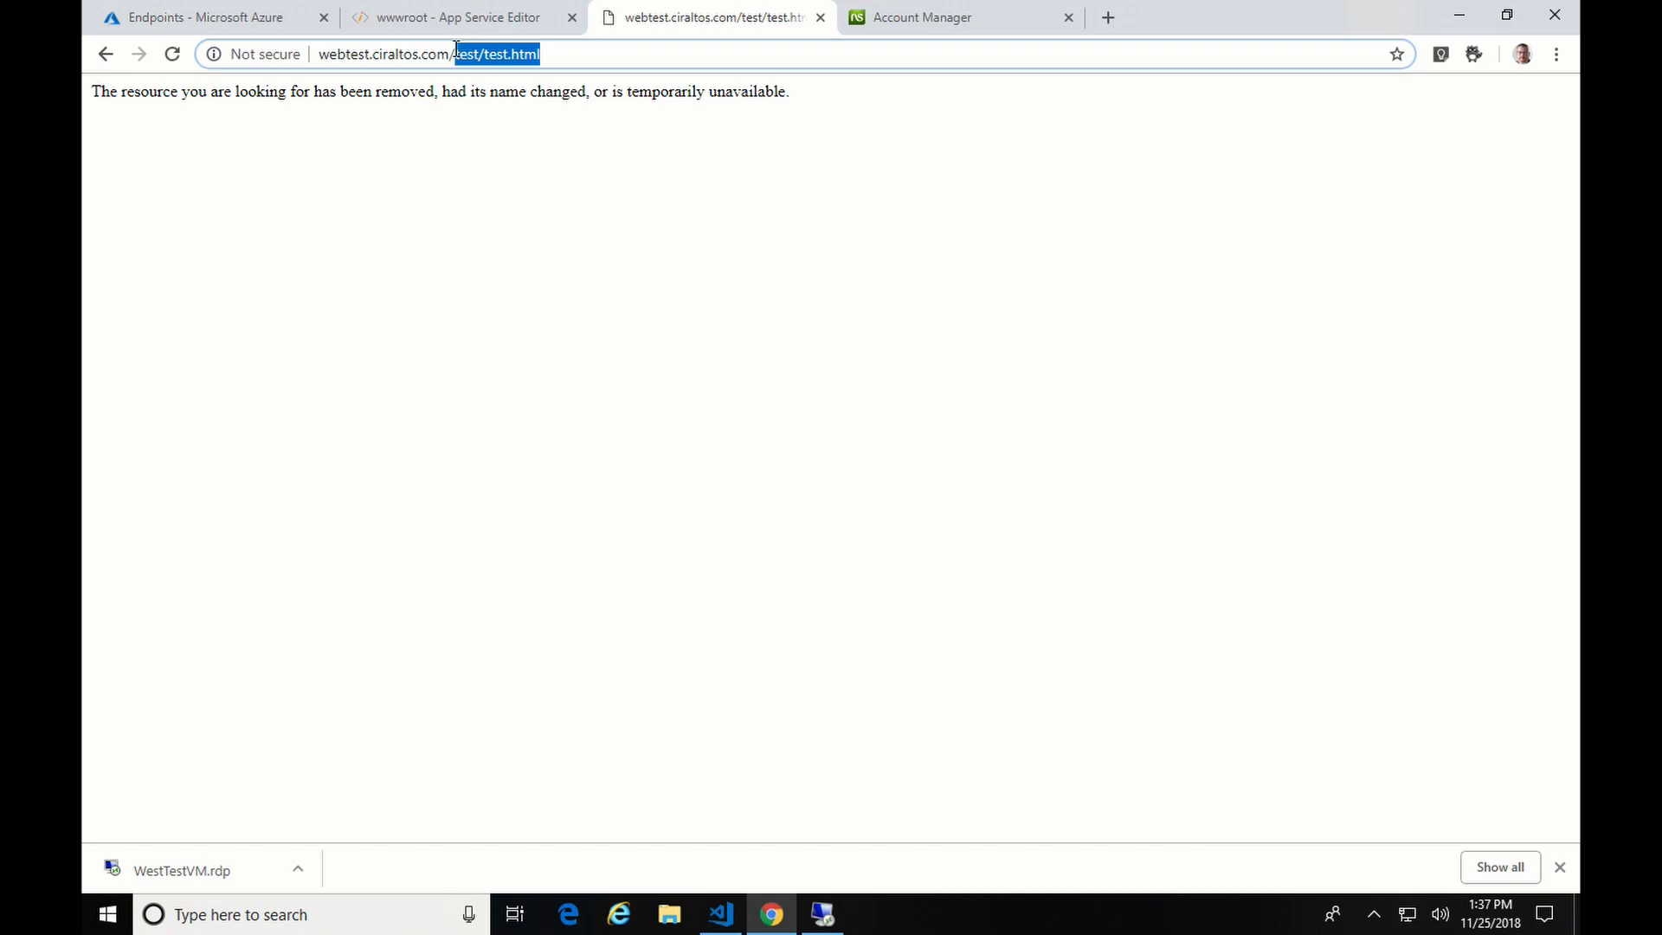
{"action": "key", "text": "BackSpace"}
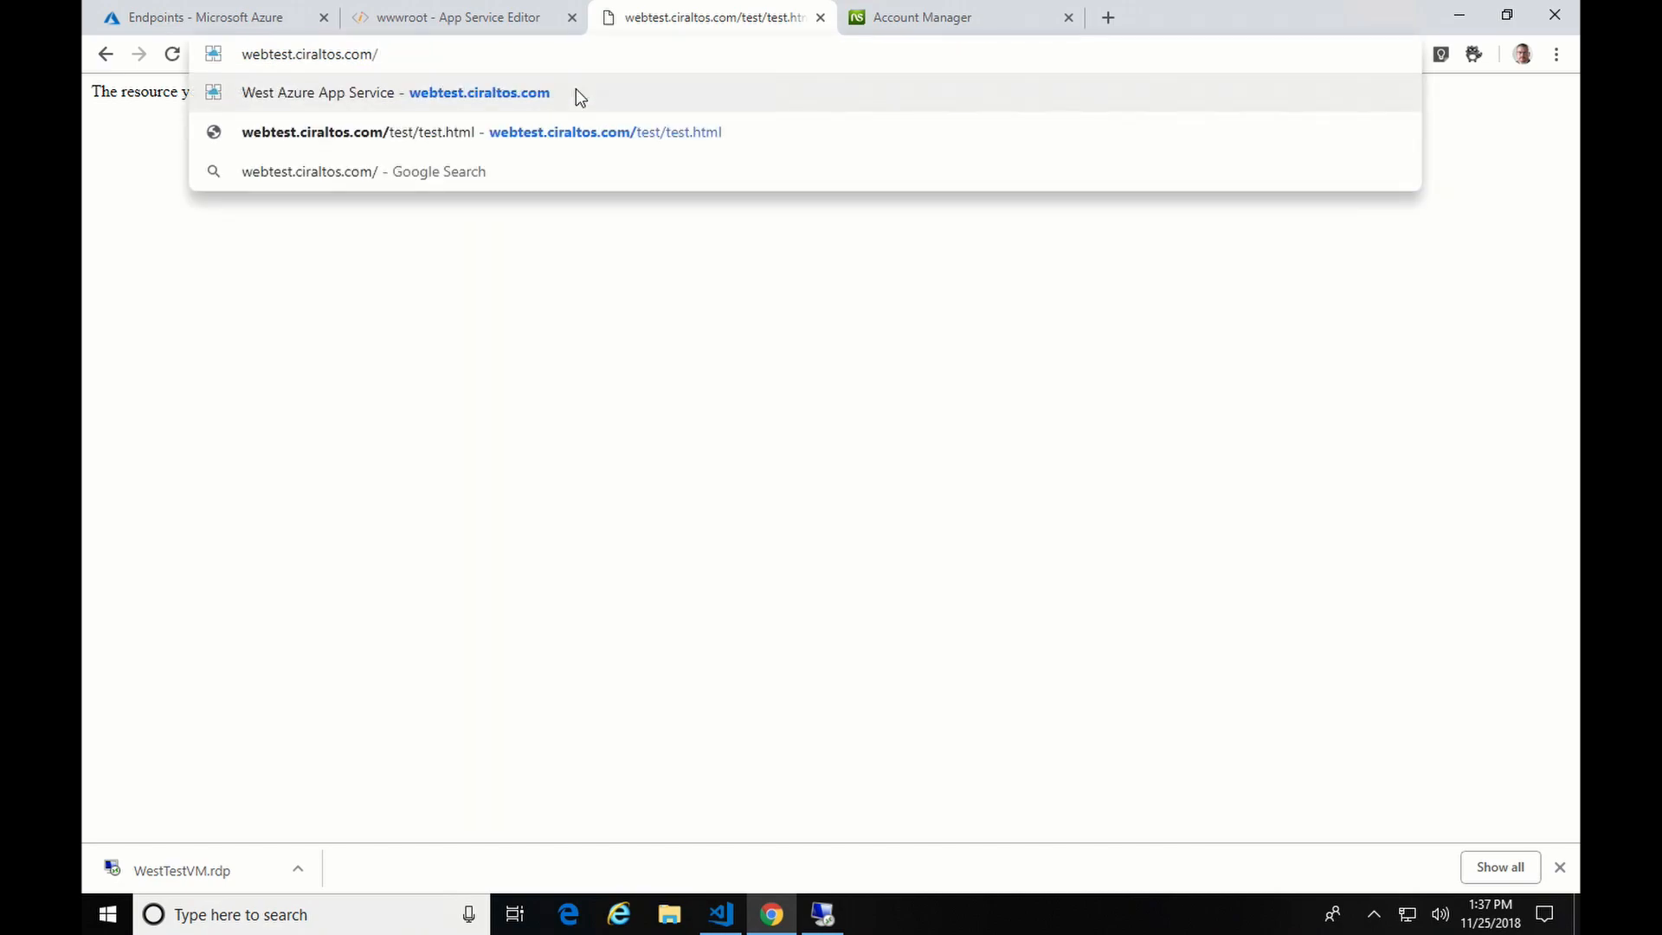
{"action": "left_click", "coordinate": [579, 94]}
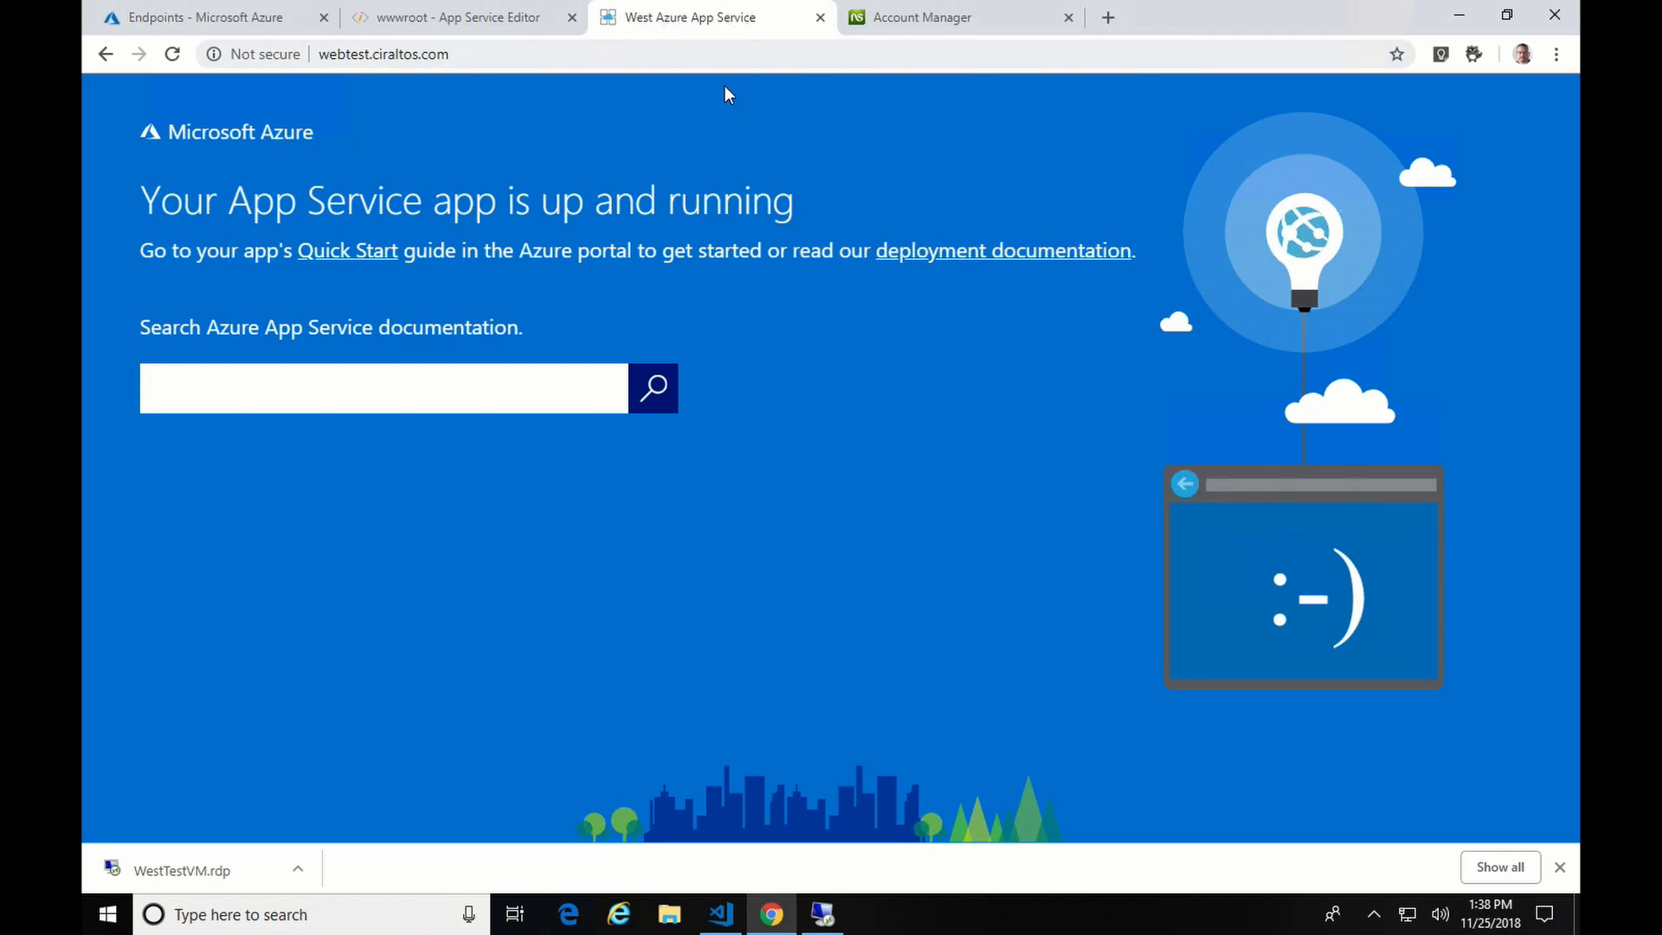
{"action": "left_click", "coordinate": [606, 919]}
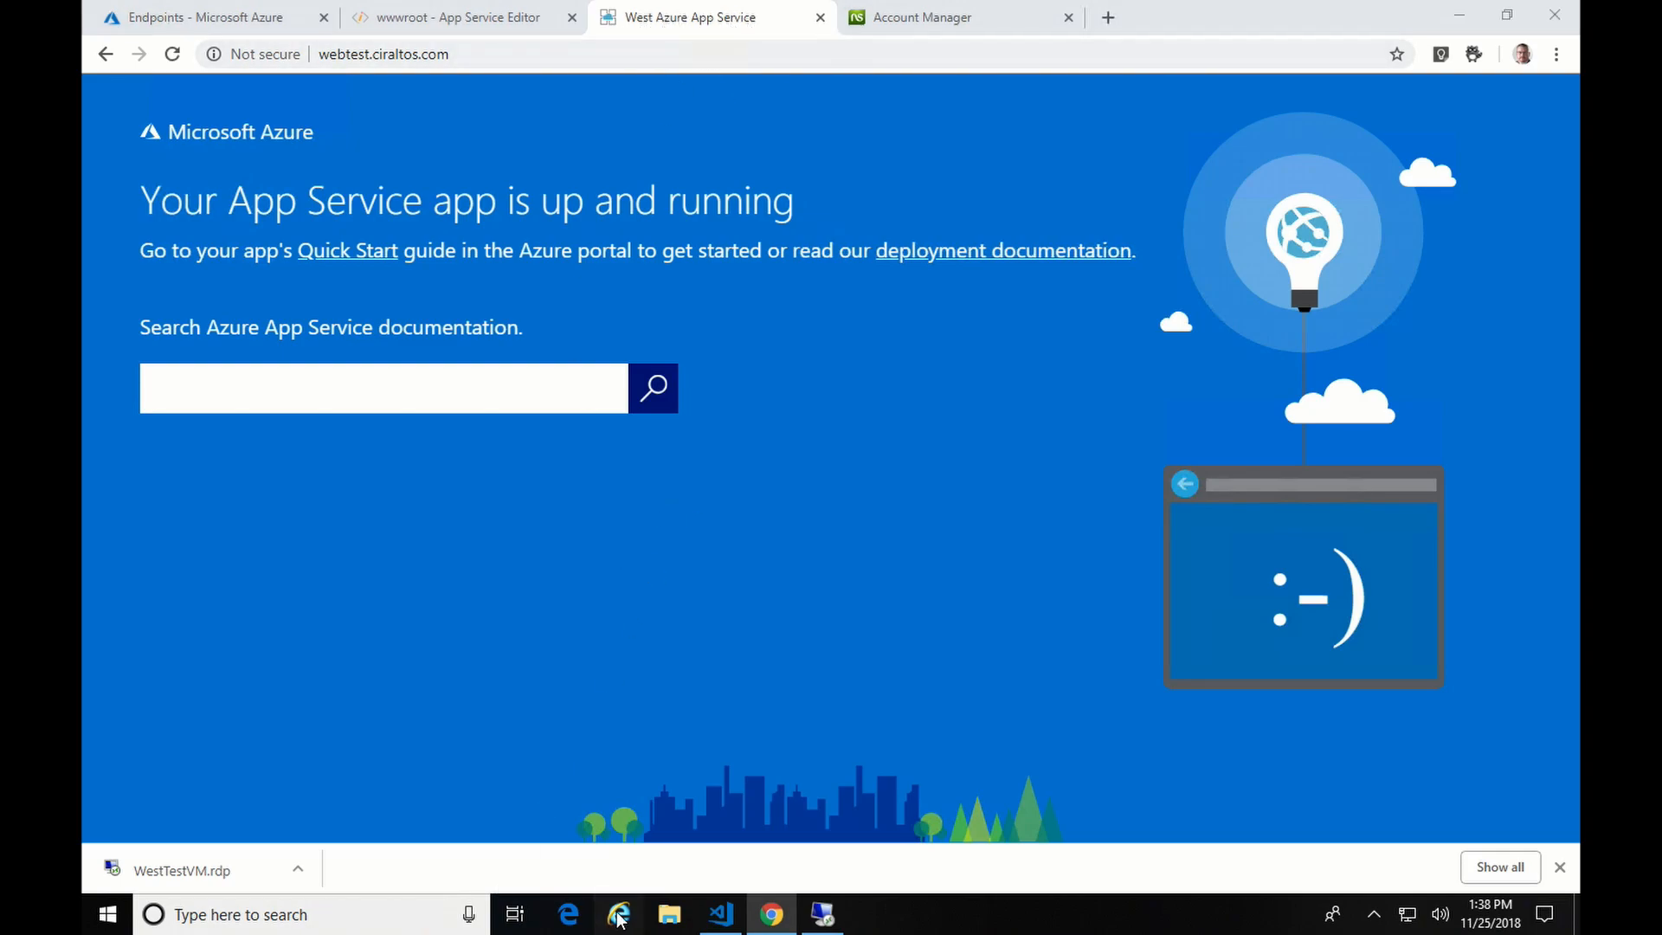
{"action": "left_click", "coordinate": [440, 40]}
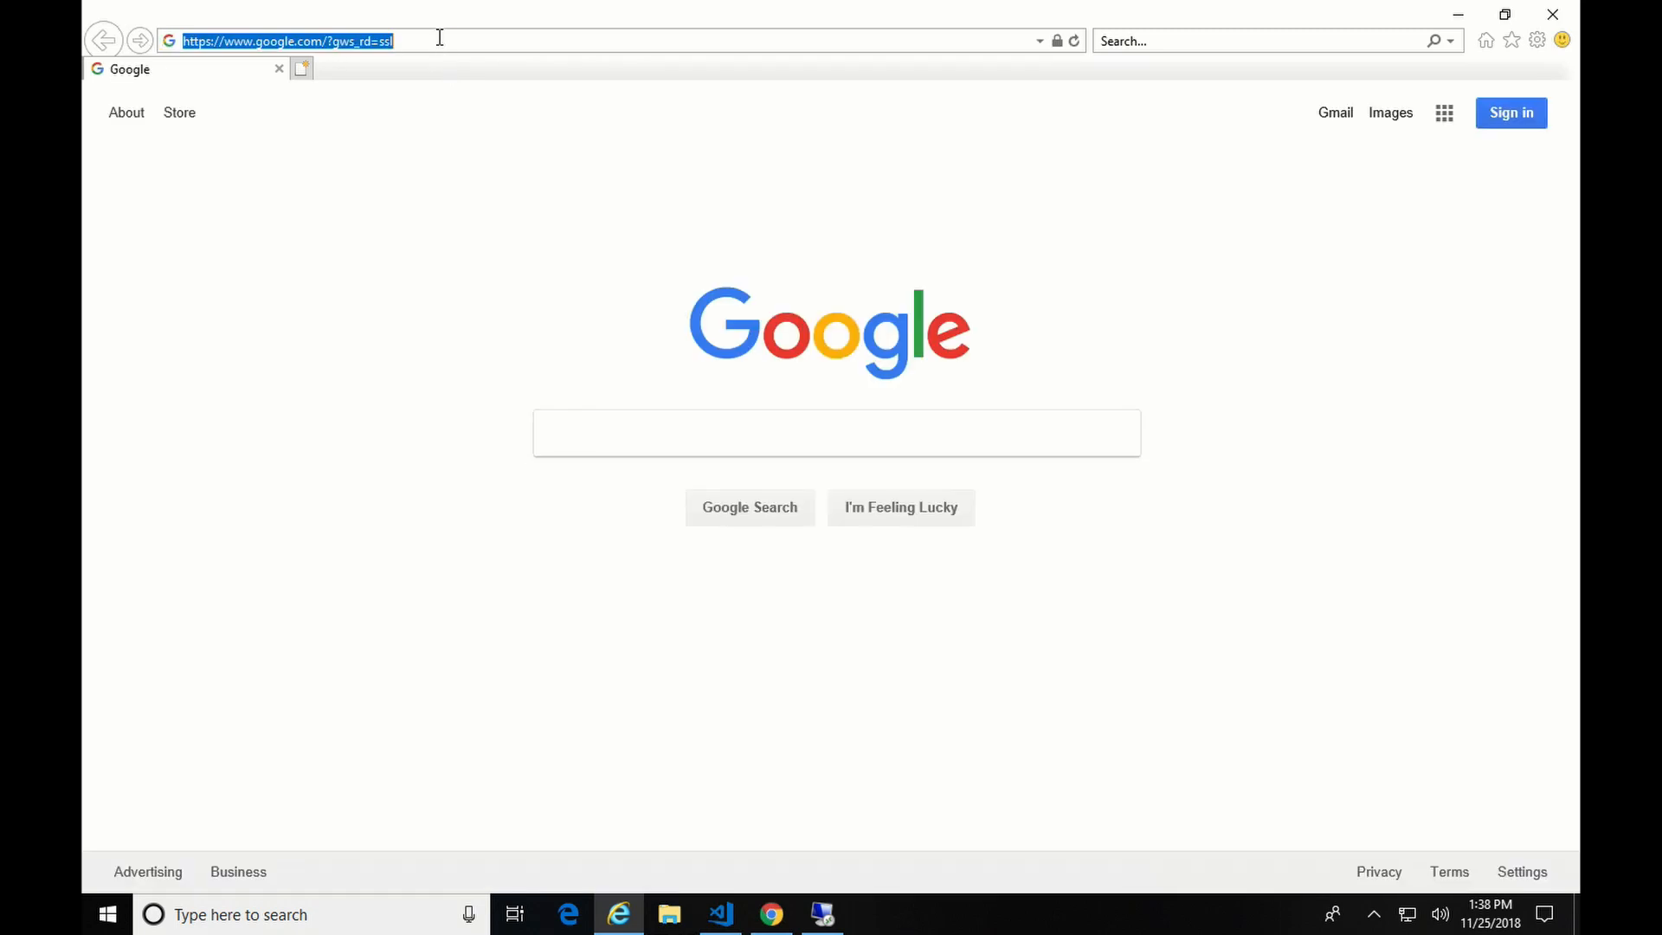
{"action": "right_click", "coordinate": [440, 39]}
{"action": "left_click", "coordinate": [356, 122]}
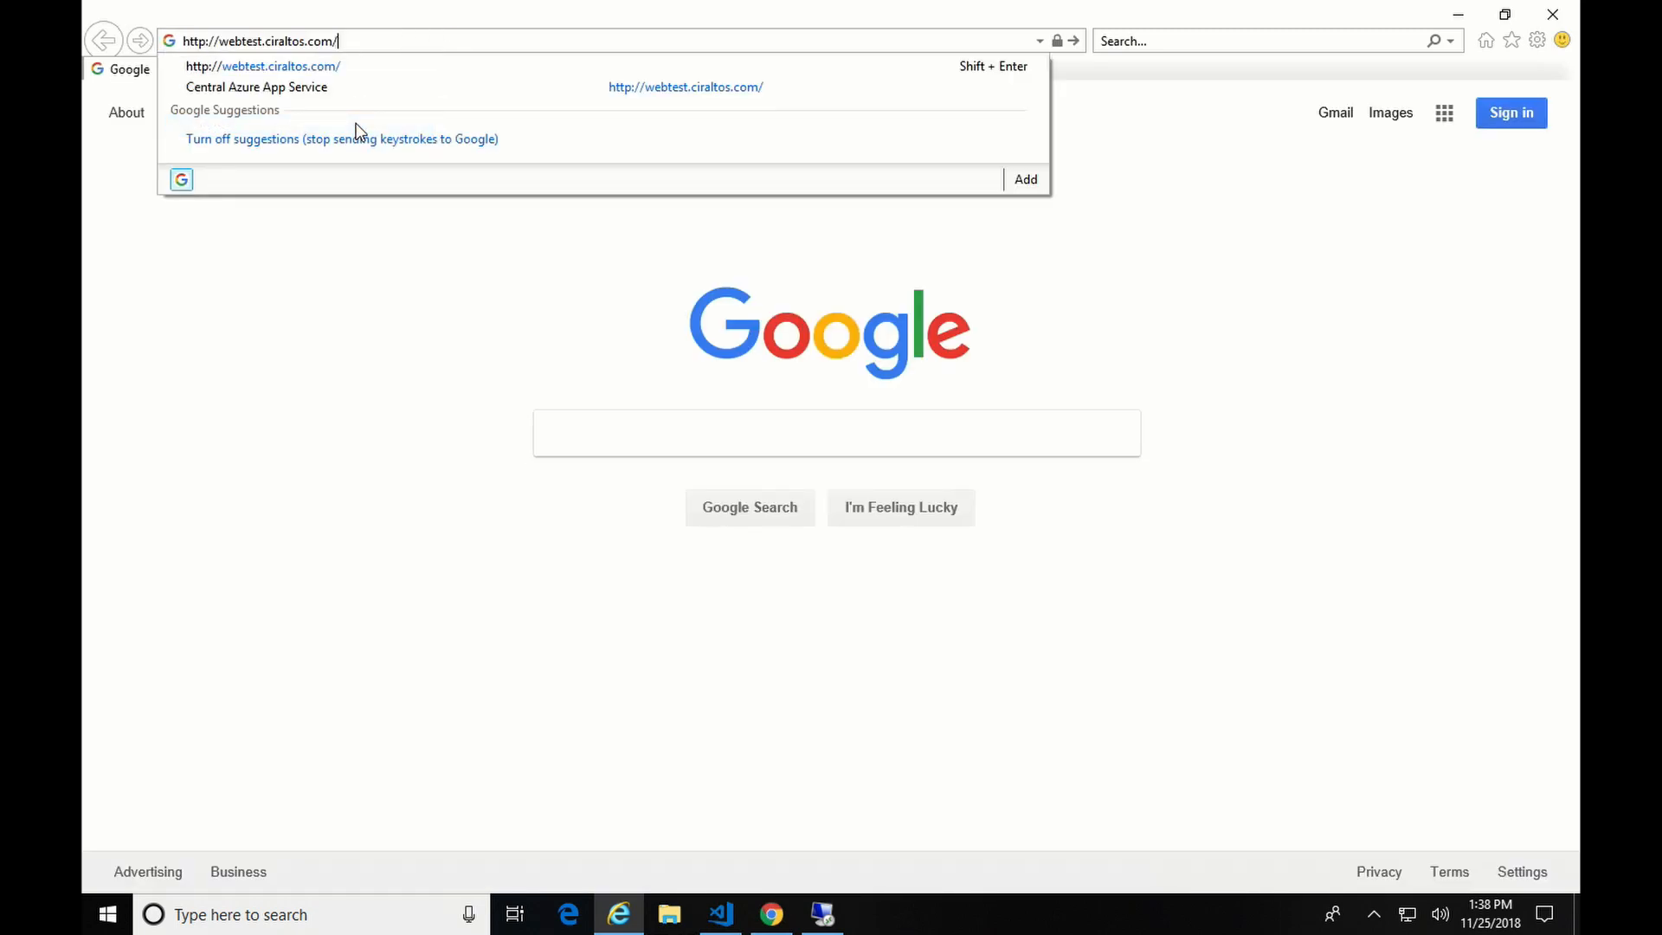
{"action": "key", "text": "Return"}
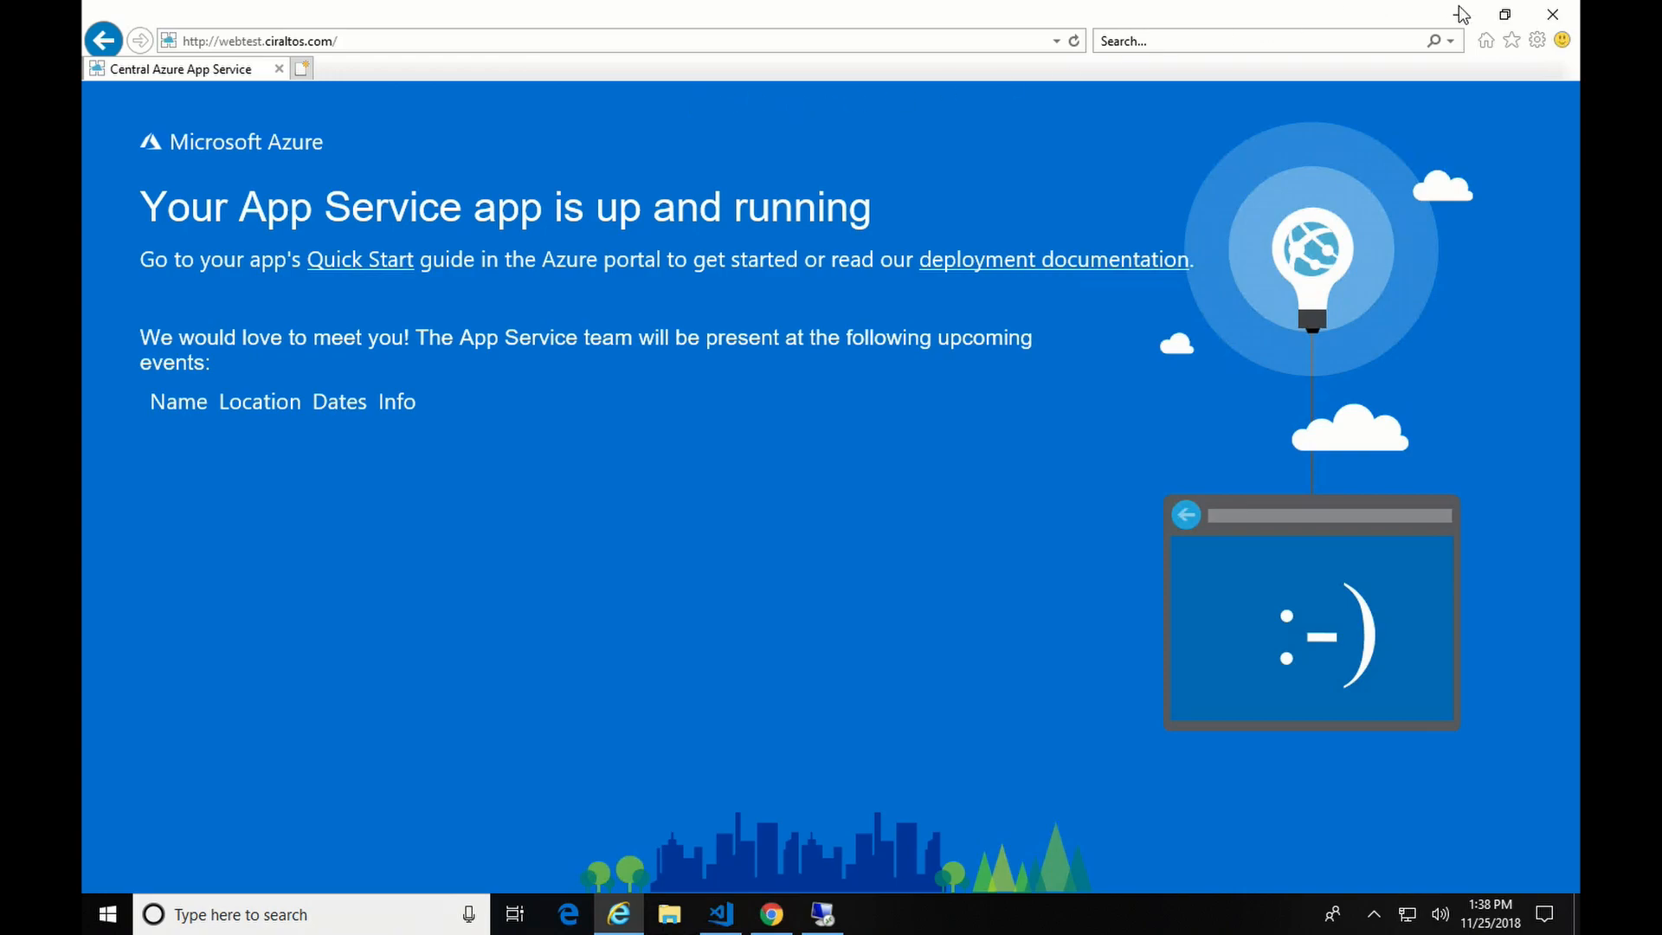
{"action": "left_click", "coordinate": [1571, 18]}
{"action": "left_click", "coordinate": [257, 24]}
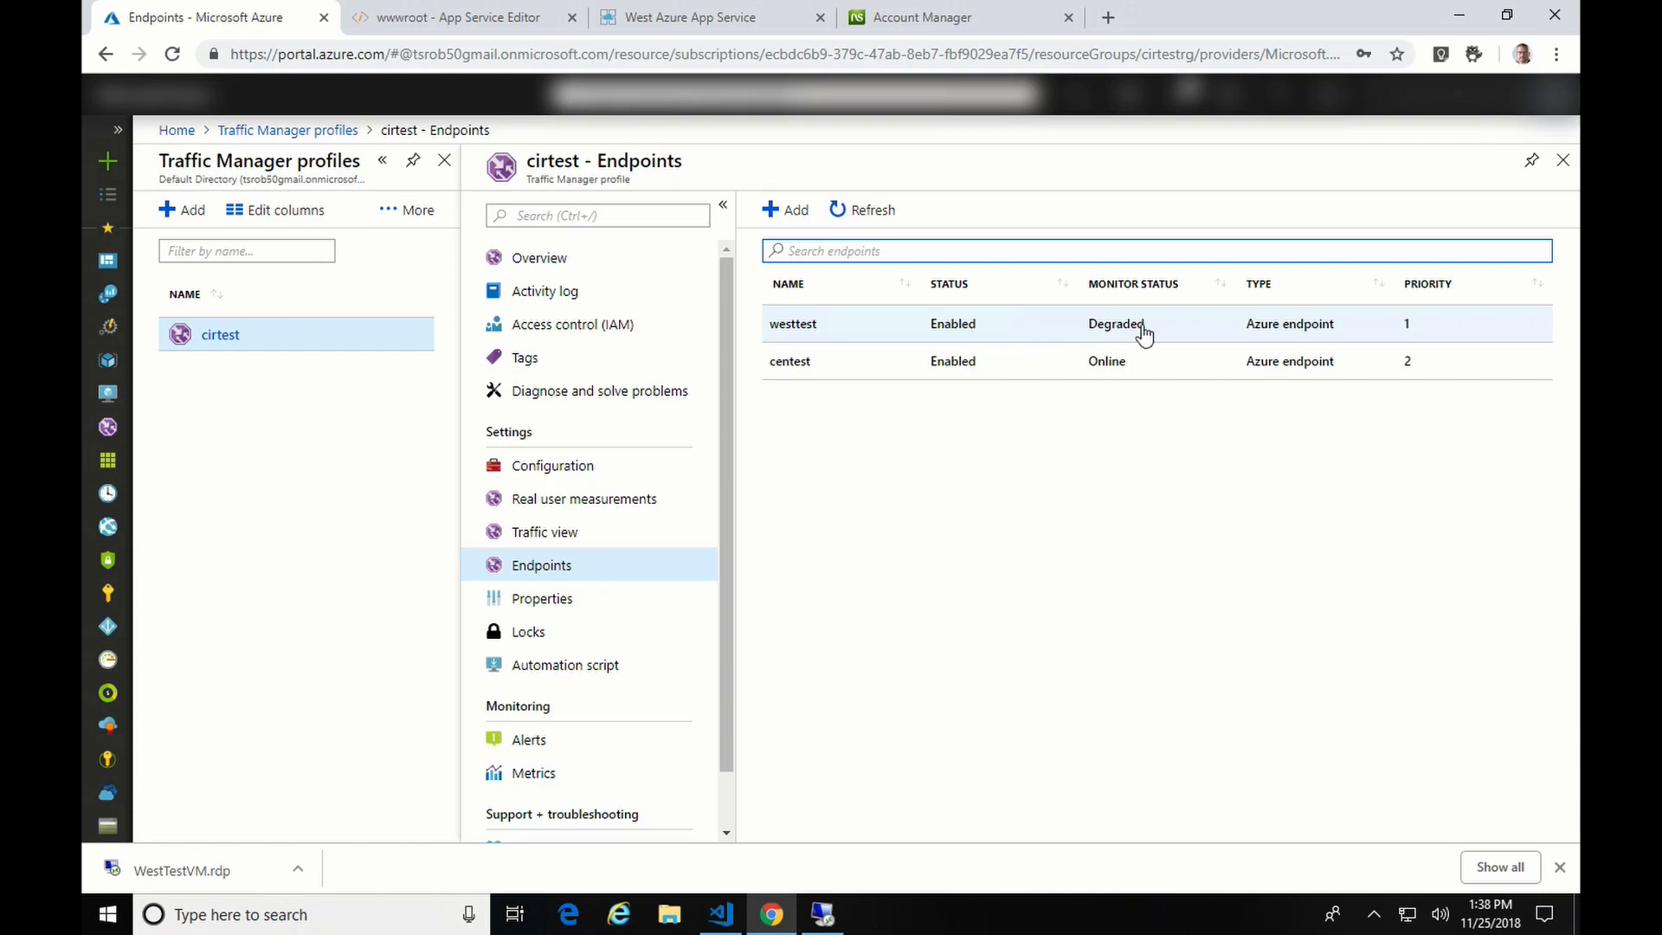
- Close the West App Service tab and view cirtest's Priority routing and /test/test.html probe configuration
{"action": "left_click", "coordinate": [684, 19]}
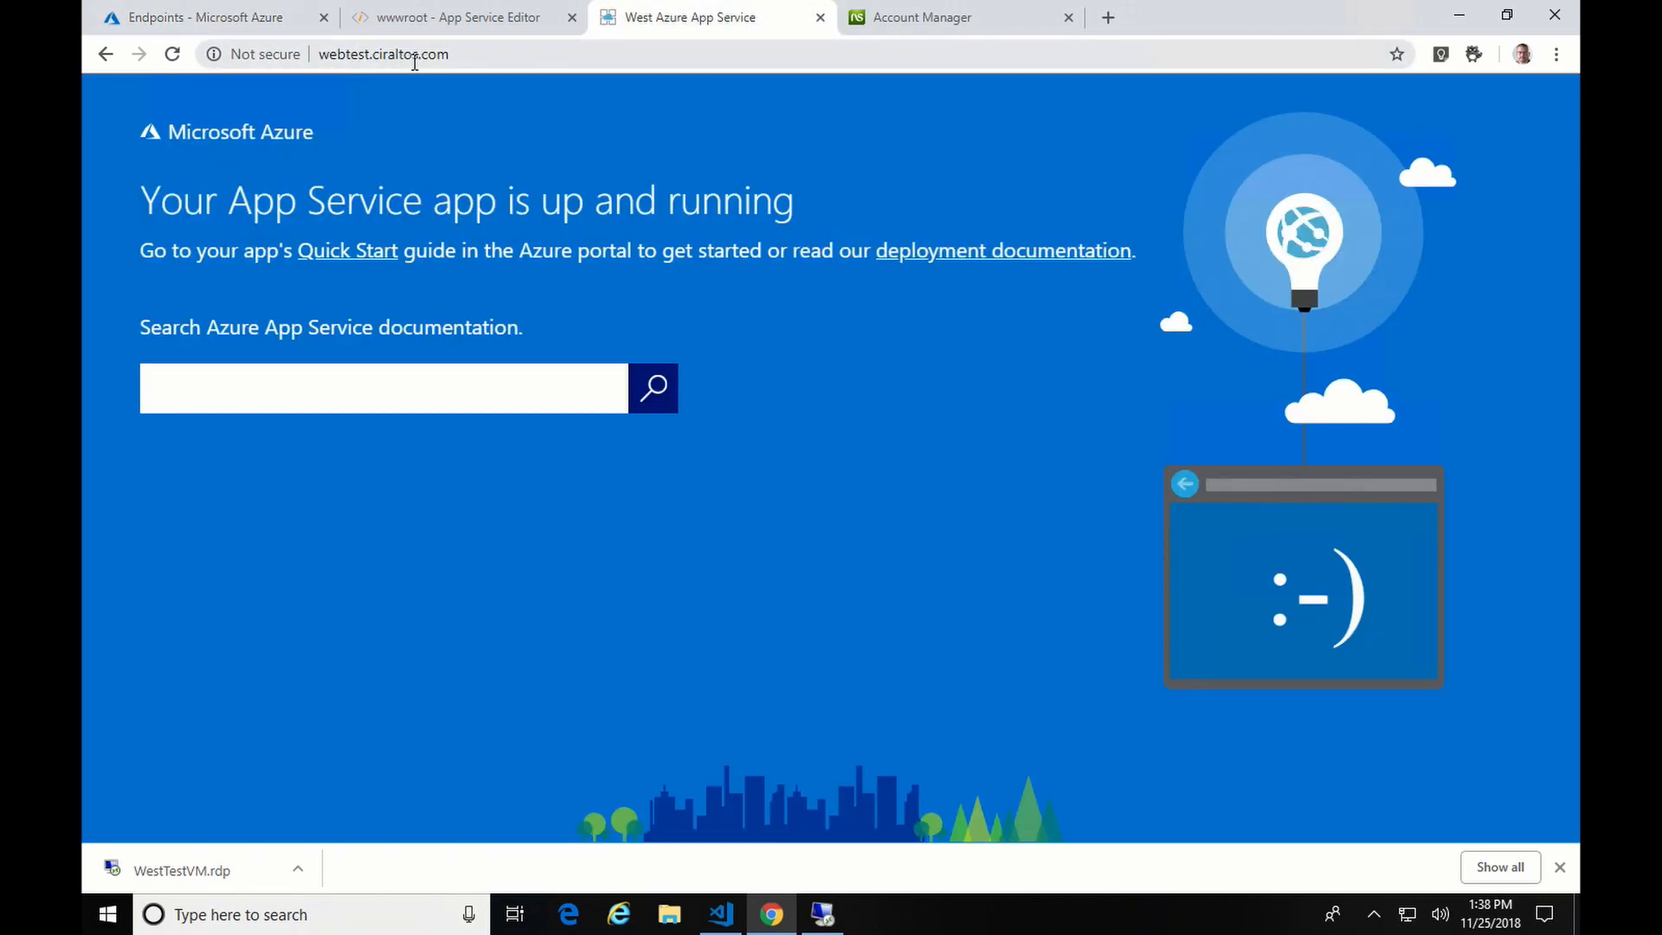
{"action": "key", "text": "ctrl+w"}
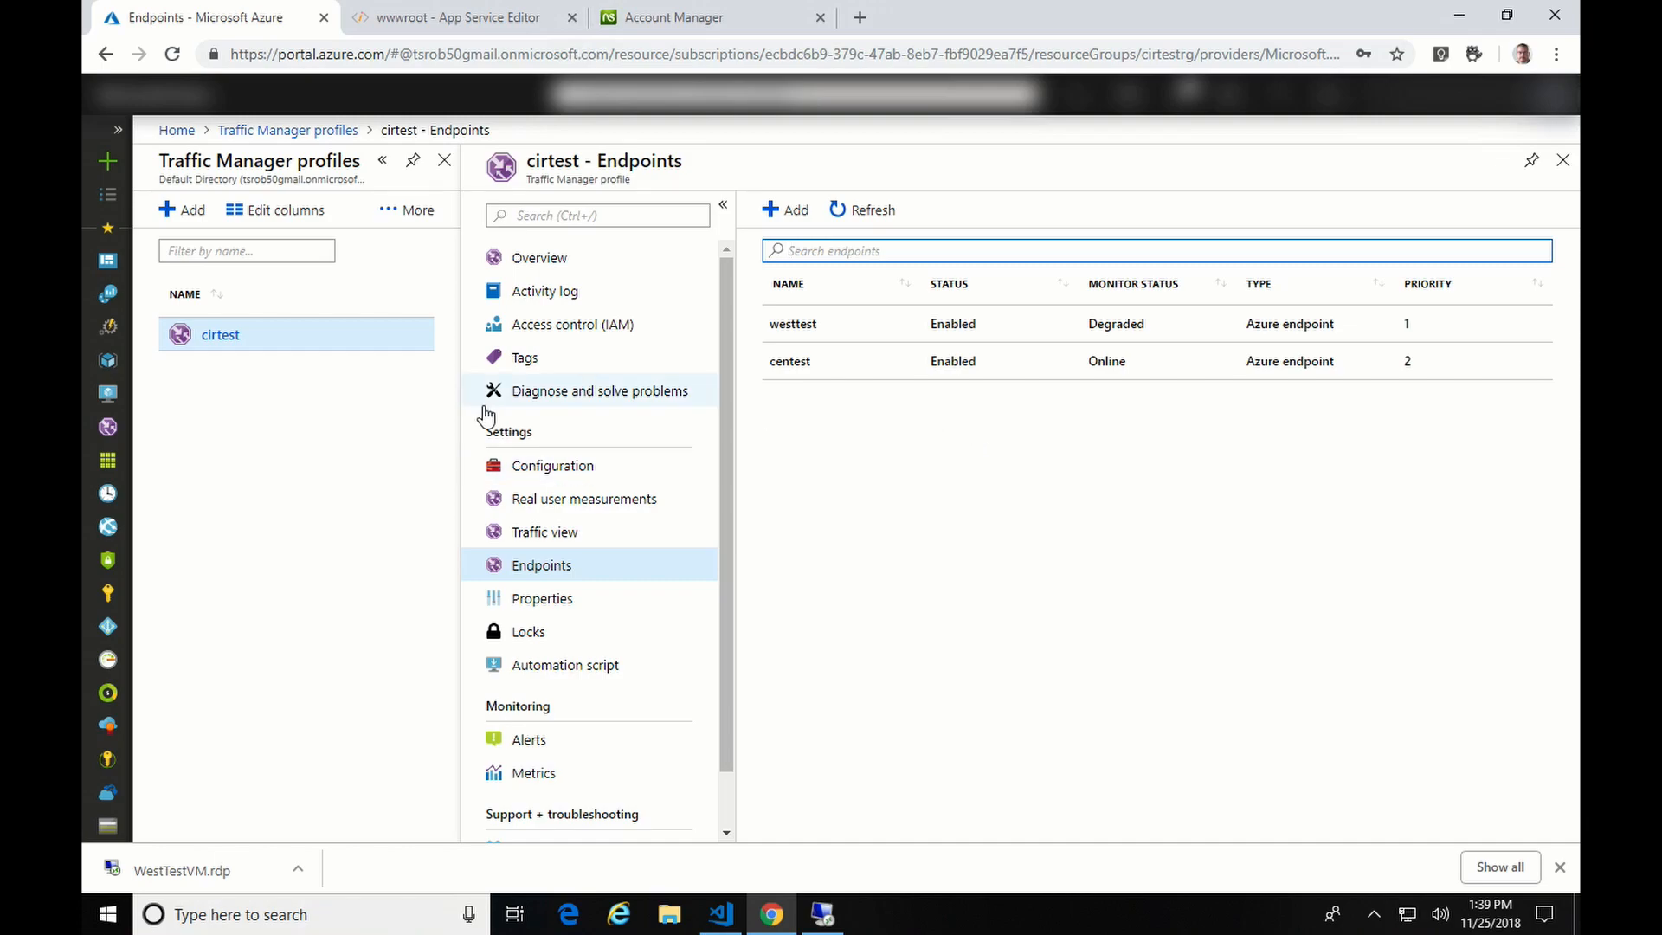
{"action": "left_click", "coordinate": [549, 468]}
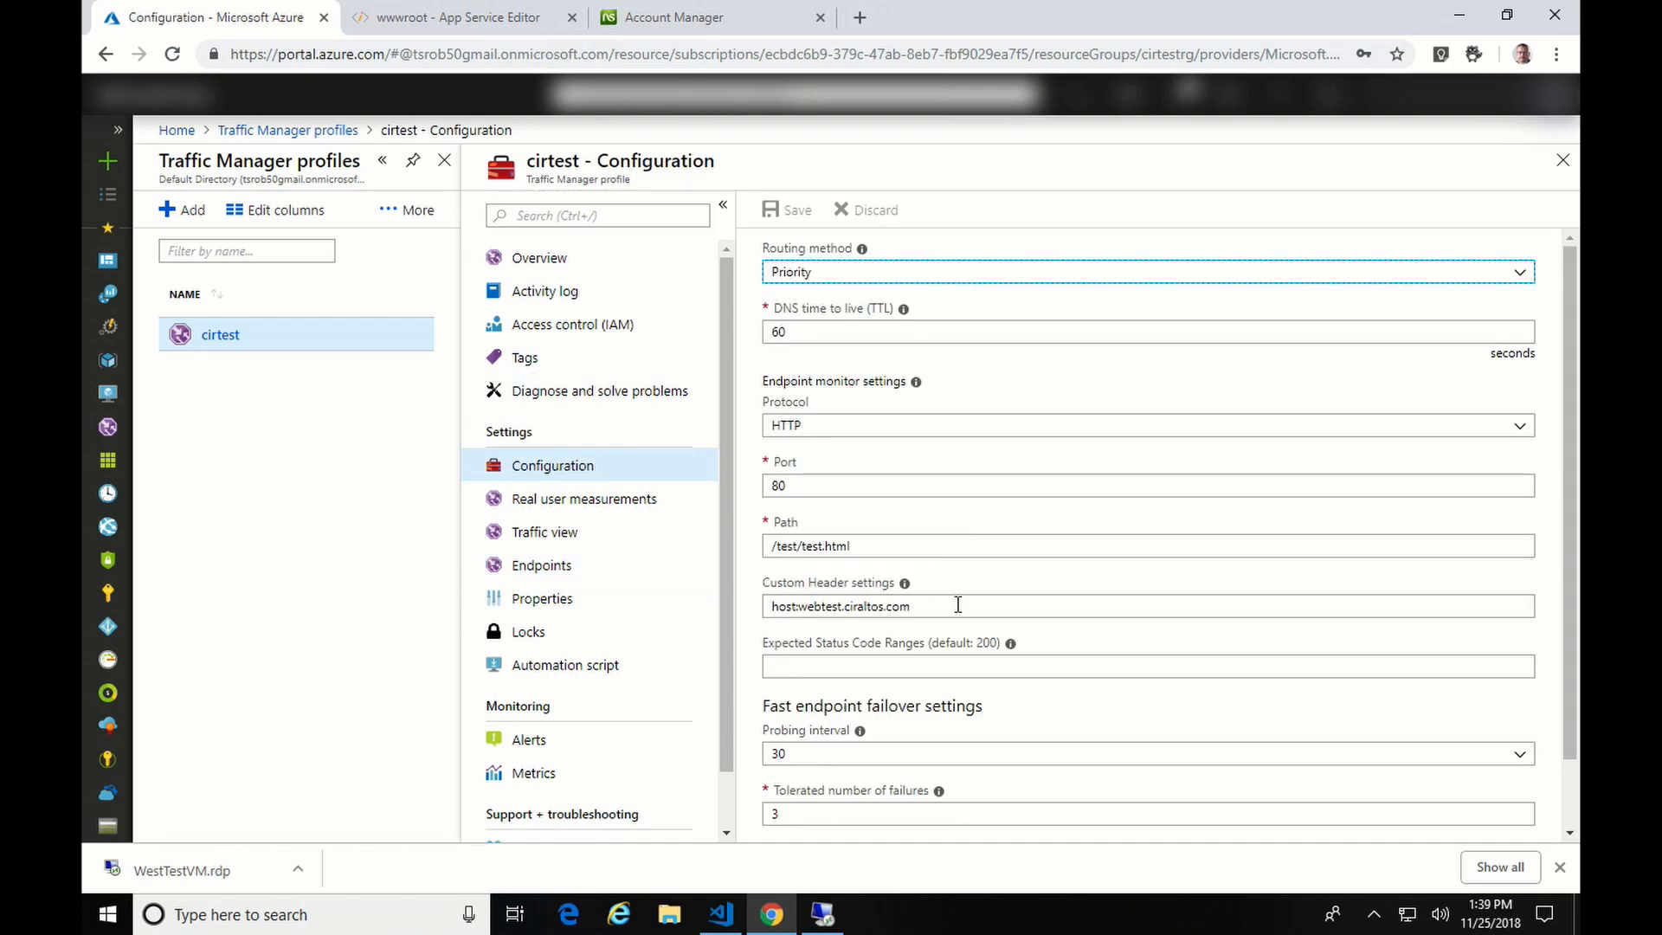